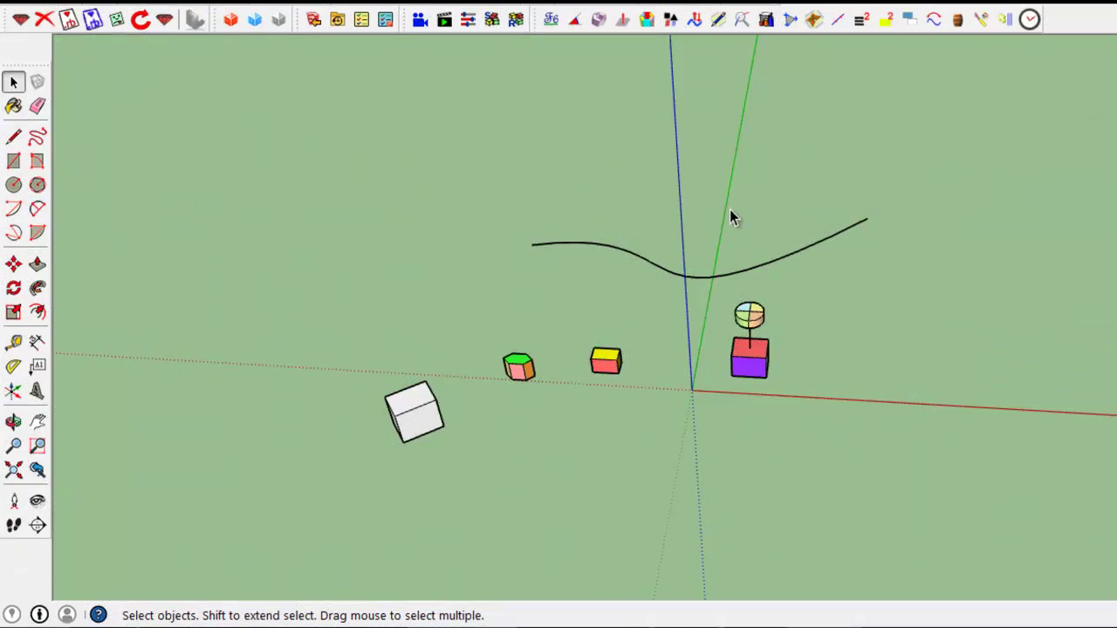
- Open the Animator Clip Editor and start a new 2.0 s movement in Film 1
{"action": "left_click", "coordinate": [447, 22]}
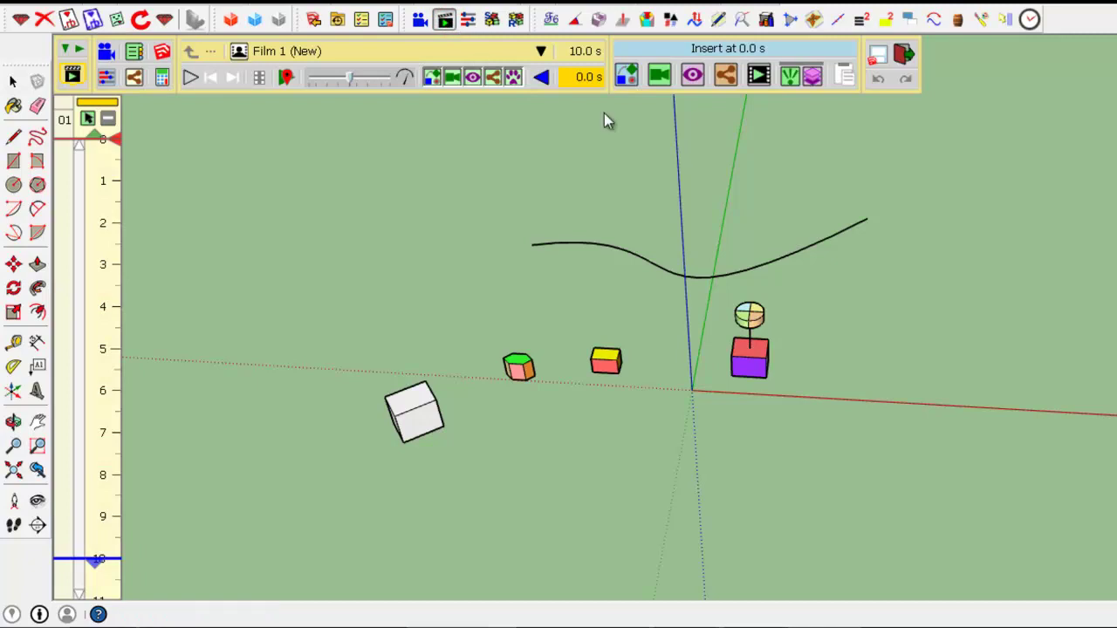
{"action": "left_click", "coordinate": [626, 77]}
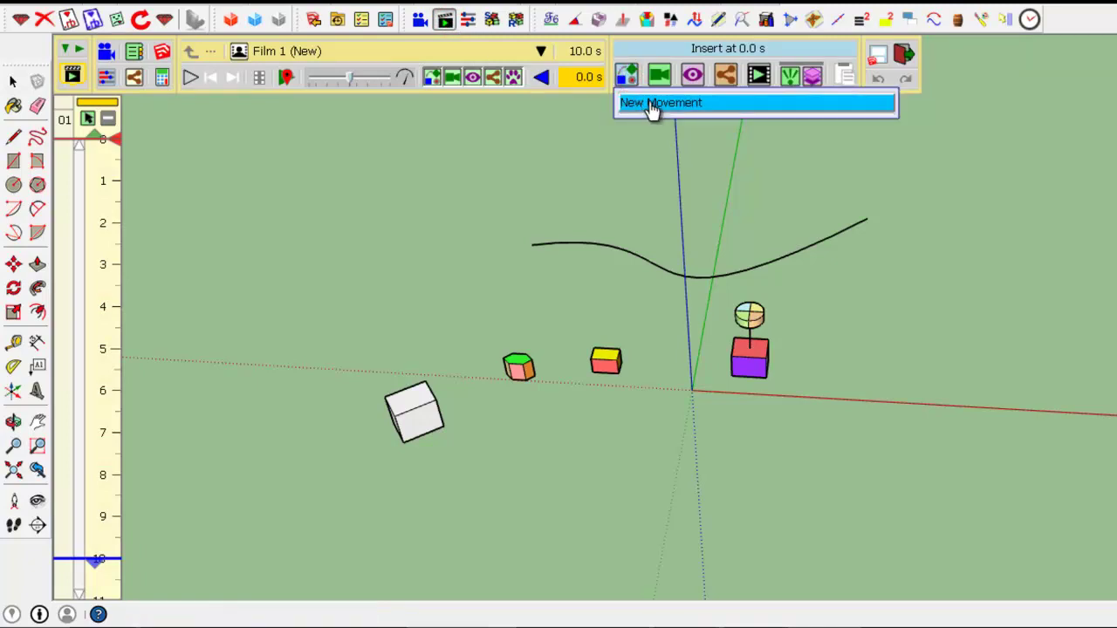
{"action": "left_click", "coordinate": [653, 104]}
- Make the new movement a scaling of the whole '1 - block' cylinder-and-box object
{"action": "left_click", "coordinate": [755, 352]}
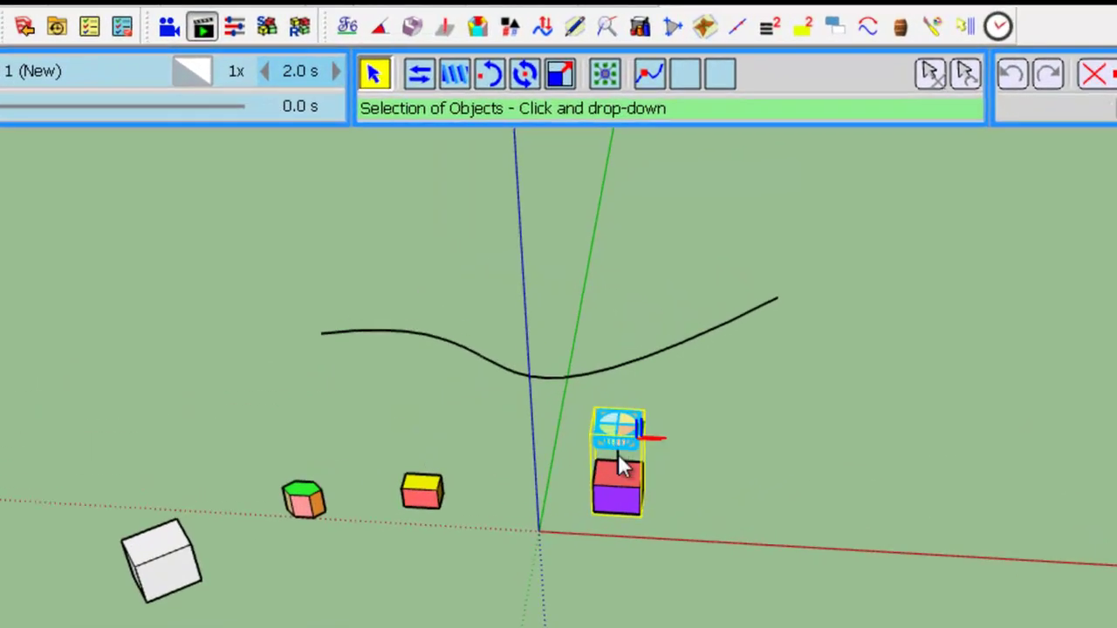
{"action": "left_click", "coordinate": [616, 484]}
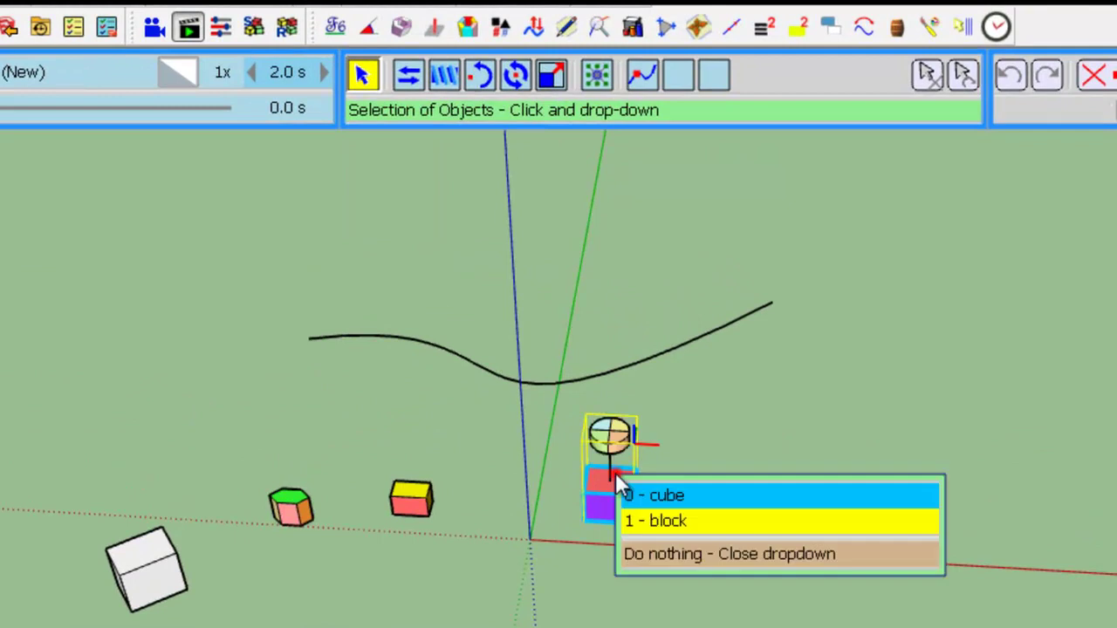
{"action": "left_click", "coordinate": [660, 525]}
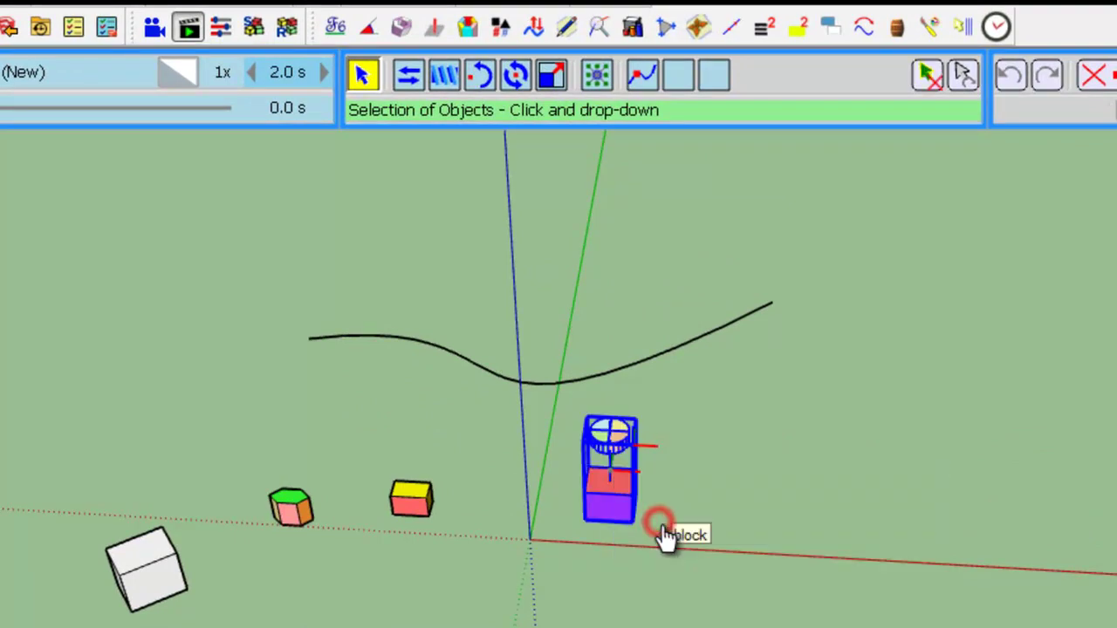
{"action": "left_click", "coordinate": [562, 78]}
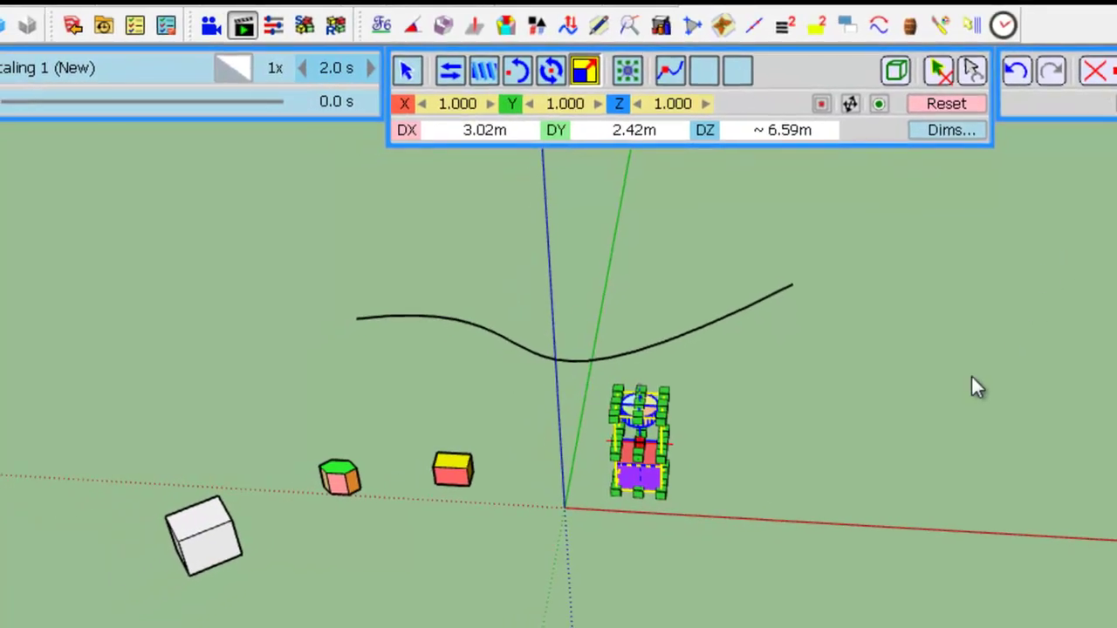
{"action": "scroll", "coordinate": [960, 402], "scroll_direction": "up", "scroll_amount": 3}
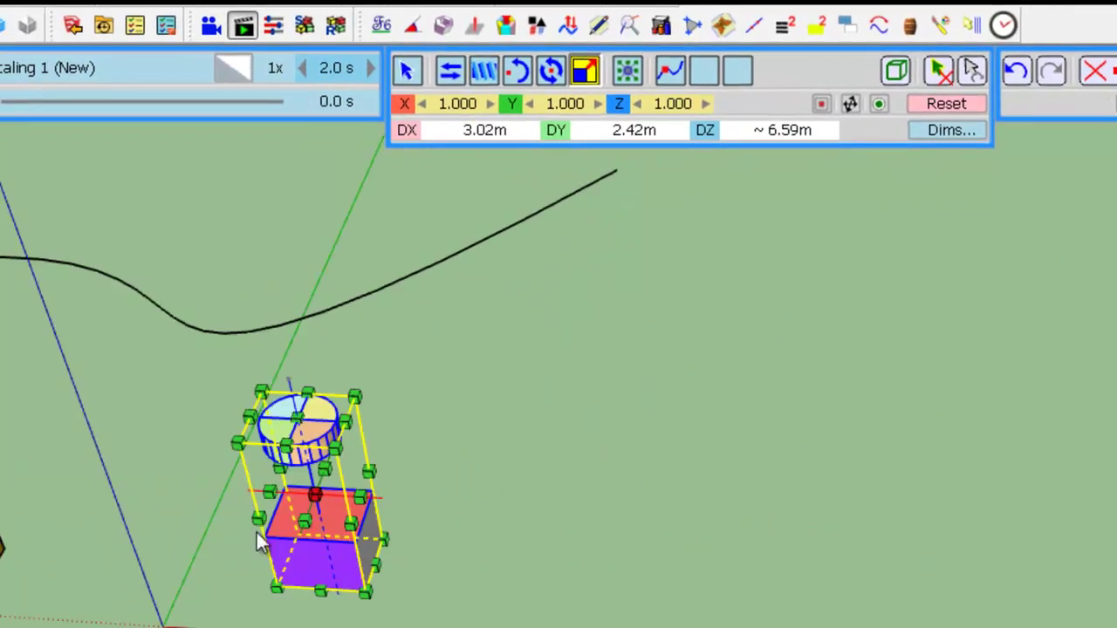
{"action": "scroll", "coordinate": [258, 541], "scroll_direction": "up", "scroll_amount": 1}
{"action": "scroll", "coordinate": [209, 539], "scroll_direction": "up", "scroll_amount": 1}
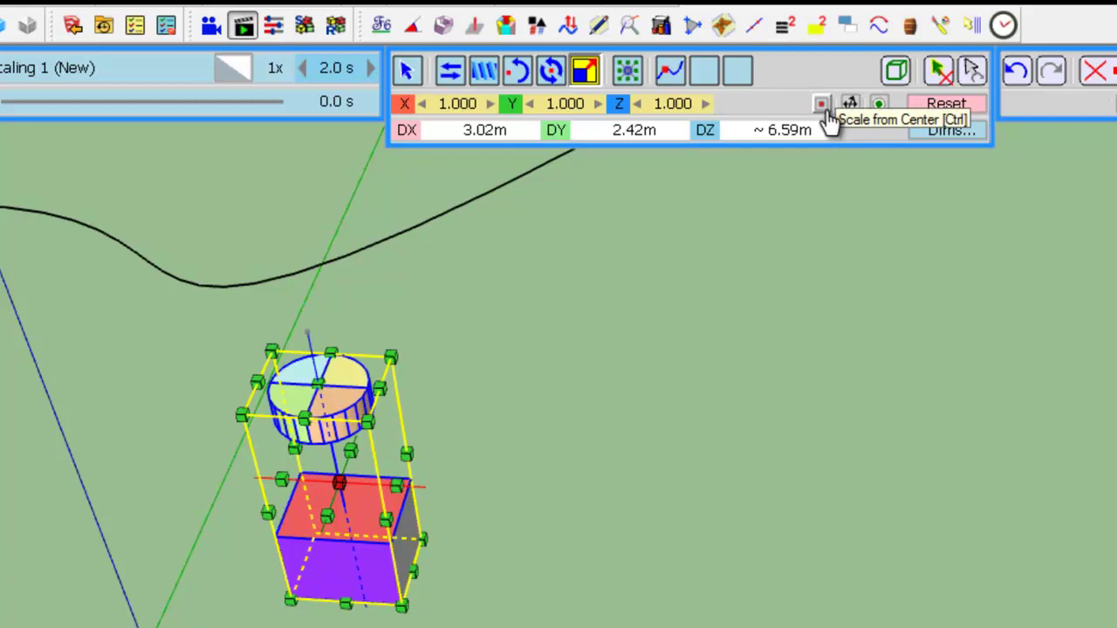
{"action": "left_click", "coordinate": [826, 112]}
{"action": "left_click", "coordinate": [825, 112]}
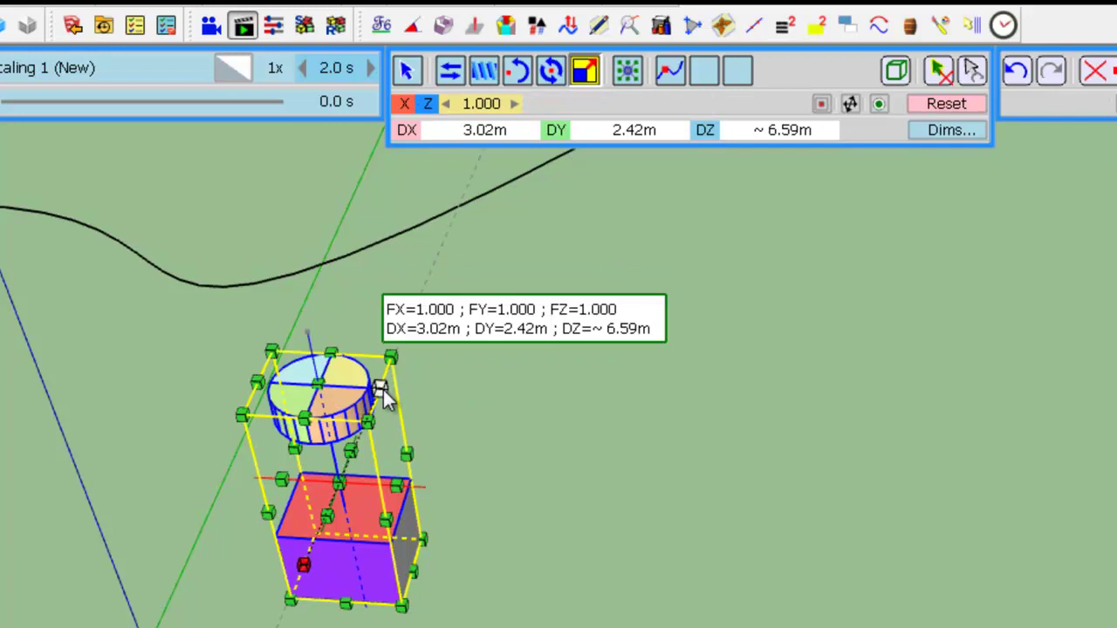
{"action": "left_click", "coordinate": [879, 106]}
{"action": "left_click", "coordinate": [880, 106]}
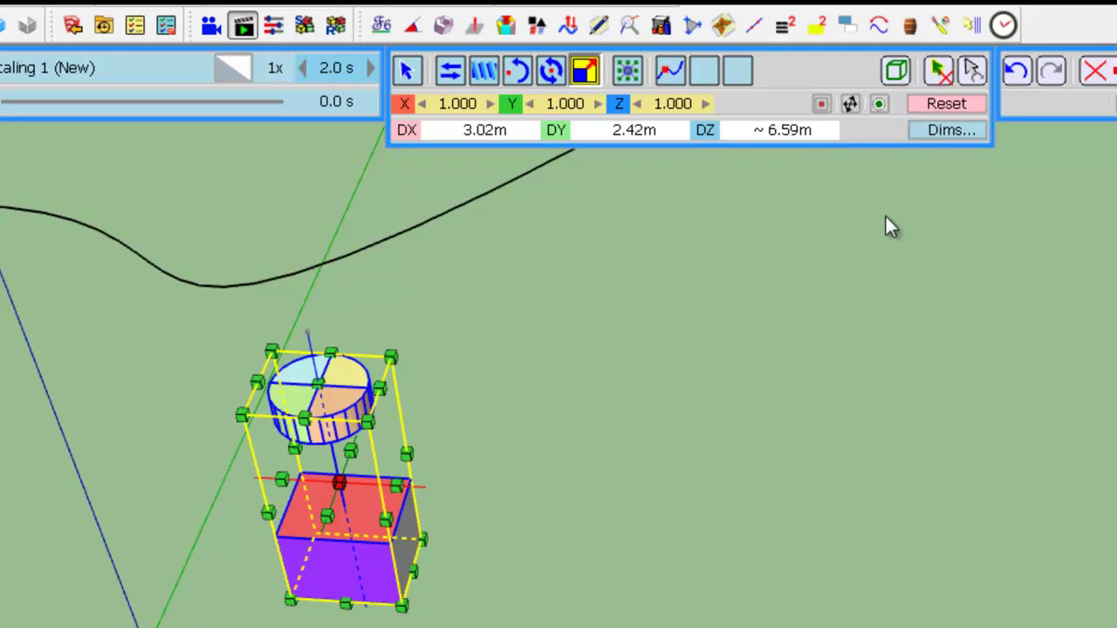
{"action": "mouse_move", "coordinate": [820, 108]}
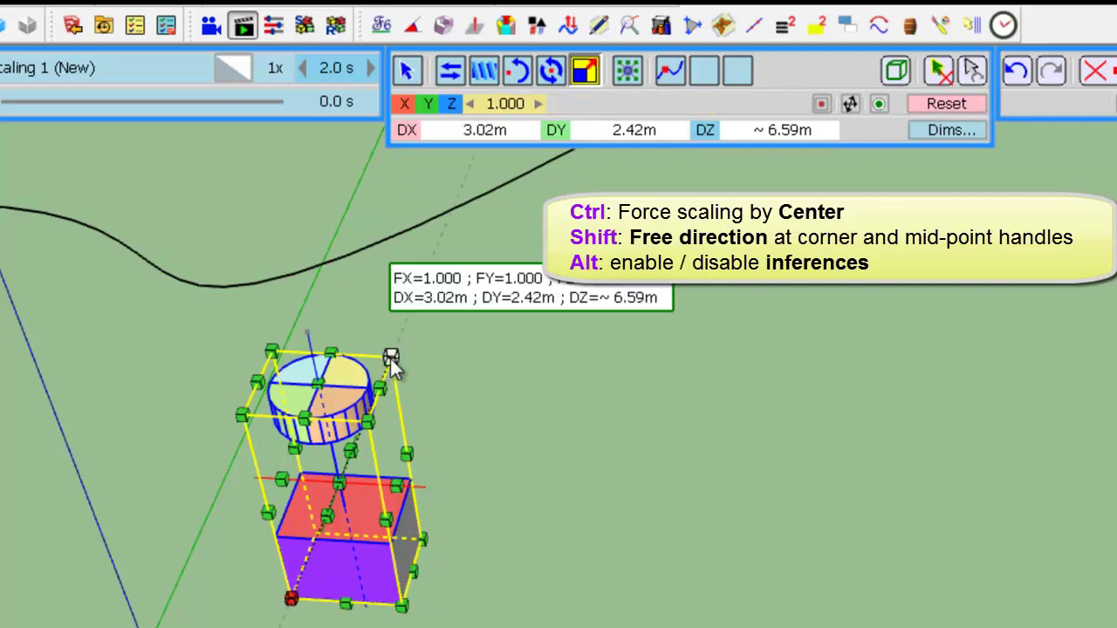
- Enlarge the block uniformly from its top corner to a 1.504 scale factor
{"action": "left_click_drag", "start_coordinate": [390, 357], "coordinate": [471, 288]}
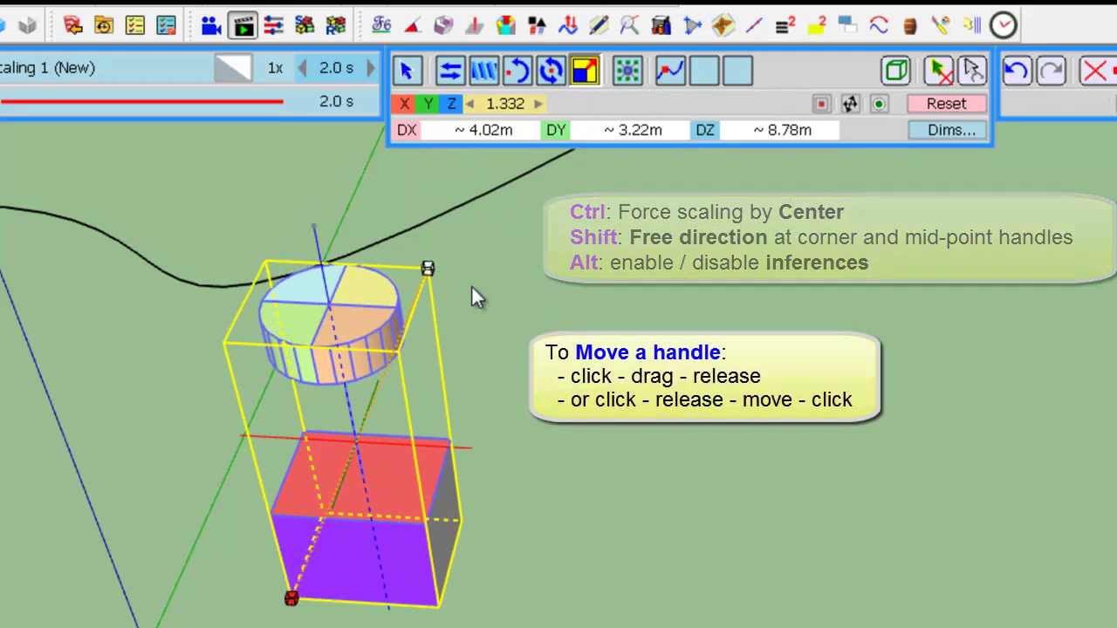
{"action": "left_click", "coordinate": [429, 267]}
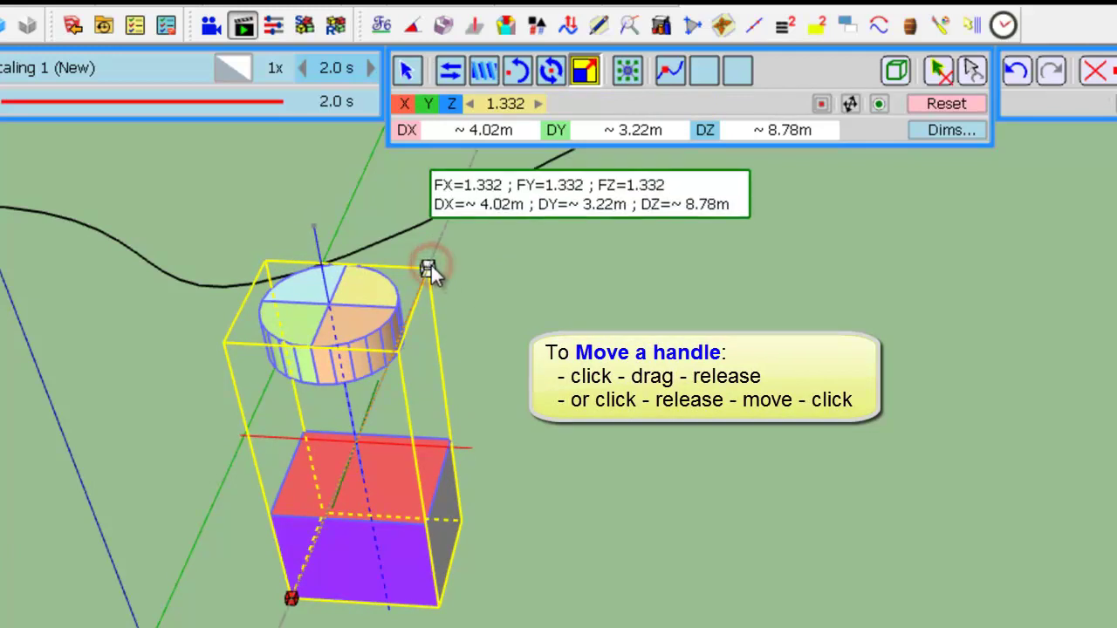
{"action": "left_click_drag", "start_coordinate": [431, 266], "coordinate": [501, 246]}
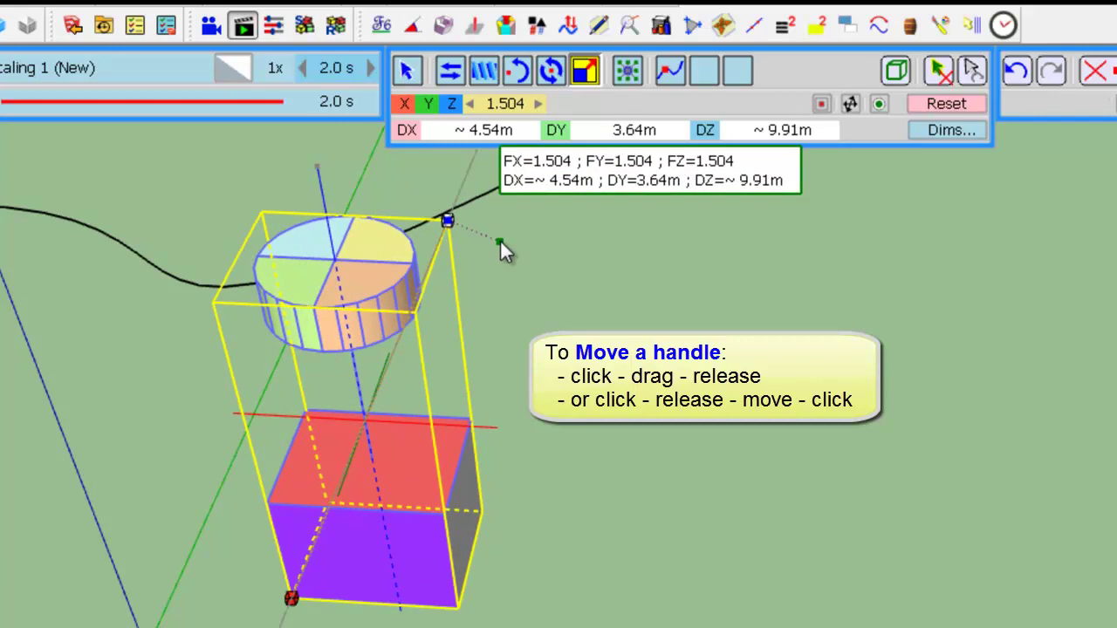
{"action": "left_click", "coordinate": [500, 242]}
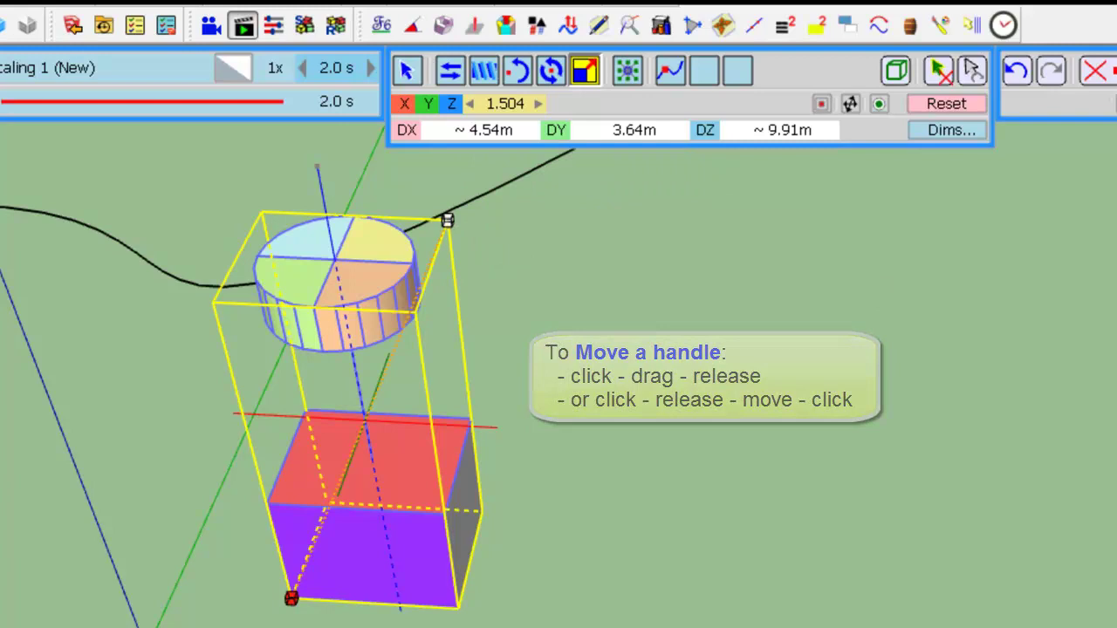
- Name the sequence Scaling 1 and play Film 1 to watch the block grow
{"action": "left_click", "coordinate": [506, 343]}
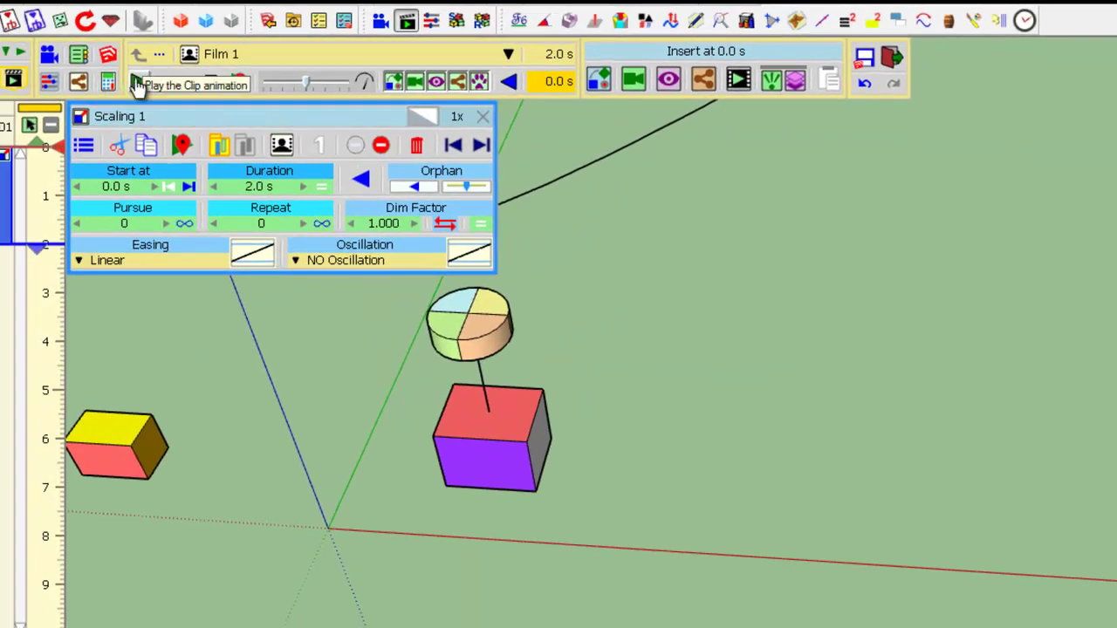
{"action": "left_click", "coordinate": [137, 83]}
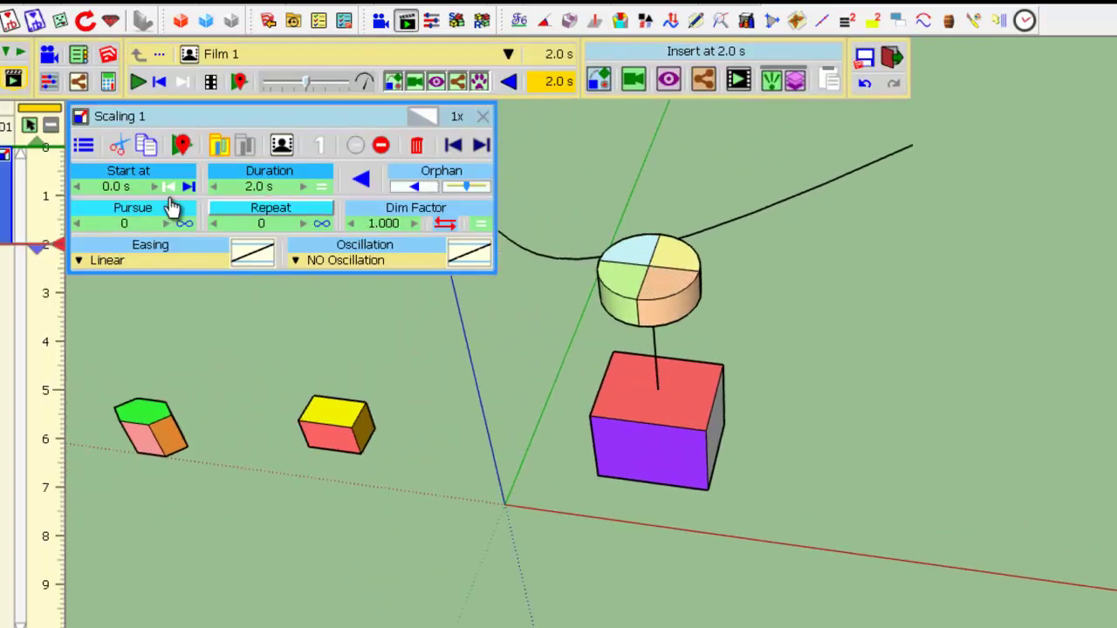
- Add a Scaling 2 movement that stretches only the '0 - Group' cylinder 2.765 times along X
{"action": "left_click", "coordinate": [599, 80]}
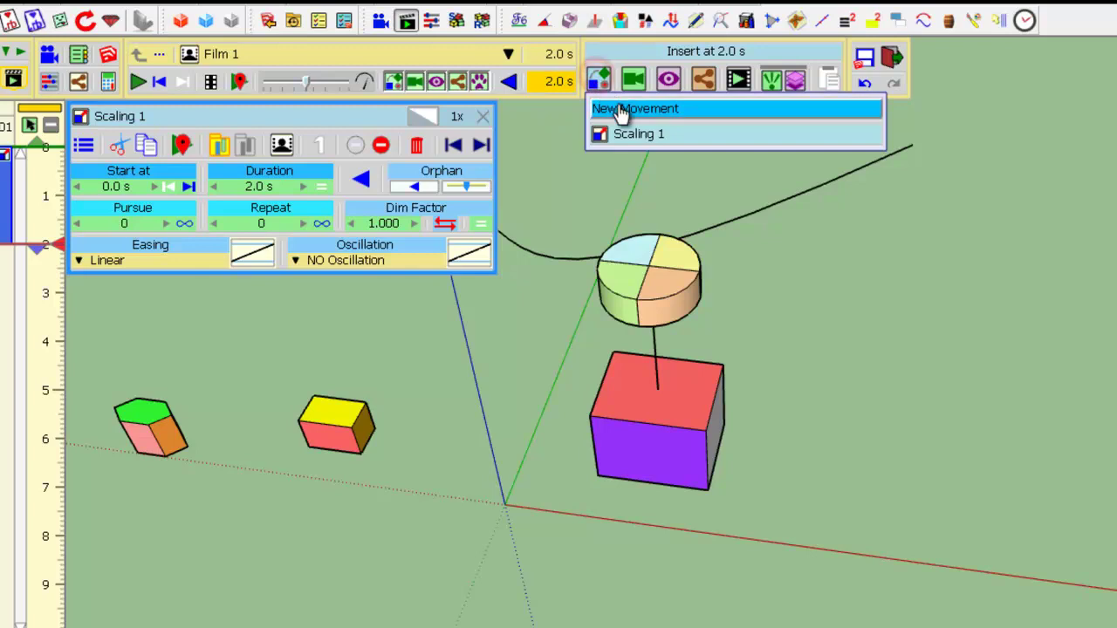
{"action": "left_click", "coordinate": [621, 110]}
{"action": "left_click", "coordinate": [656, 280]}
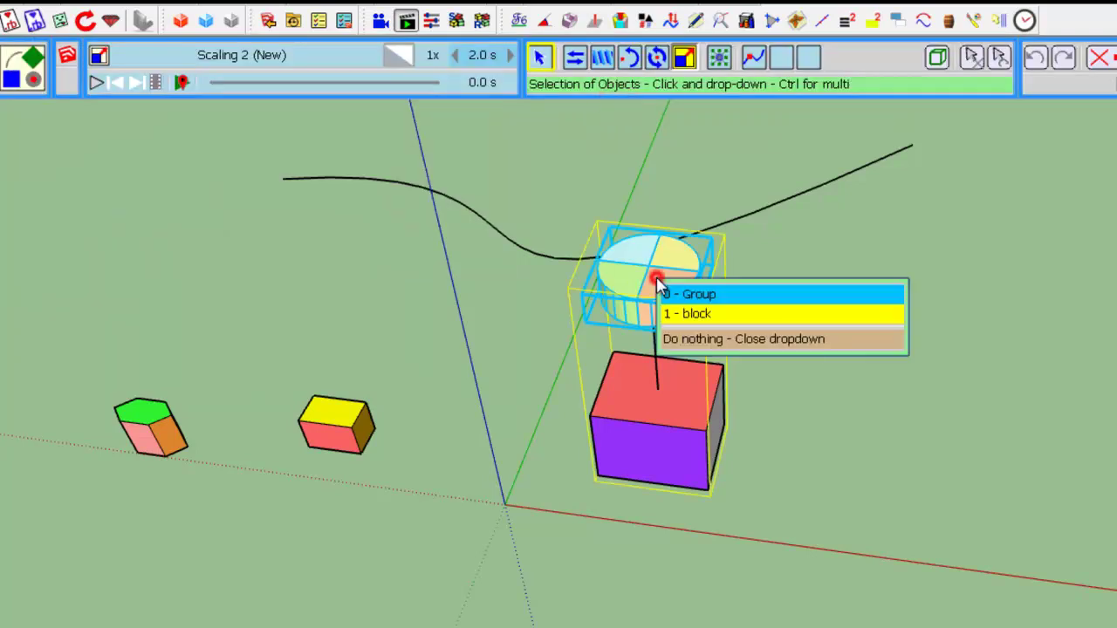
{"action": "left_click", "coordinate": [672, 294]}
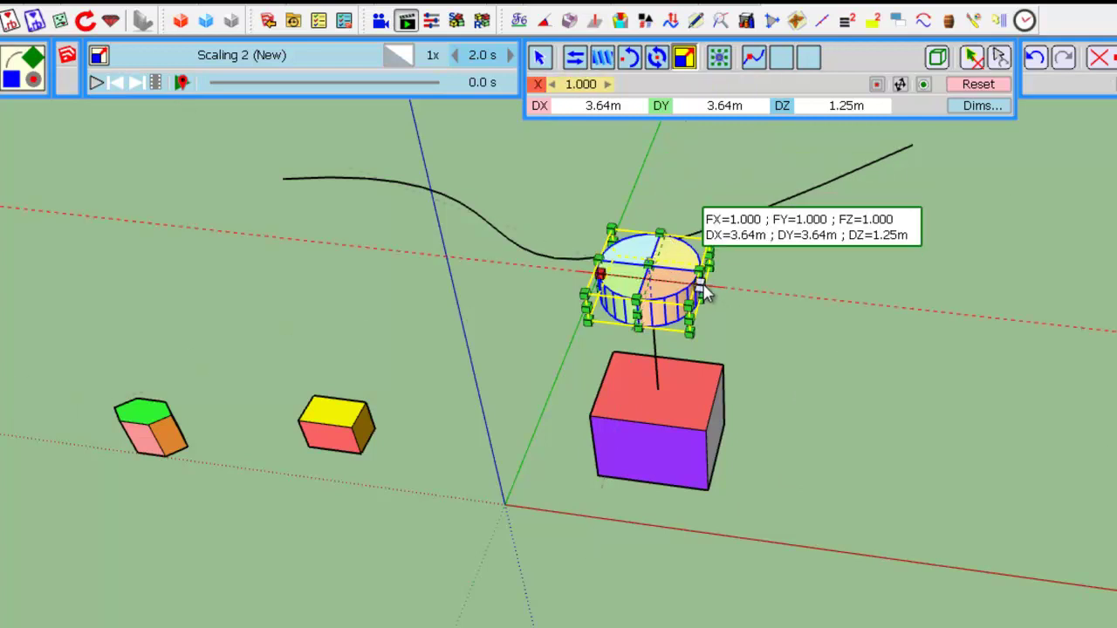
{"action": "left_click_drag", "start_coordinate": [703, 293], "coordinate": [792, 307]}
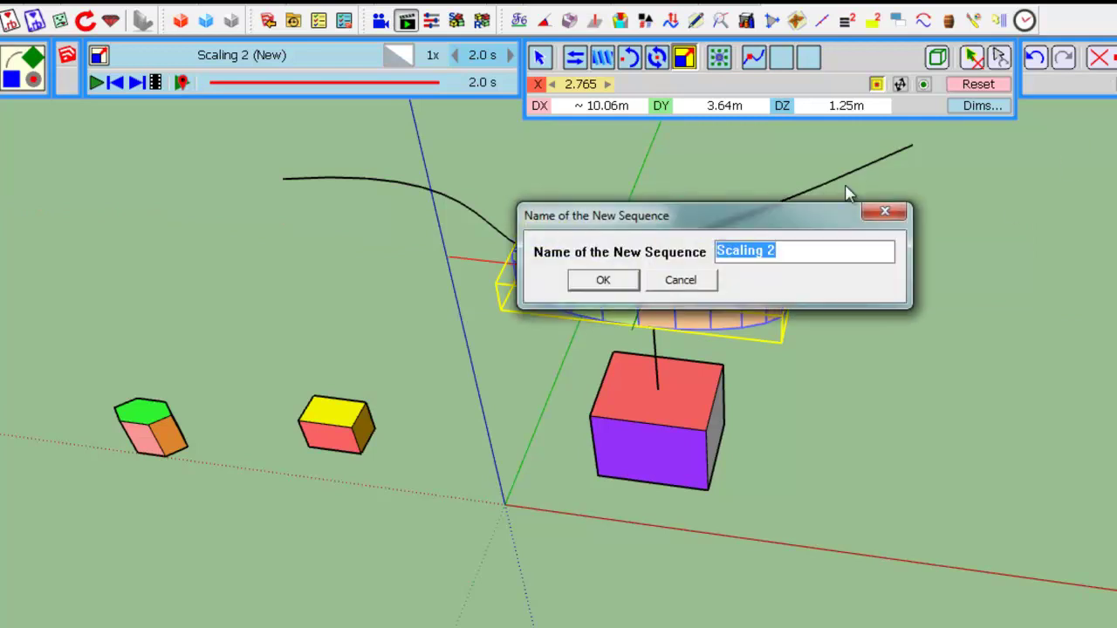
{"action": "left_click", "coordinate": [604, 280]}
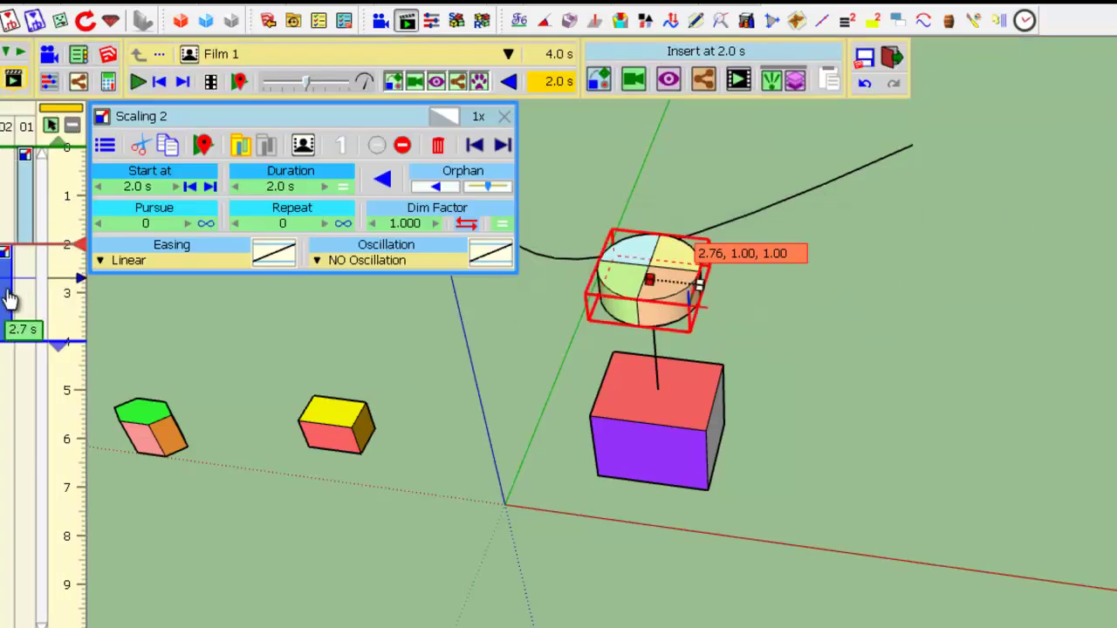
- Retime Scaling 2 to start at 0.3 s and last 2.9 s, then play the film
{"action": "left_click_drag", "start_coordinate": [5, 259], "coordinate": [9, 213]}
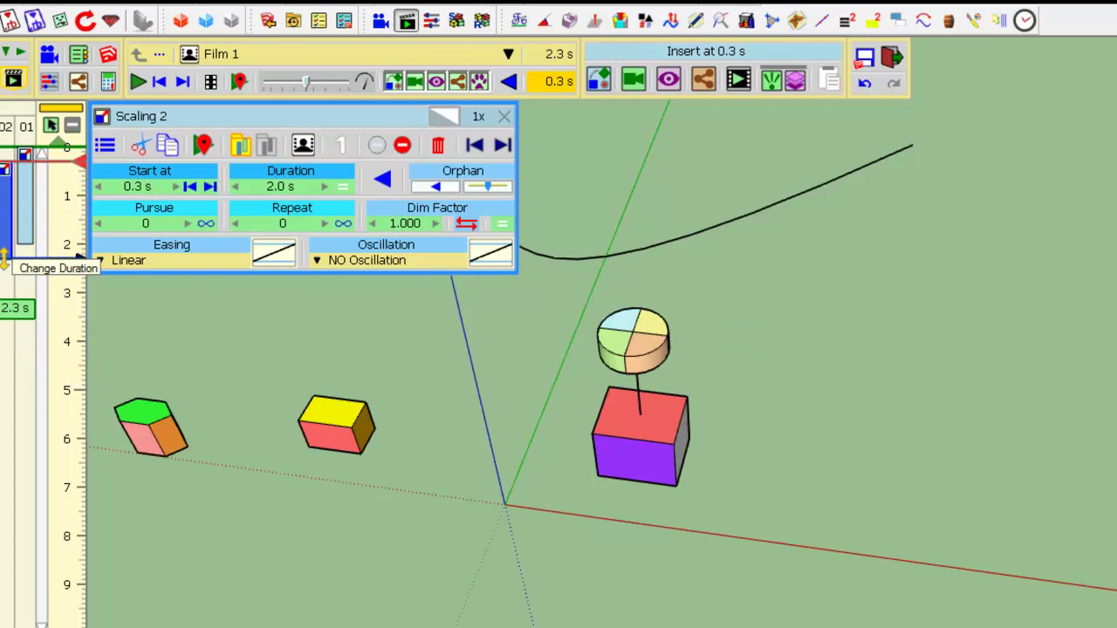
{"action": "left_click_drag", "start_coordinate": [7, 266], "coordinate": [19, 303]}
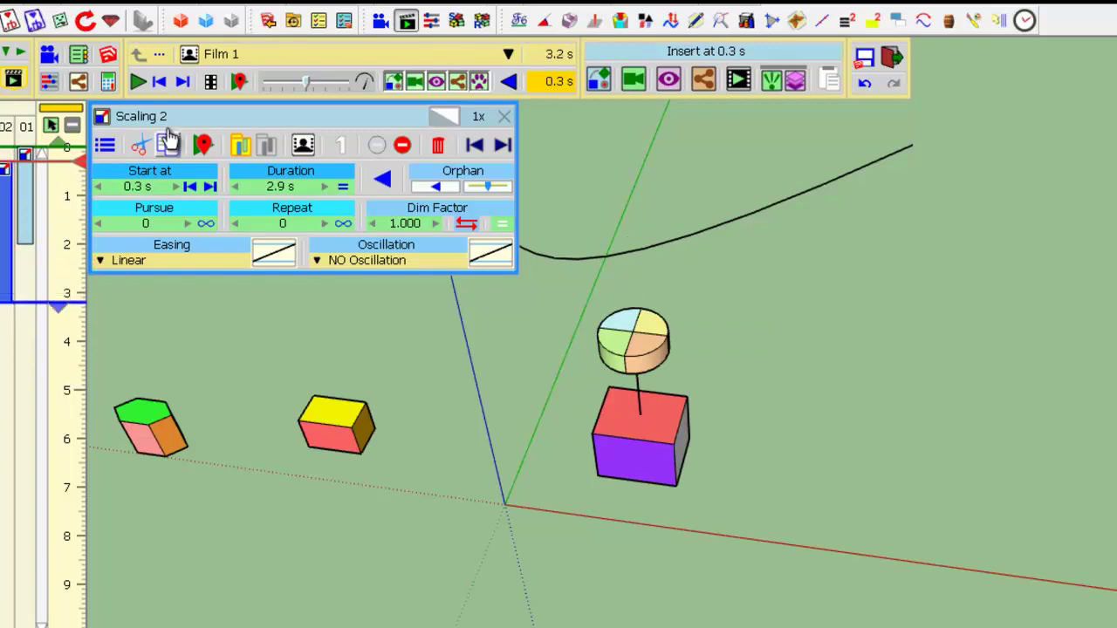
{"action": "left_click", "coordinate": [140, 82]}
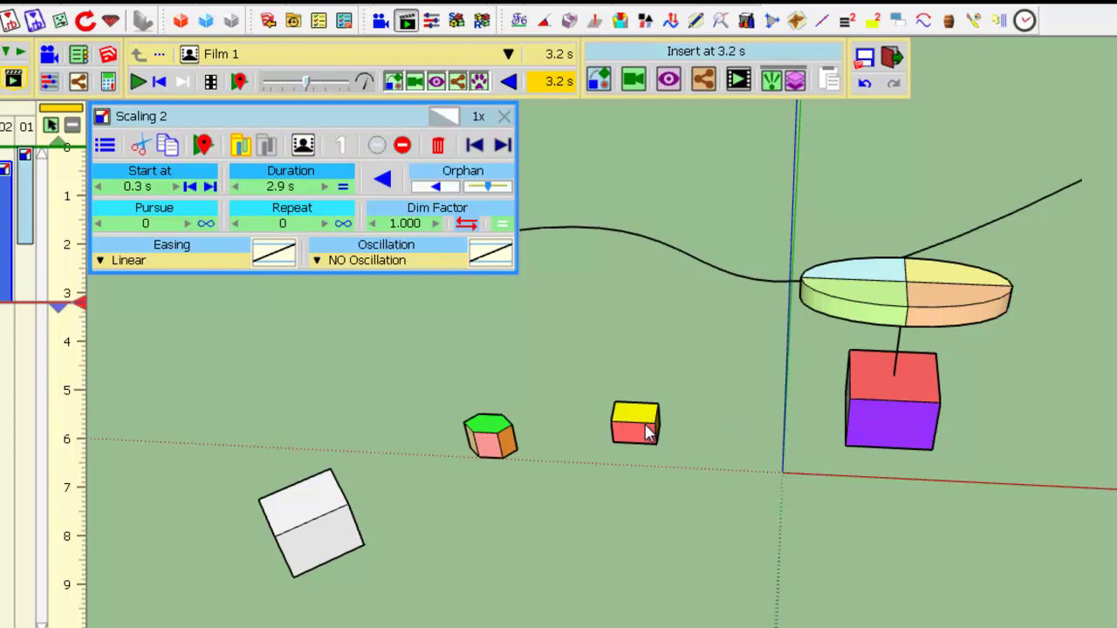
- Start a new scaling of the yellow and red box and stretch it to 1.896 along X
{"action": "left_click", "coordinate": [600, 82]}
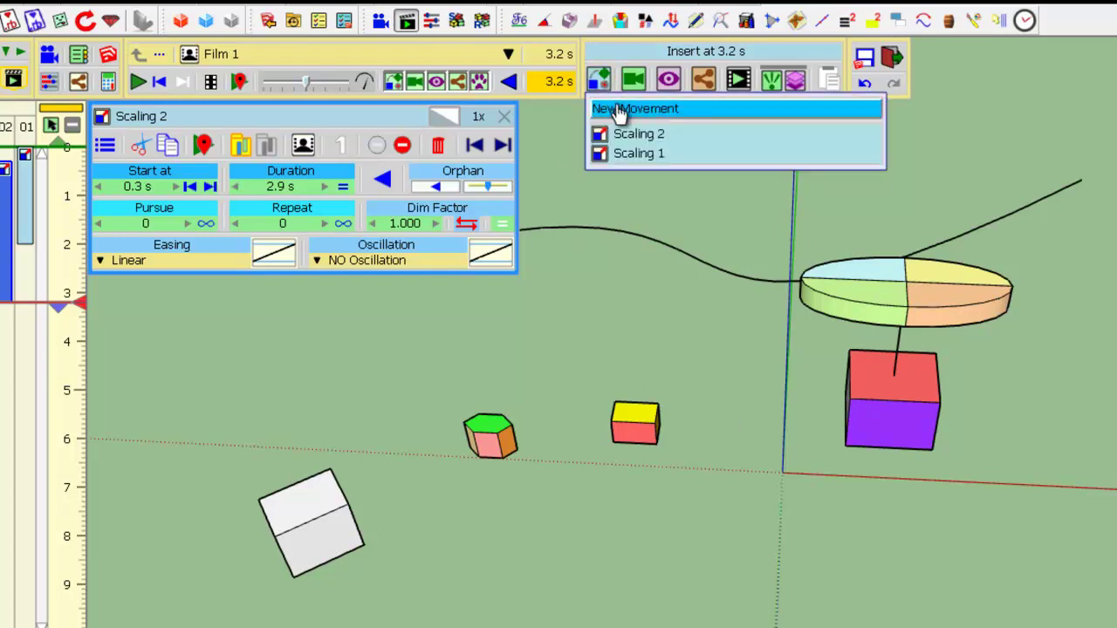
{"action": "left_click", "coordinate": [617, 109]}
{"action": "left_click", "coordinate": [646, 420]}
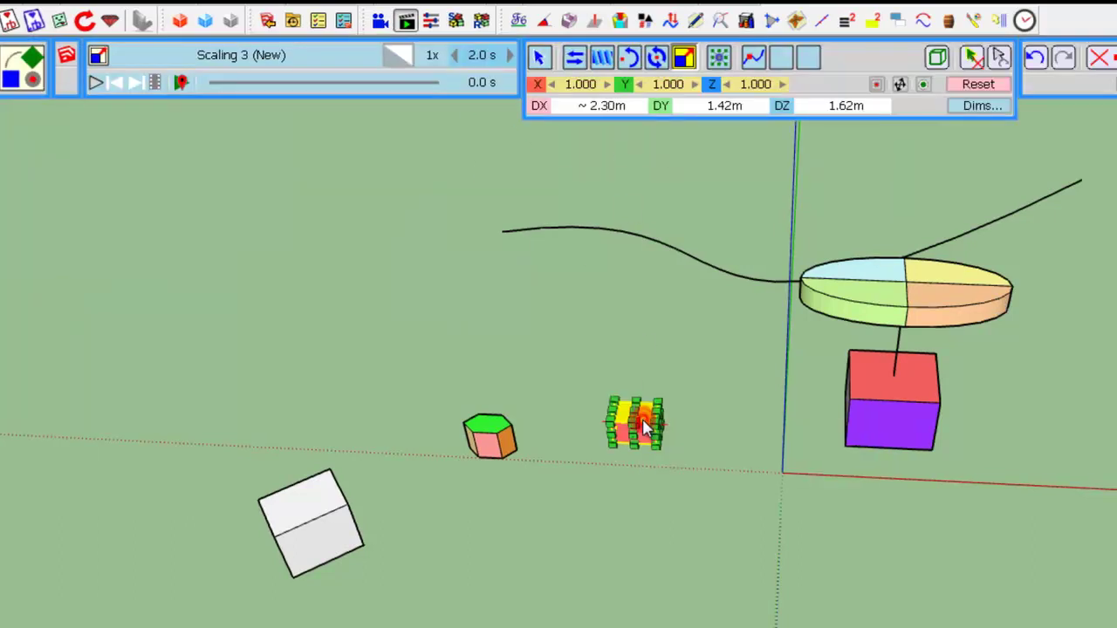
{"action": "scroll", "coordinate": [569, 558], "scroll_direction": "up", "scroll_amount": 2}
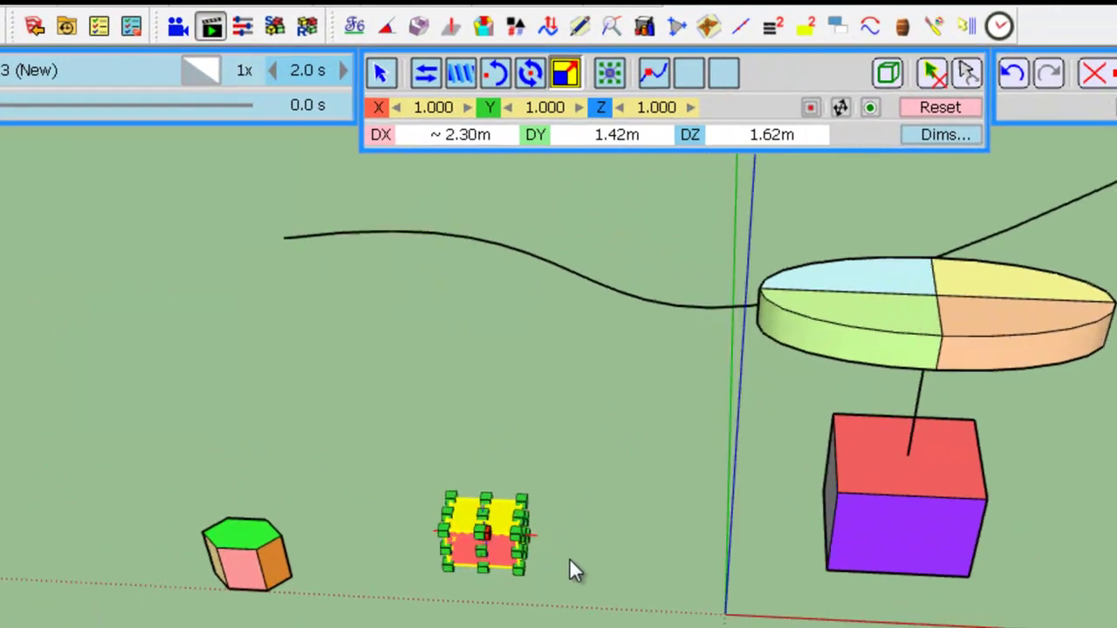
{"action": "scroll", "coordinate": [569, 561], "scroll_direction": "up", "scroll_amount": 4}
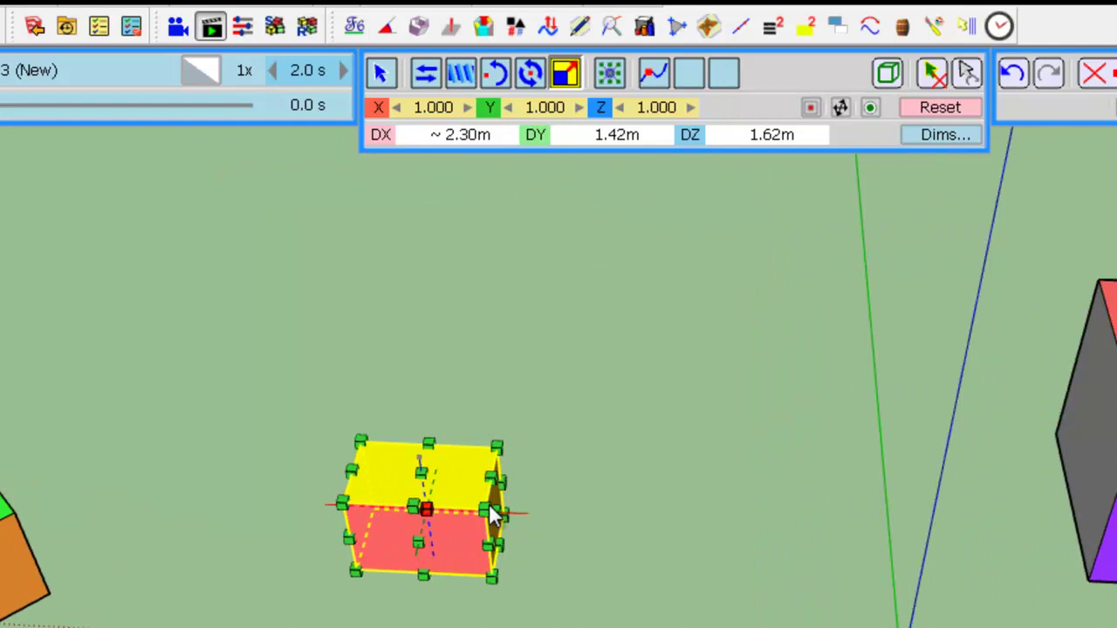
{"action": "mouse_move", "coordinate": [499, 512]}
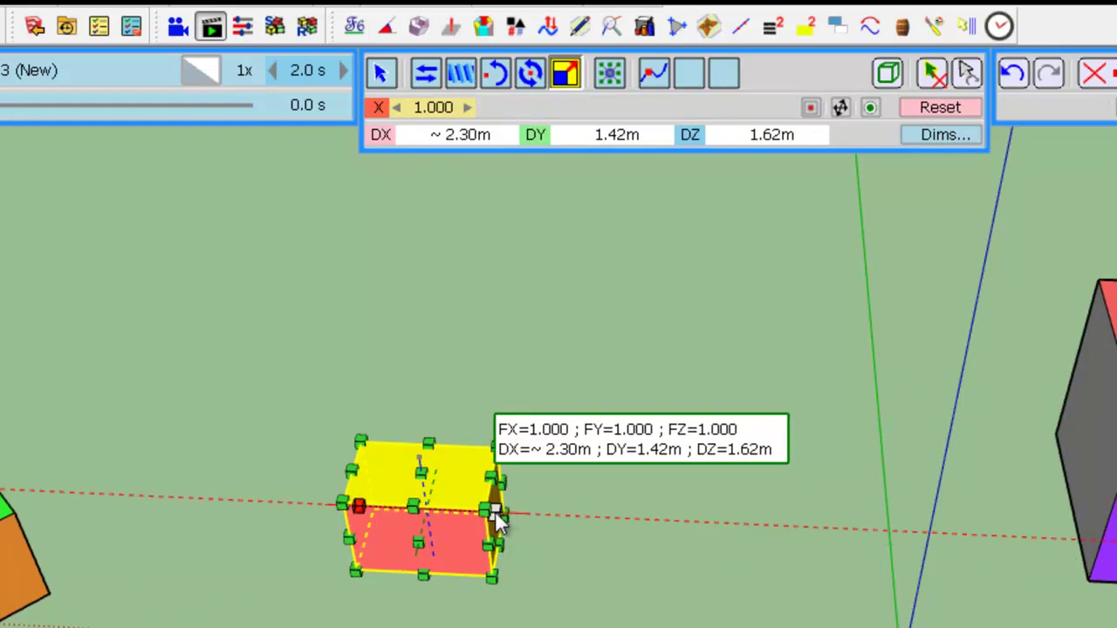
{"action": "left_click_drag", "start_coordinate": [496, 517], "coordinate": [687, 529]}
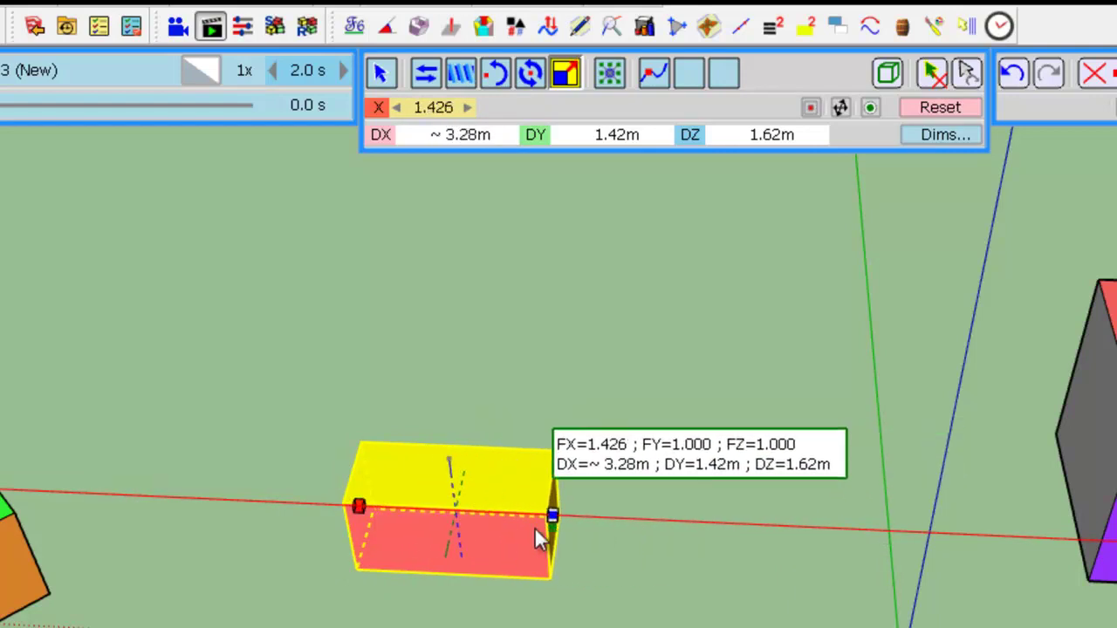
{"action": "left_click_drag", "start_coordinate": [535, 529], "coordinate": [617, 523]}
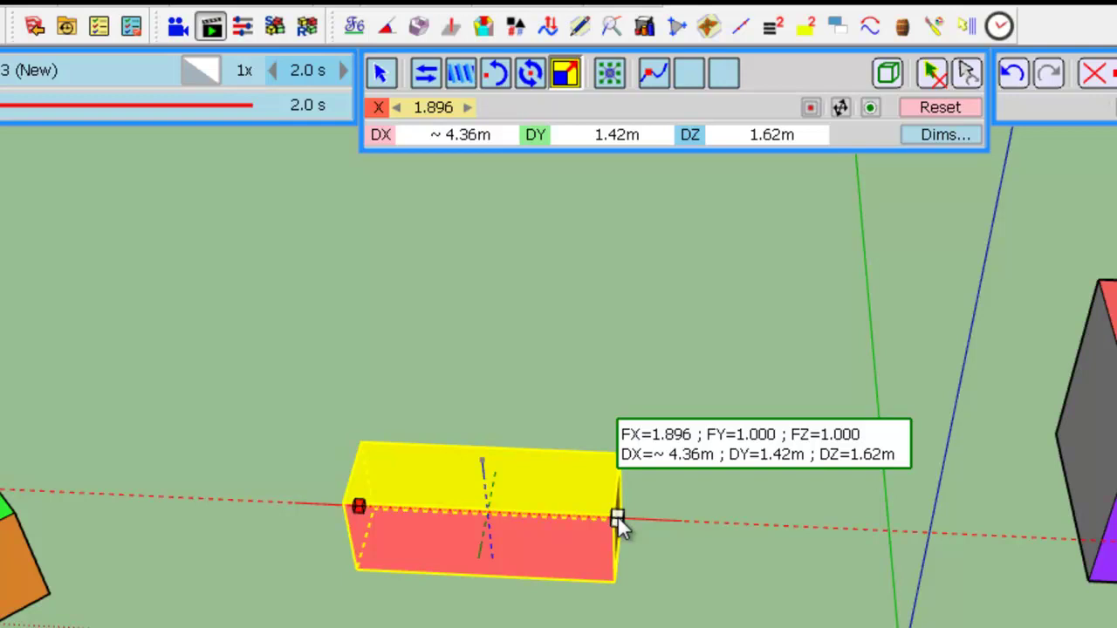
- Reset the box, try a narrower width, then reset it again to scale 1.000
{"action": "left_click", "coordinate": [618, 516]}
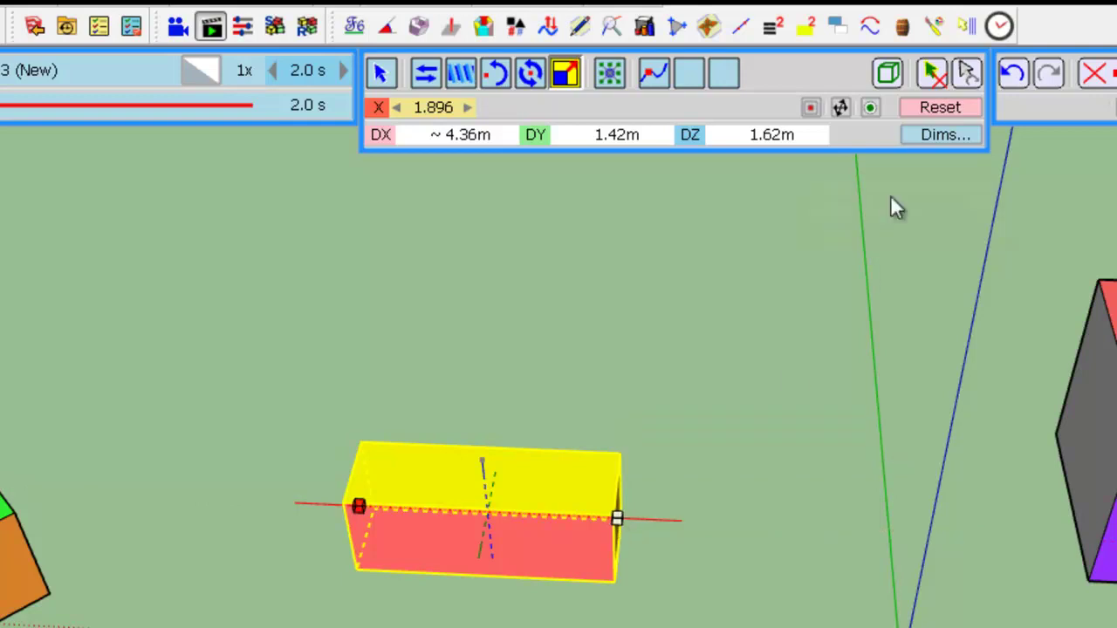
{"action": "left_click", "coordinate": [953, 116]}
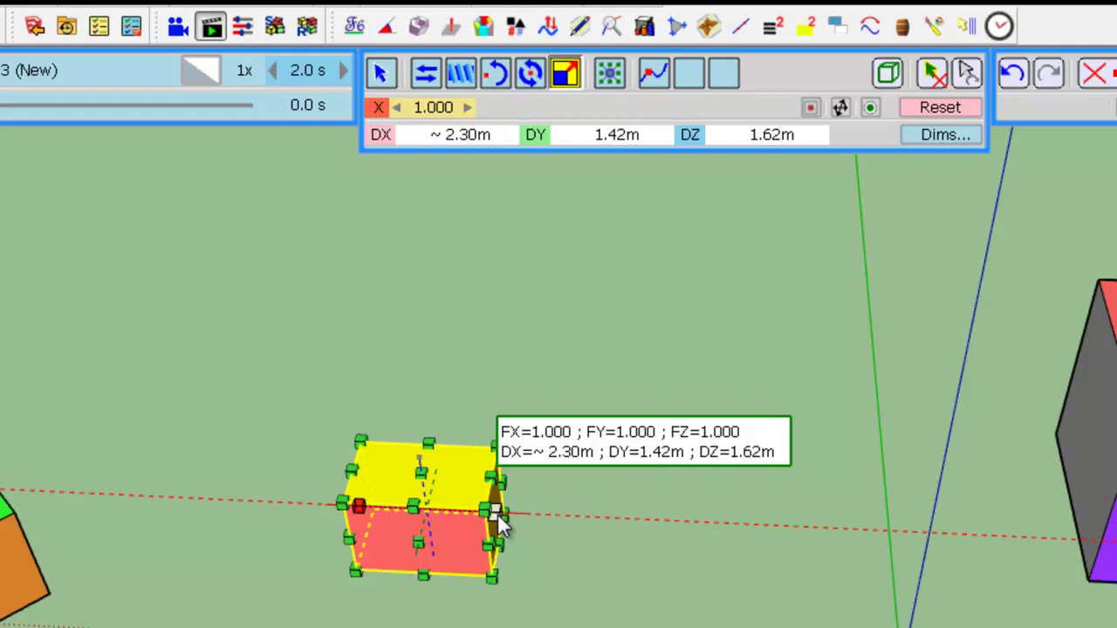
{"action": "mouse_move", "coordinate": [497, 513]}
{"action": "left_mouse_down"}
{"action": "mouse_move", "coordinate": [436, 508]}
{"action": "mouse_move", "coordinate": [489, 510]}
{"action": "left_mouse_up"}
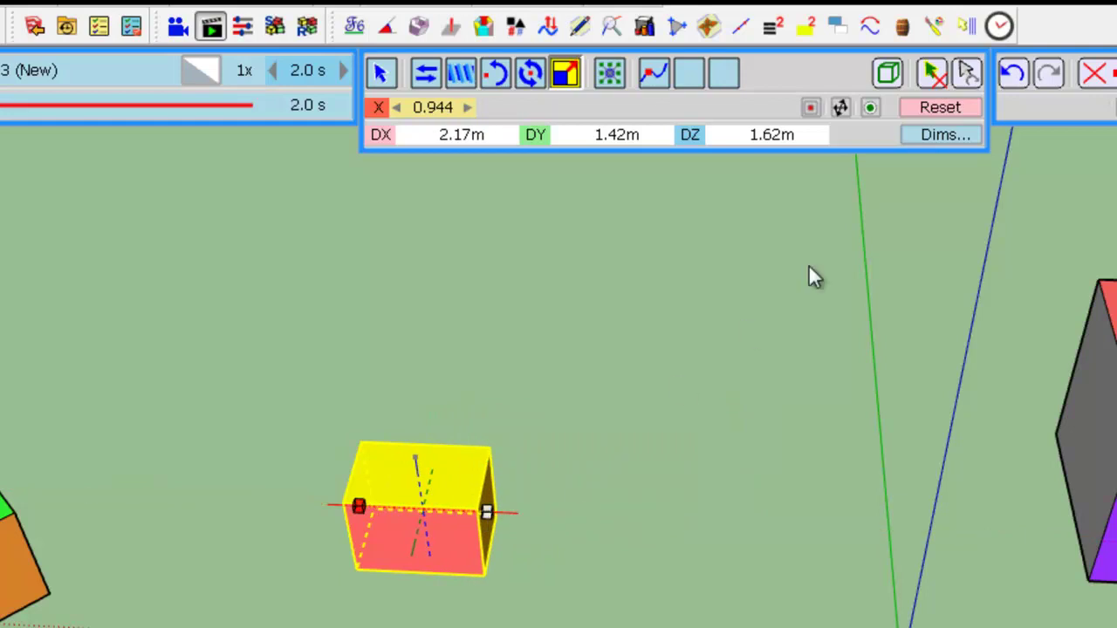
{"action": "left_click", "coordinate": [960, 108]}
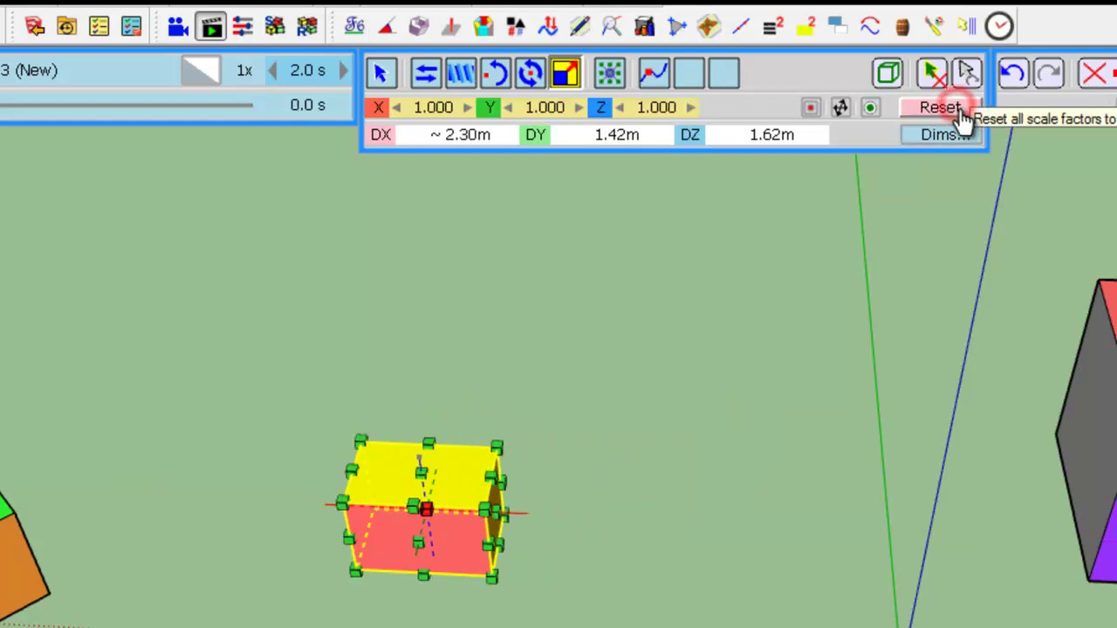
- With live transformation on, narrow the box to 0.500 along X, about 1.15 m wide
{"action": "left_click", "coordinate": [889, 75]}
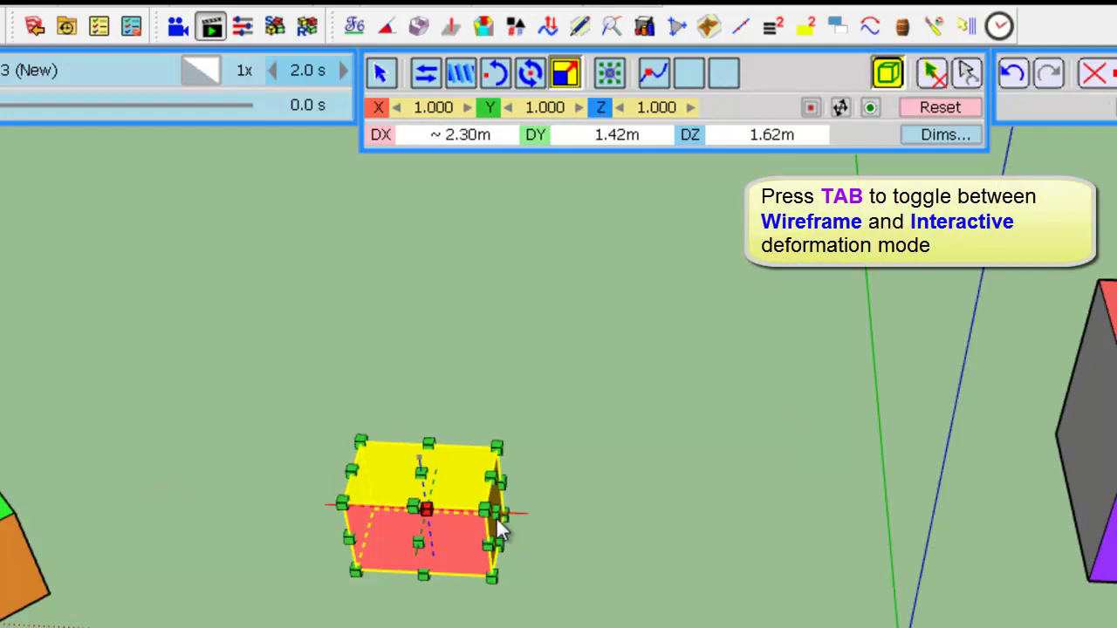
{"action": "left_click_drag", "start_coordinate": [496, 515], "coordinate": [430, 509]}
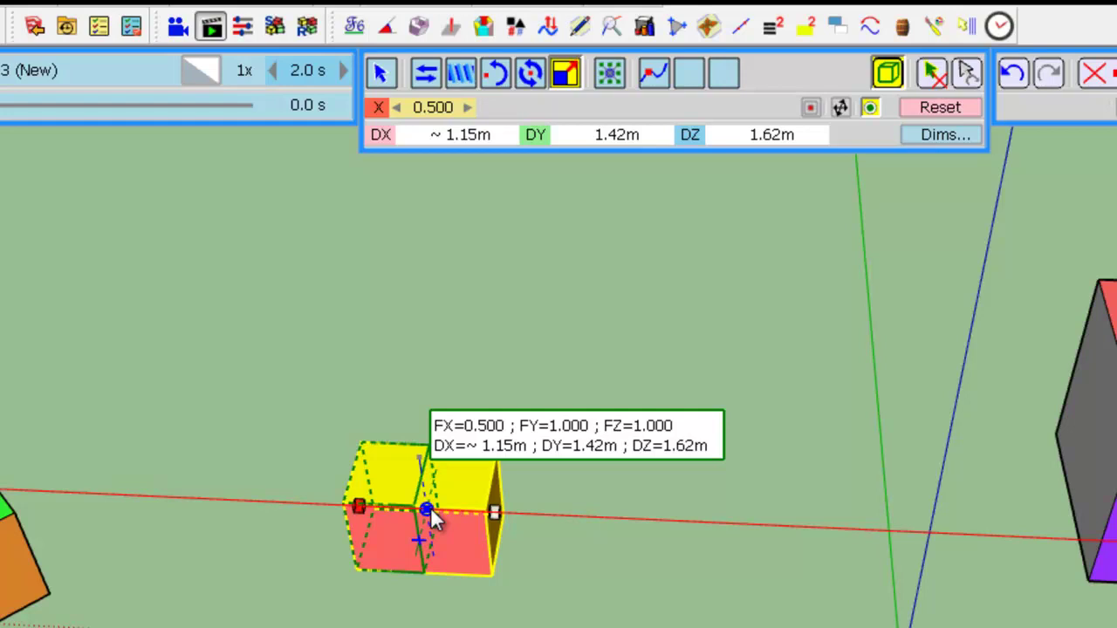
{"action": "left_click", "coordinate": [430, 507]}
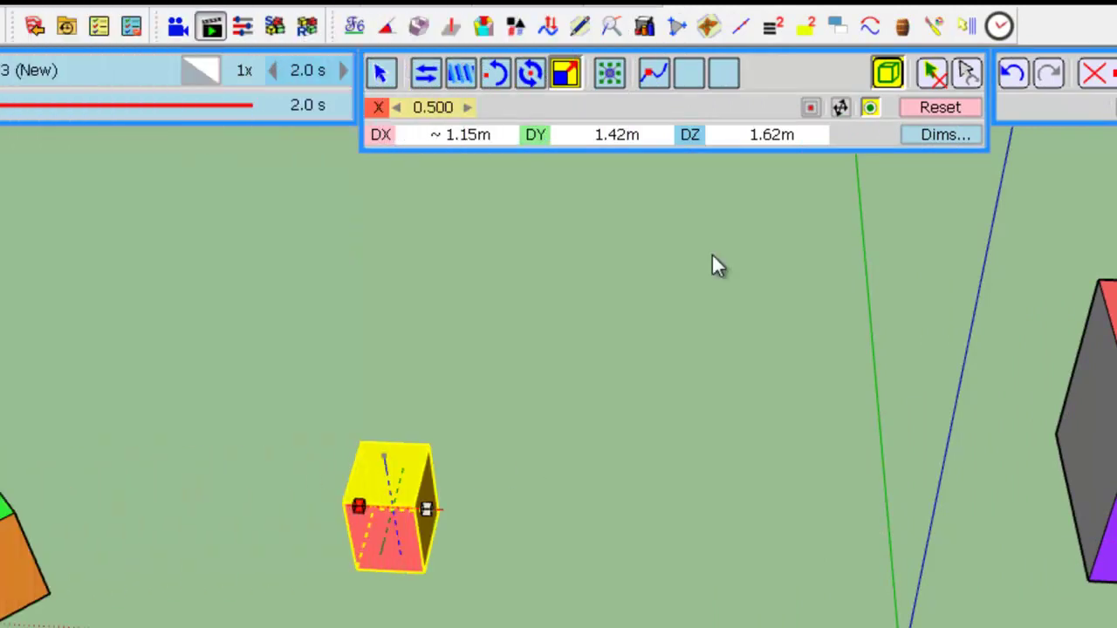
- Reset the box, then enlarge it uniformly about its centre to 1.596, comparing pivots with Ctrl
{"action": "left_click", "coordinate": [953, 115]}
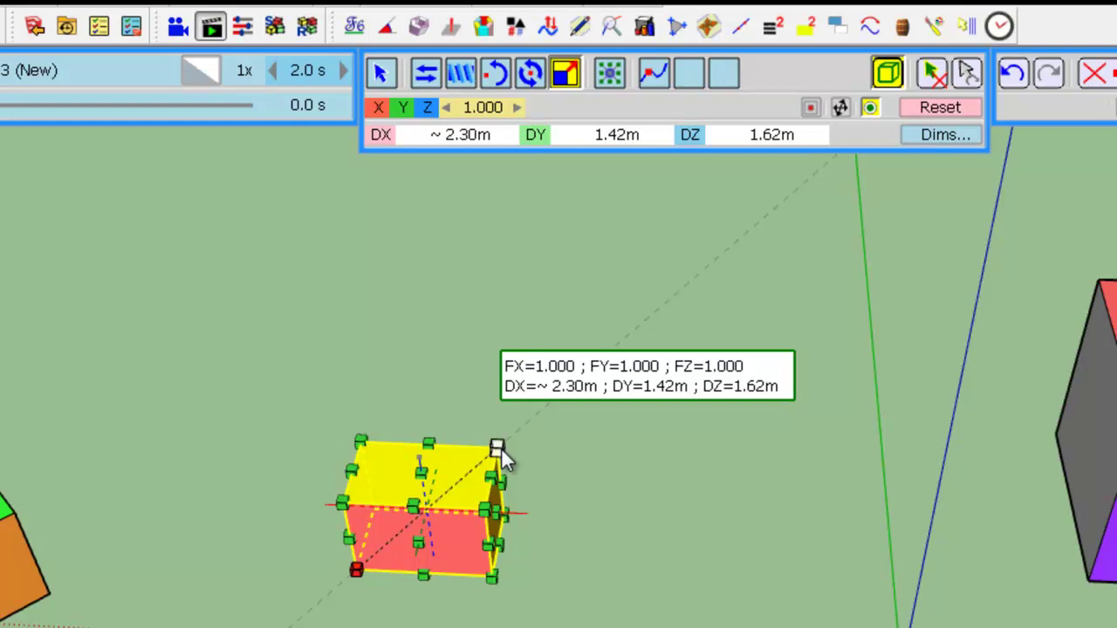
{"action": "key", "text": "ctrl"}
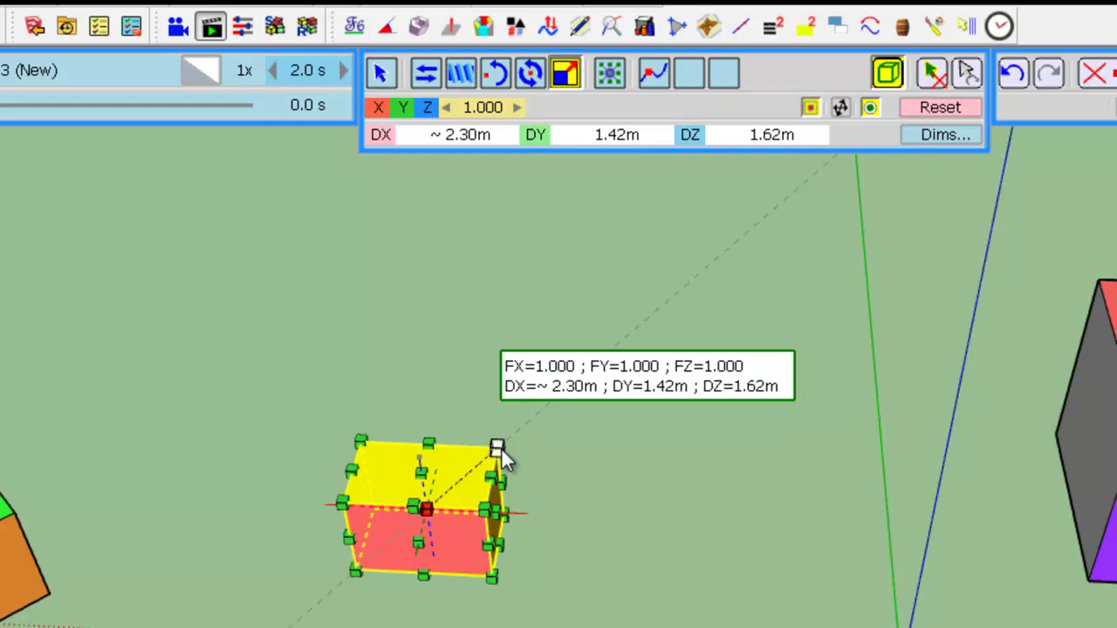
{"action": "left_click_drag", "start_coordinate": [500, 450], "coordinate": [538, 415]}
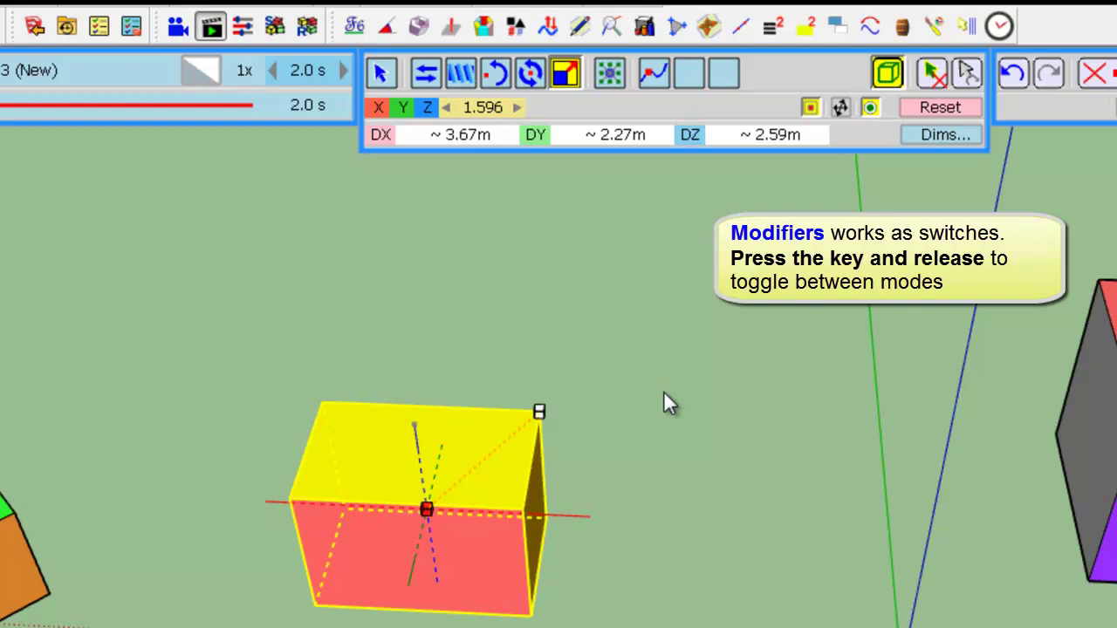
{"action": "key", "text": "ctrl"}
{"action": "key", "text": "ctrl"}
{"action": "key", "text": "ctrl"}
{"action": "key", "text": "ctrl"}
- After a trial uniform scale of about 1.76, free-scale the box from a corner to 2.140, -1.535, 3.024
{"action": "left_click", "coordinate": [950, 109]}
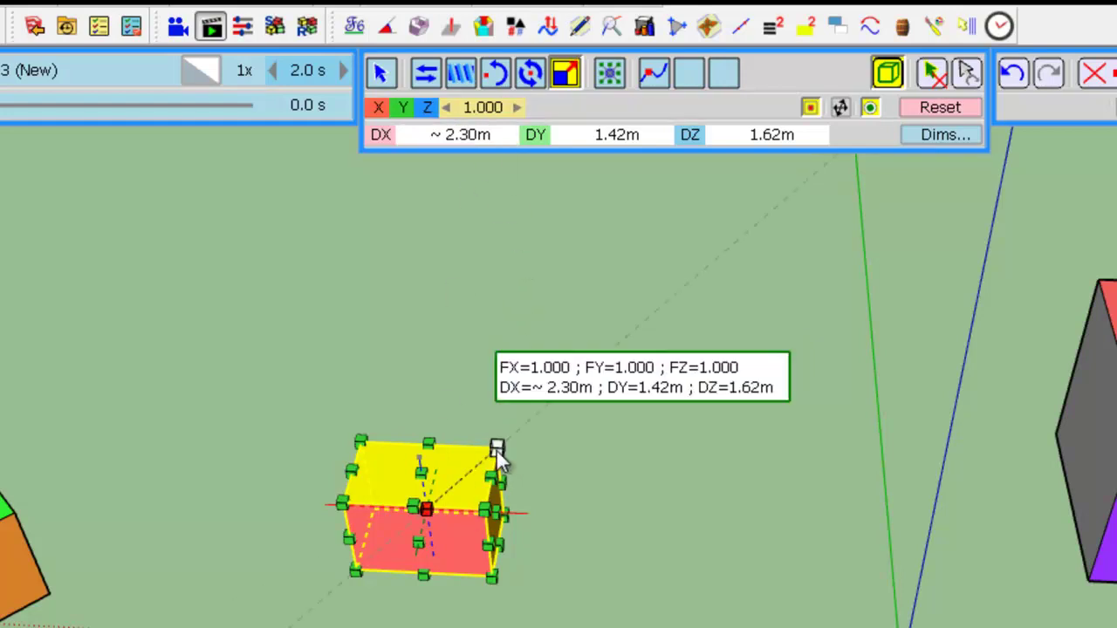
{"action": "left_click_drag", "start_coordinate": [496, 449], "coordinate": [550, 398]}
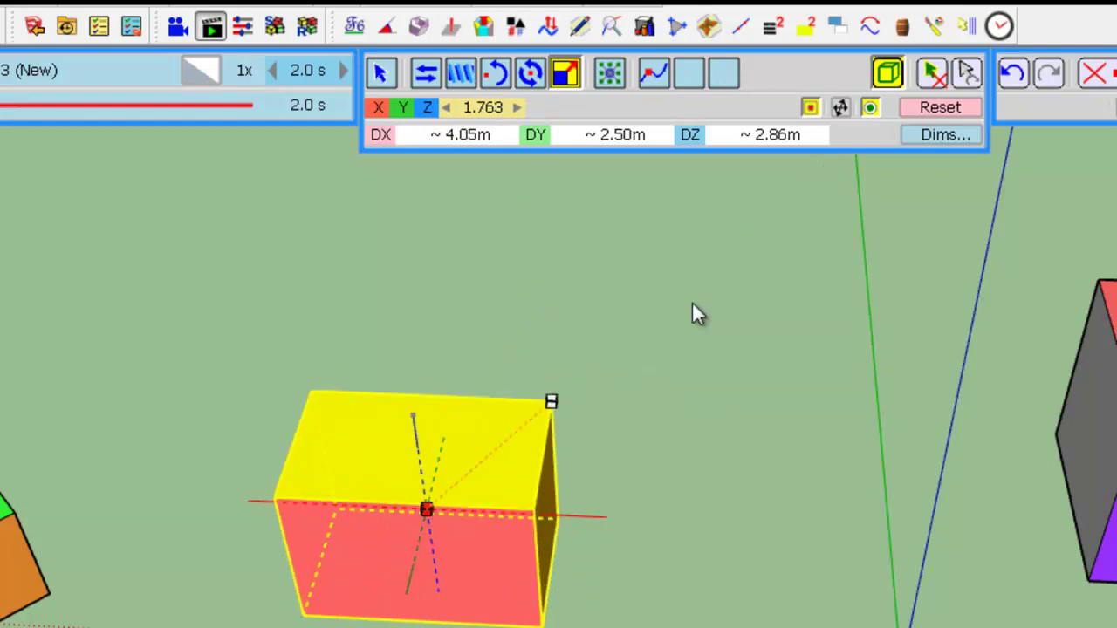
{"action": "left_click", "coordinate": [940, 108]}
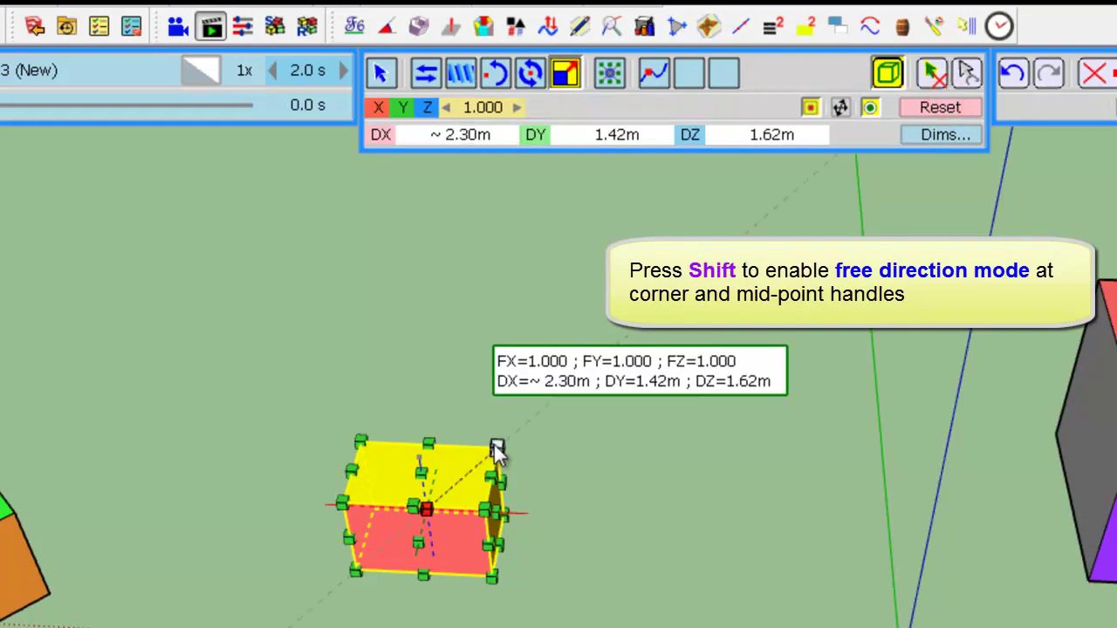
{"action": "left_click", "coordinate": [843, 108]}
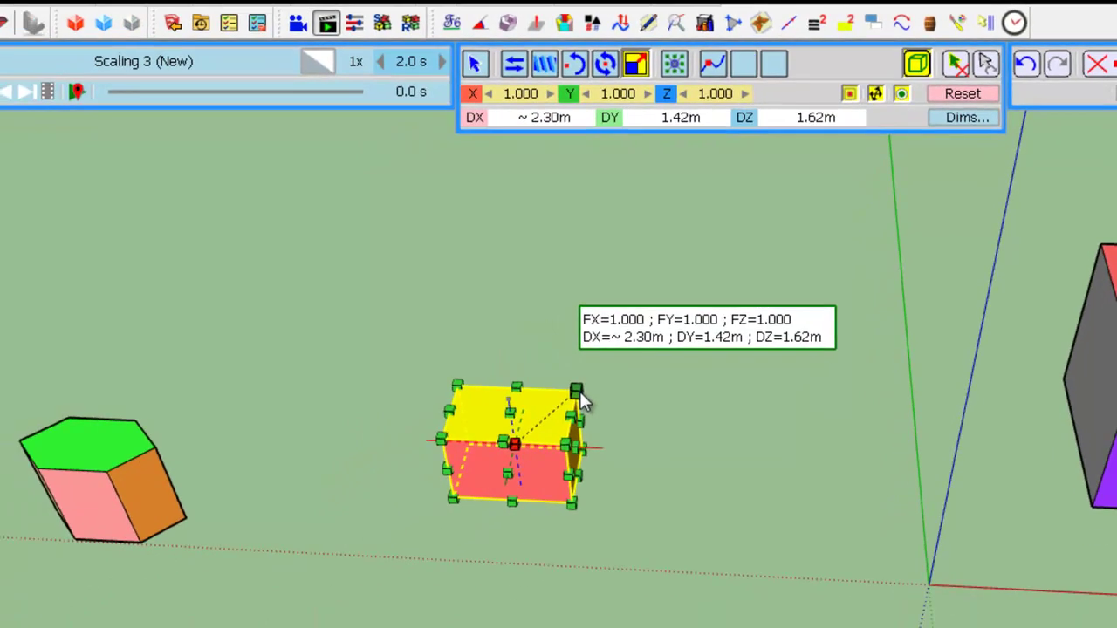
{"action": "left_click_drag", "start_coordinate": [580, 391], "coordinate": [631, 398]}
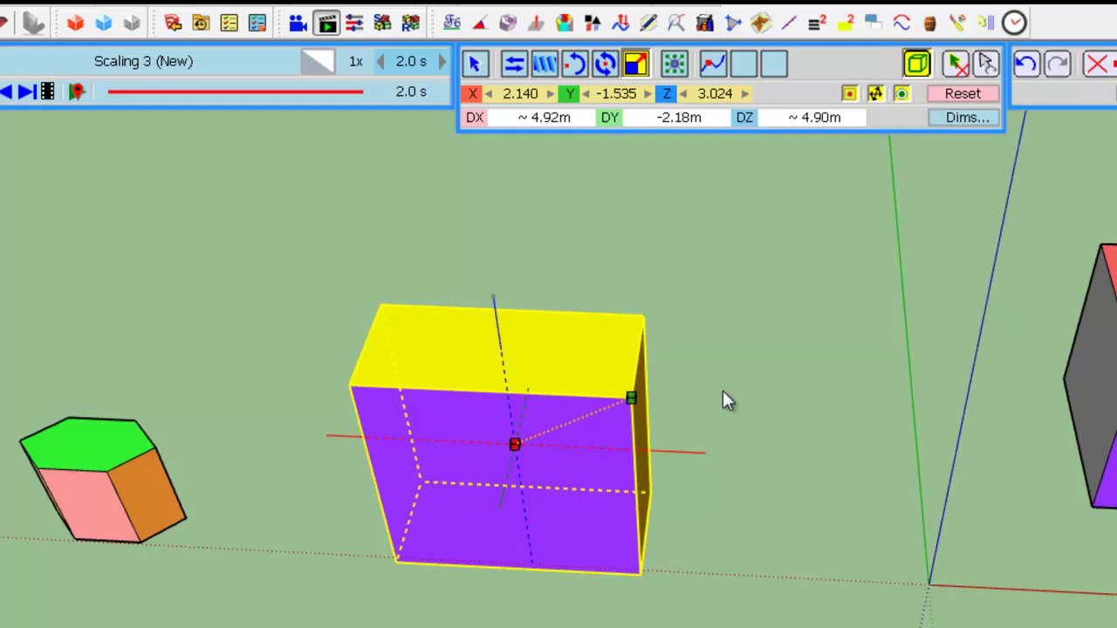
- Drag the box's corner handle out into a 15.71 m by 5.08 m by 1.62 m slab (6.839, -3.574, -1.000)
{"action": "mouse_move", "coordinate": [632, 398]}
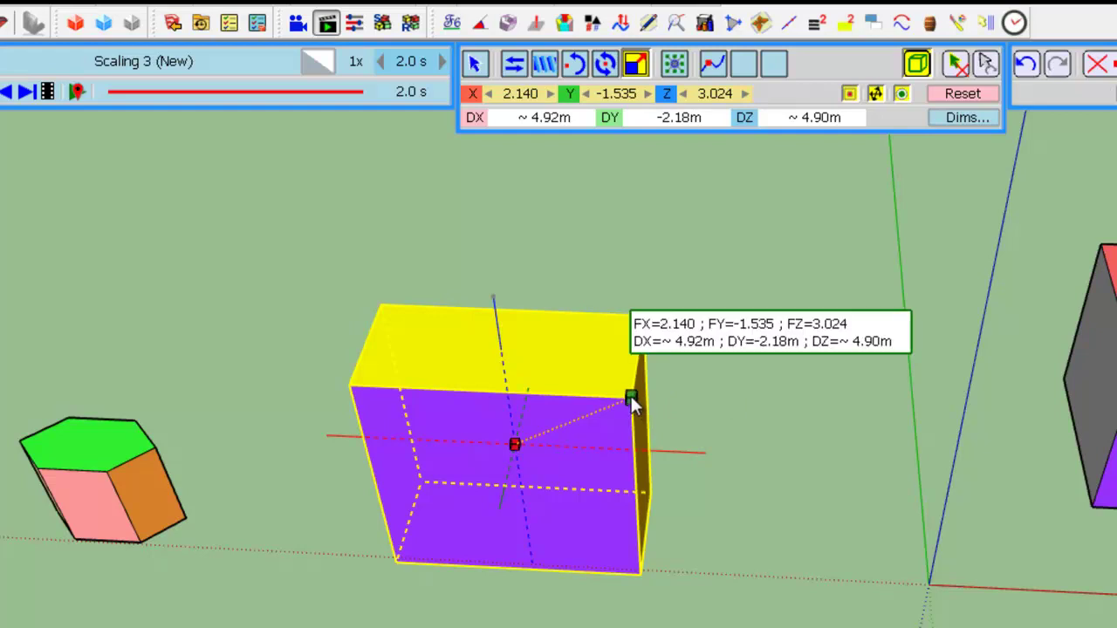
{"action": "left_click_drag", "start_coordinate": [631, 399], "coordinate": [909, 376]}
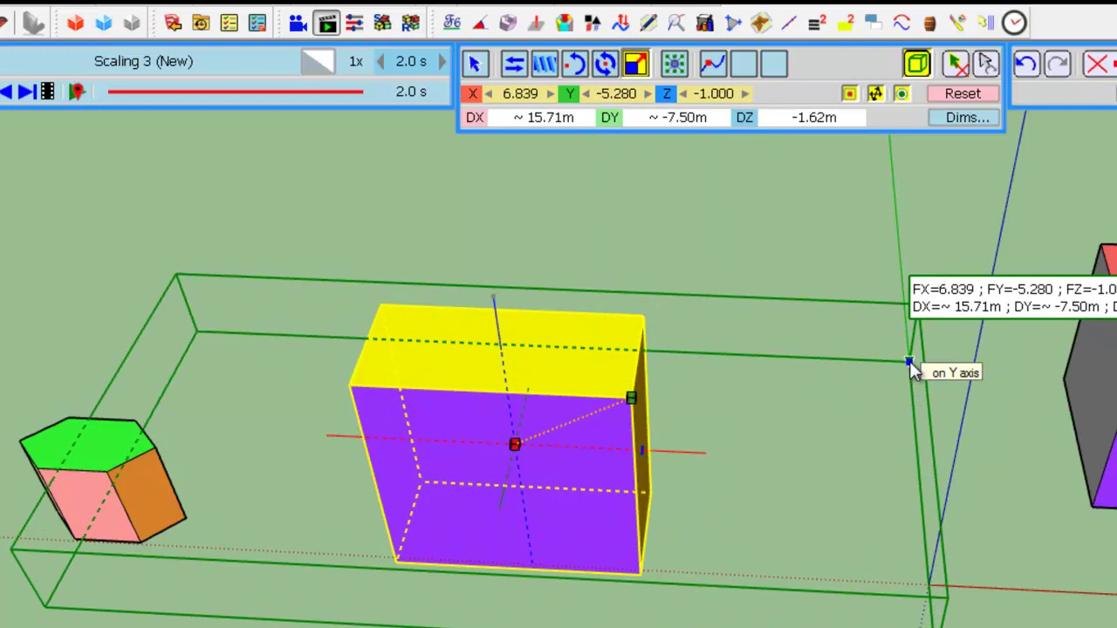
{"action": "left_click_drag", "start_coordinate": [910, 368], "coordinate": [913, 399]}
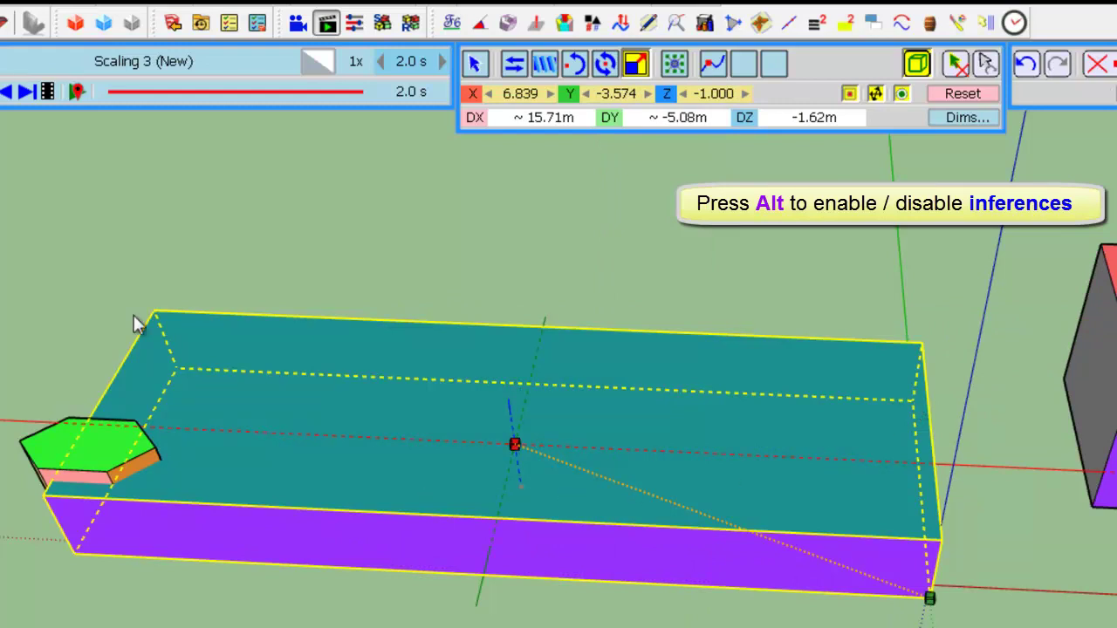
- Play the film twice to watch the box flip and stretch into the slab
{"action": "left_click", "coordinate": [7, 91]}
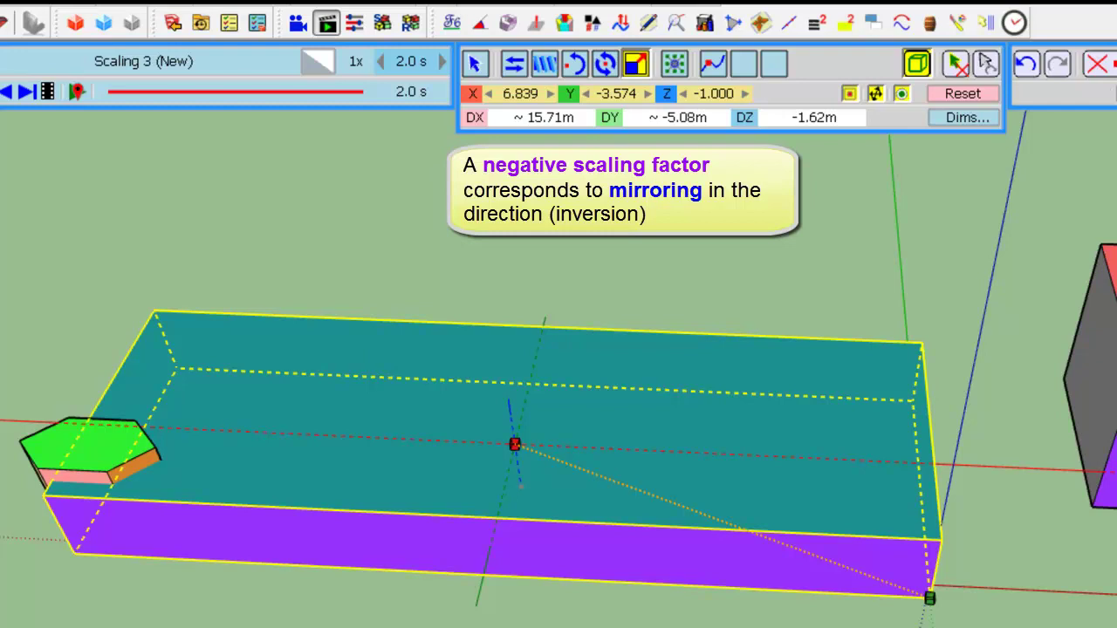
{"action": "key", "text": "space"}
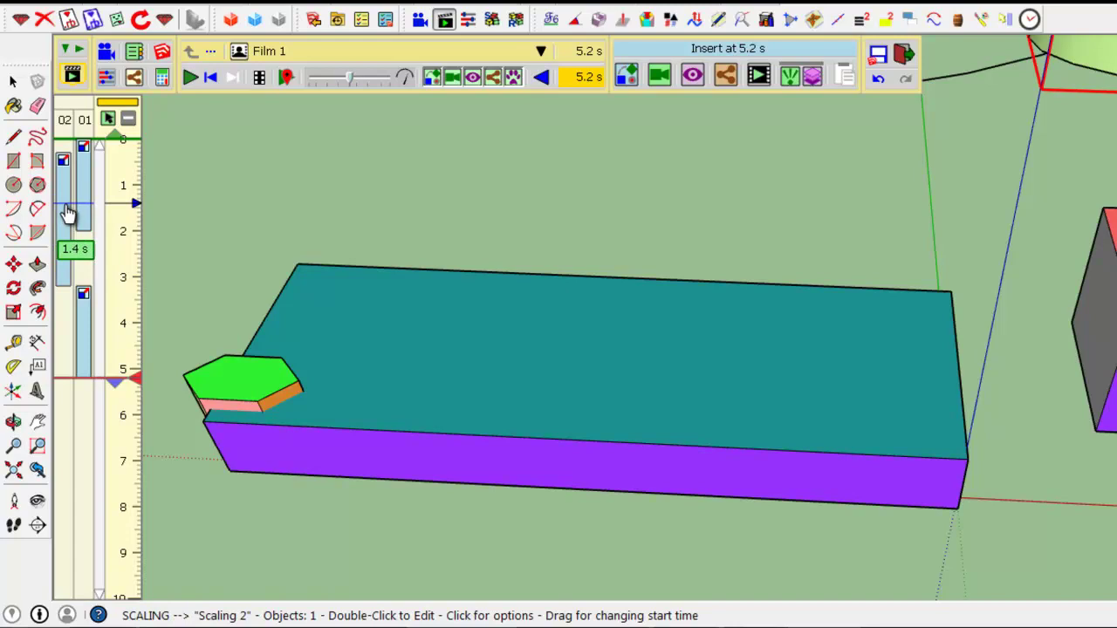
- Reopen Scaling 3, reset the slab, and step the X and Y scales up to 2.000 each
{"action": "double_click", "coordinate": [87, 321]}
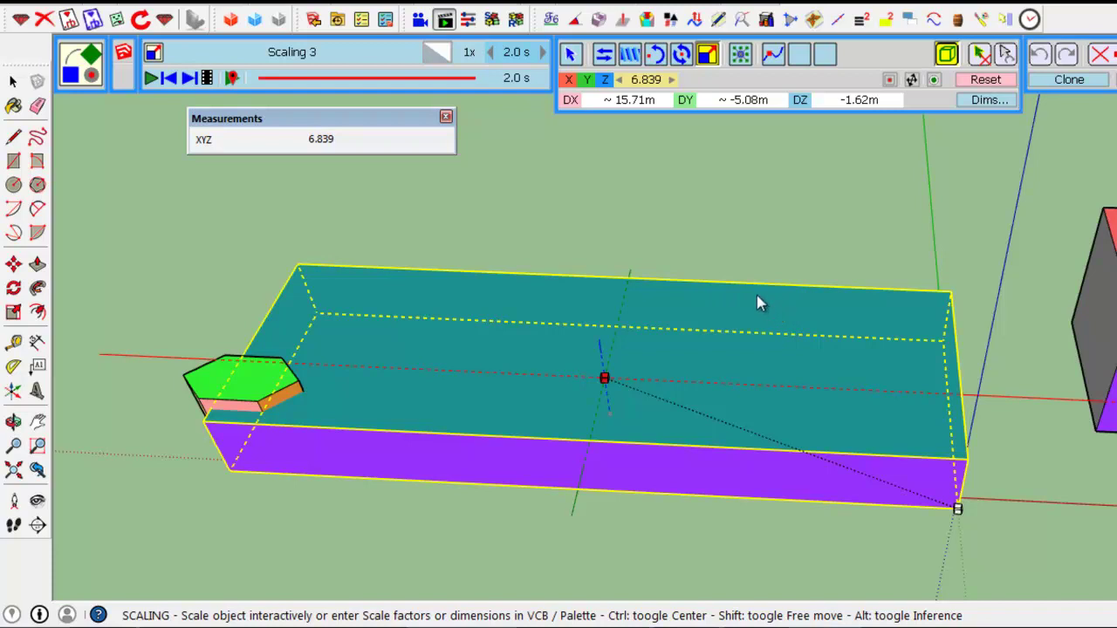
{"action": "left_click", "coordinate": [986, 79]}
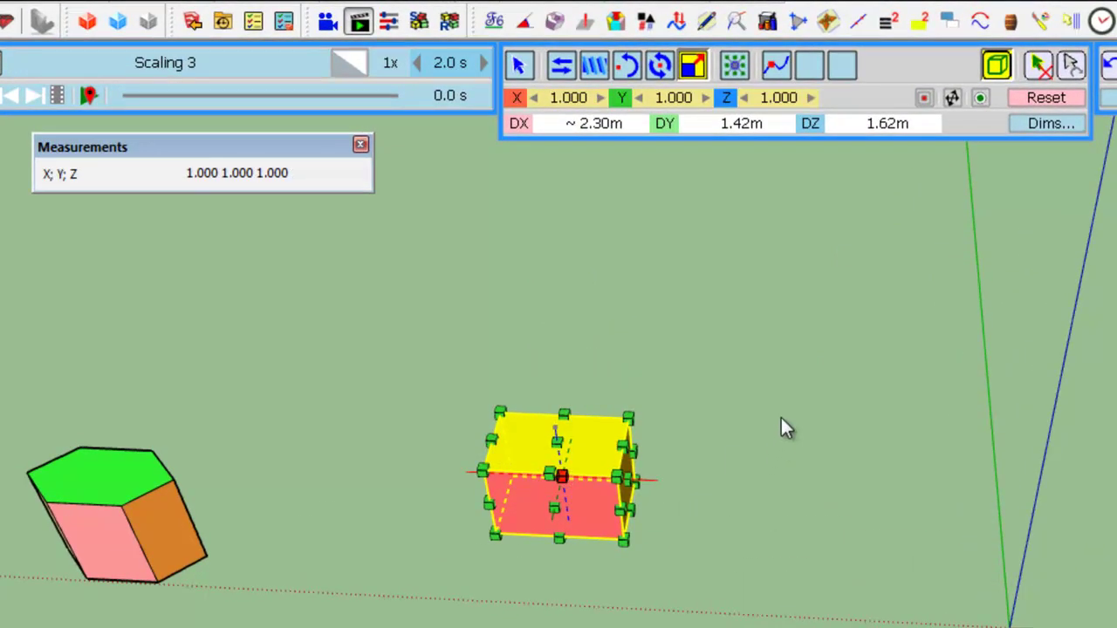
{"action": "left_click", "coordinate": [601, 99]}
{"action": "left_click", "coordinate": [601, 98]}
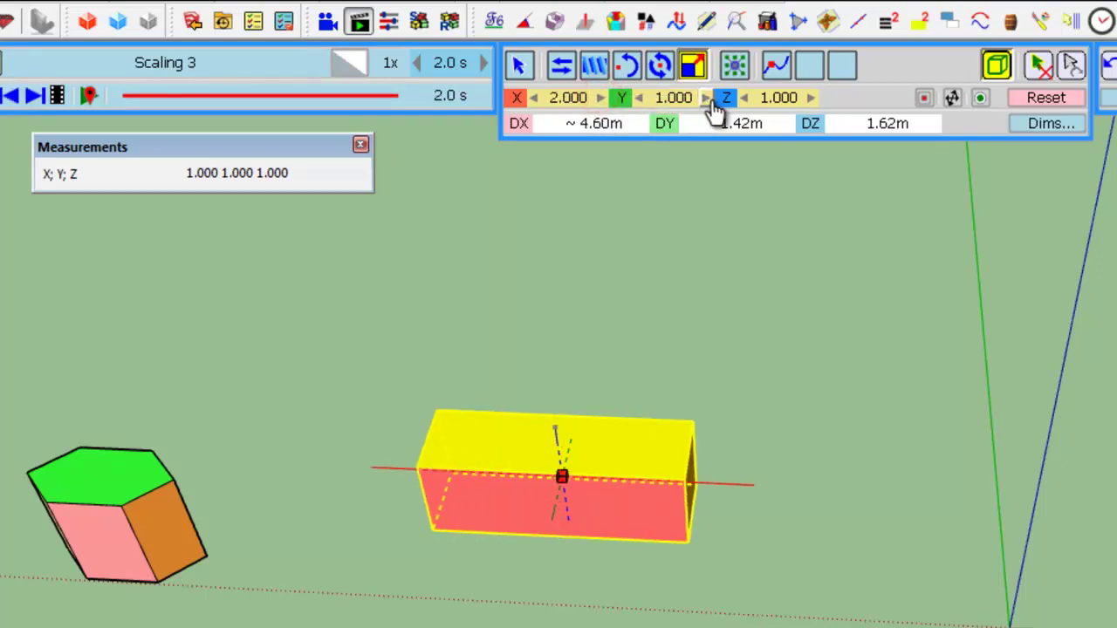
{"action": "left_click", "coordinate": [705, 98]}
{"action": "left_click", "coordinate": [705, 98]}
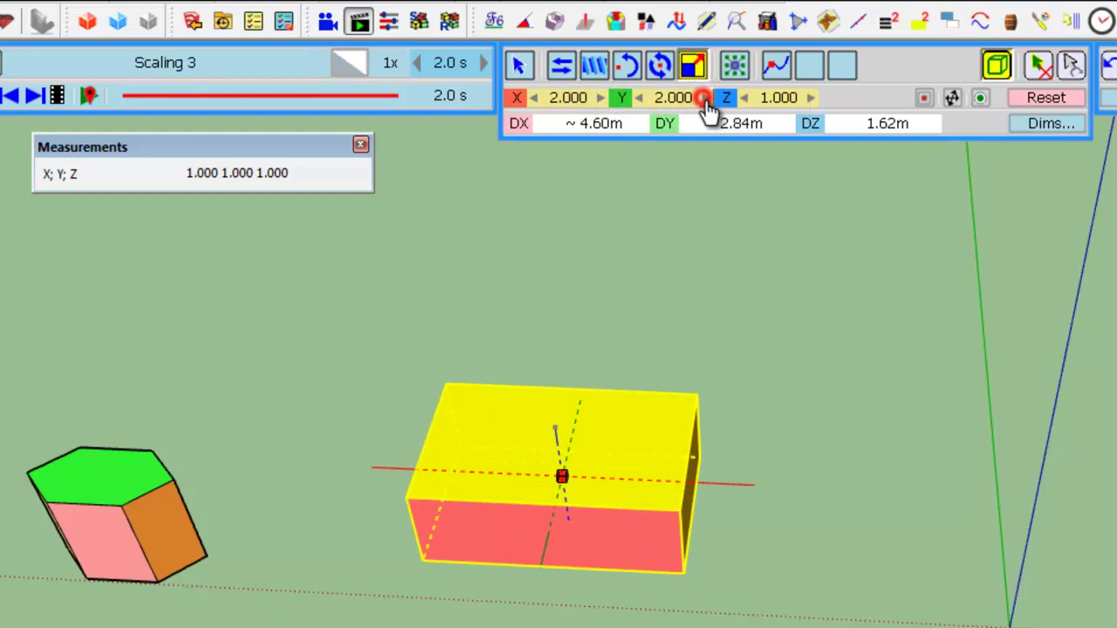
{"action": "left_click", "coordinate": [784, 99]}
- Enter Z scale 2, then scale factors 3, 1.5 and 4.5 for X, Y and Z in the VCB
{"action": "type", "text": "2"}
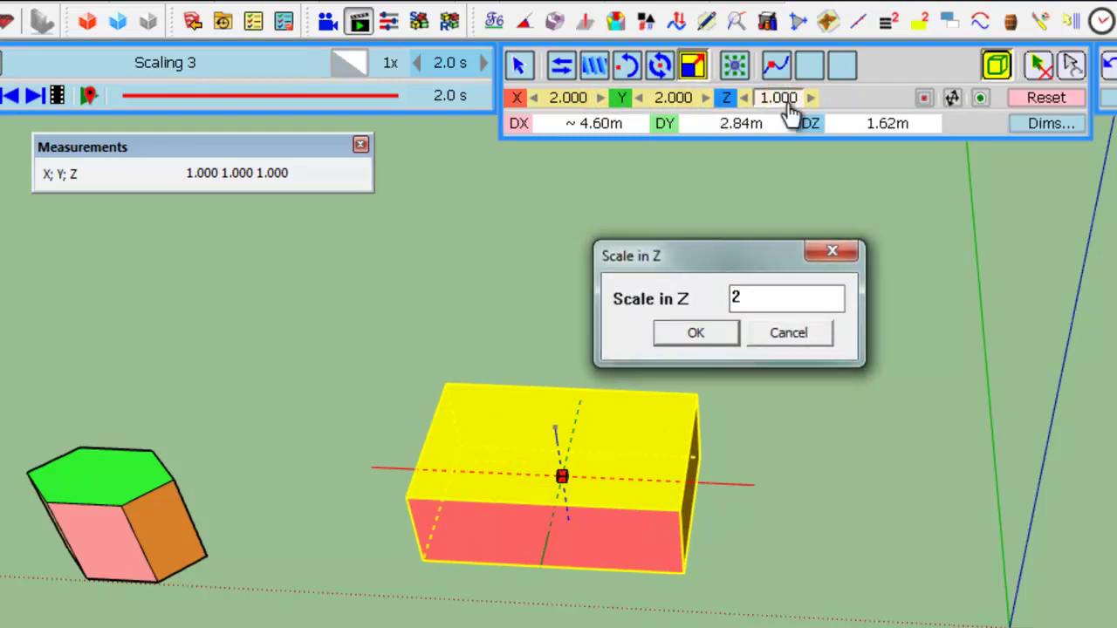
{"action": "key", "text": "Return"}
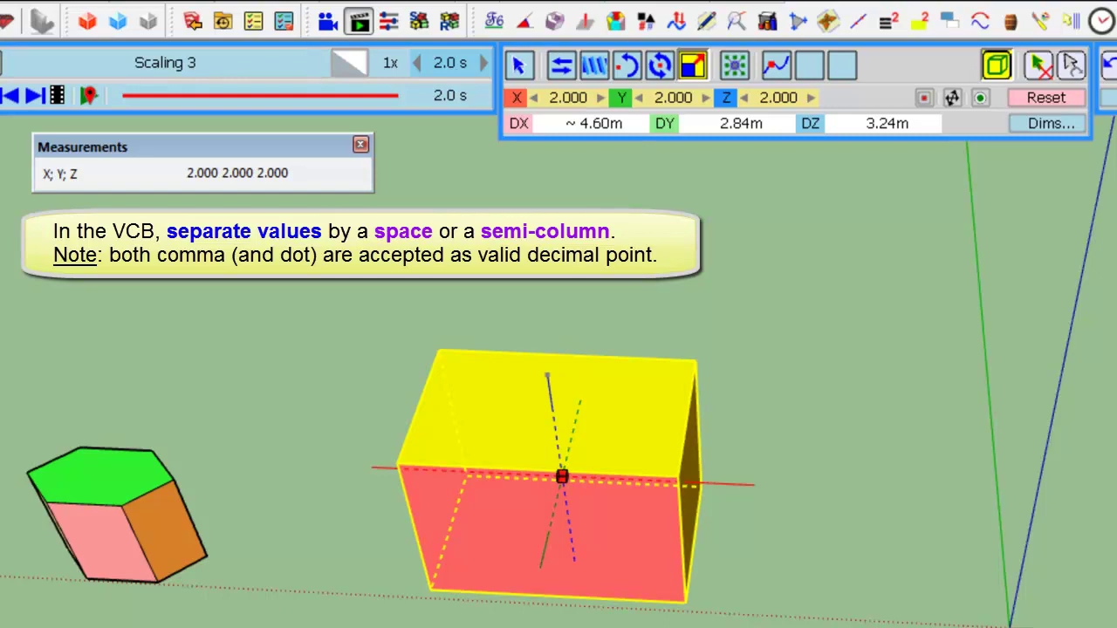
{"action": "type", "text": "3"}
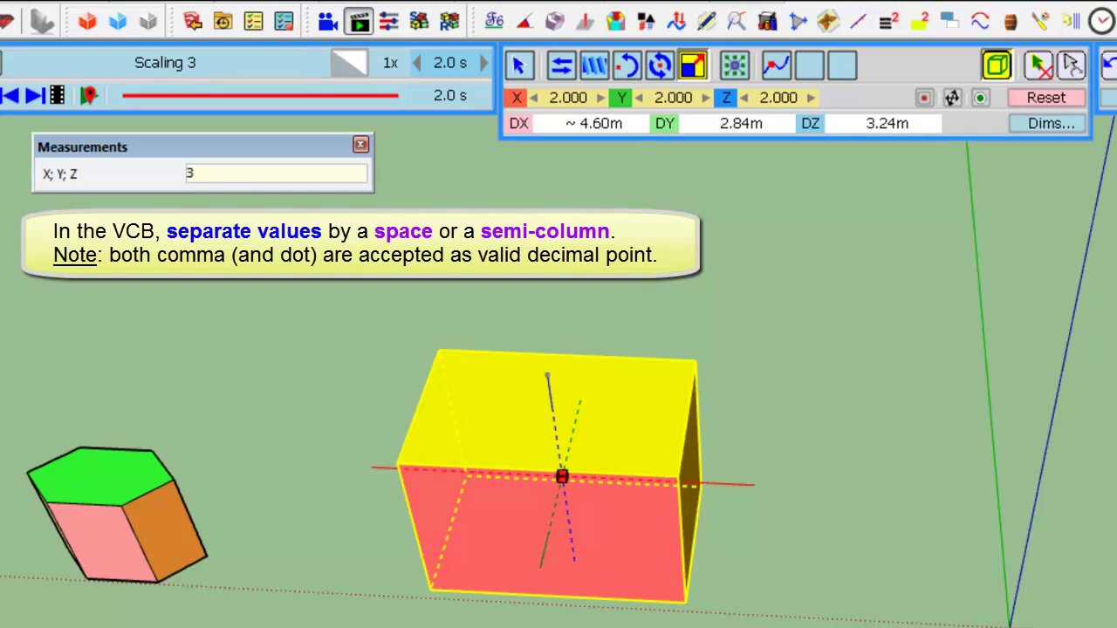
{"action": "key", "text": "Return"}
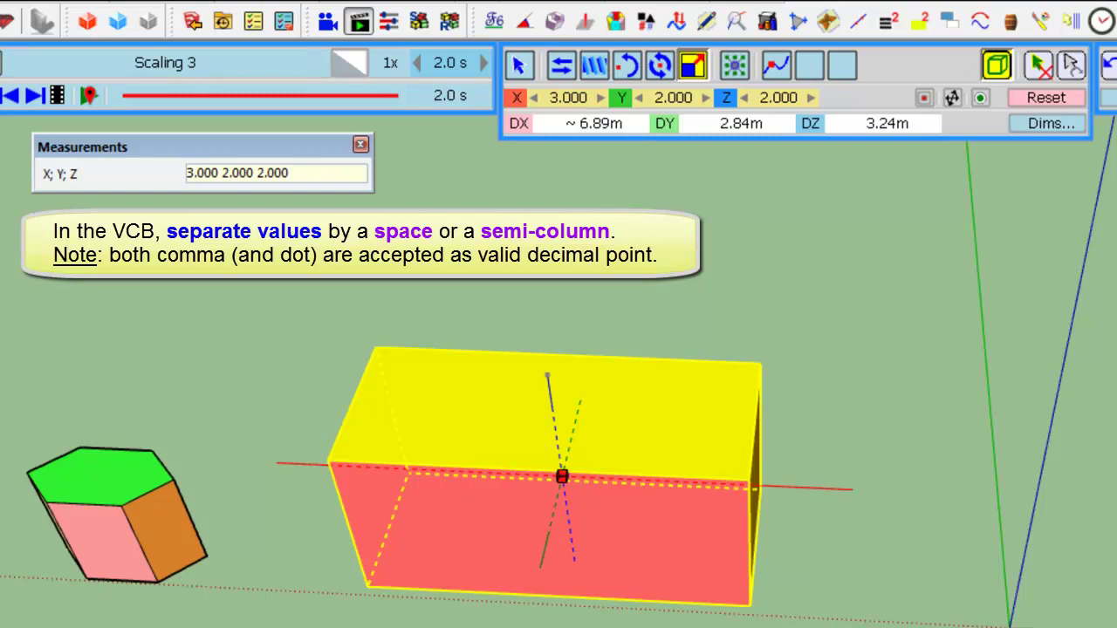
{"action": "type", "text": "3"}
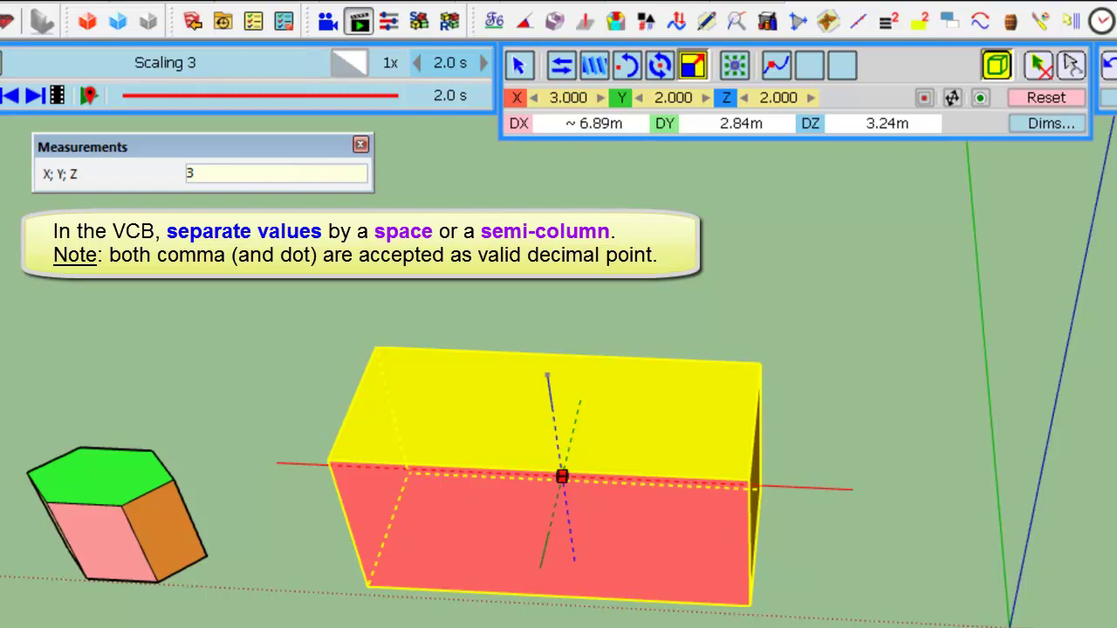
{"action": "type", "text": ".000 1.5"}
{"action": "key", "text": "Return"}
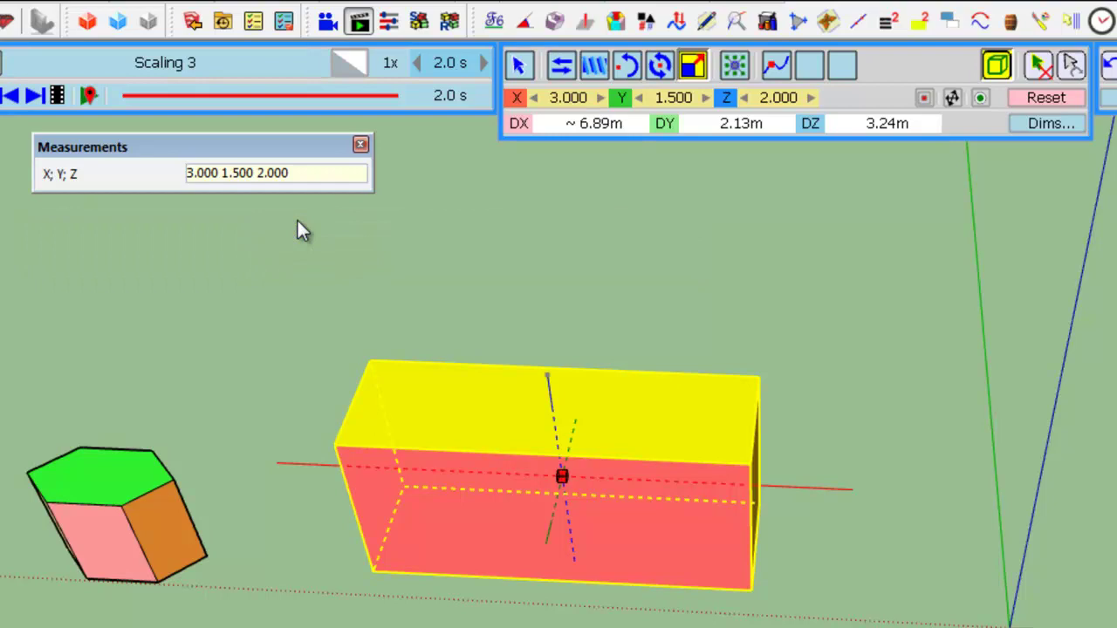
{"action": "type", "text": ";"}
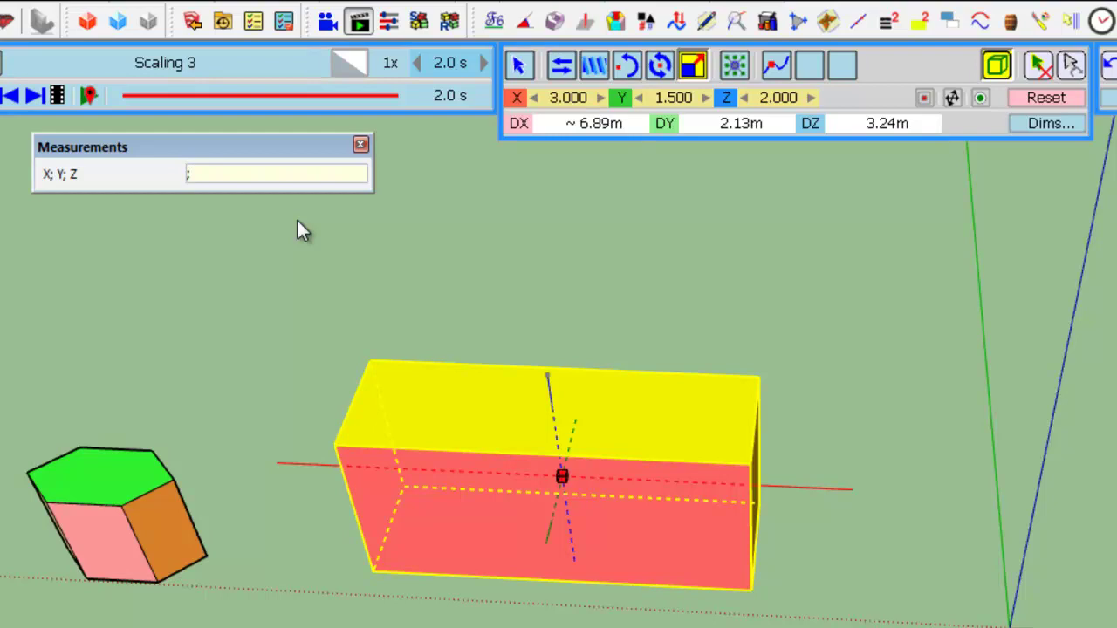
{"action": "type", "text": ";4.5"}
{"action": "key", "text": "Return"}
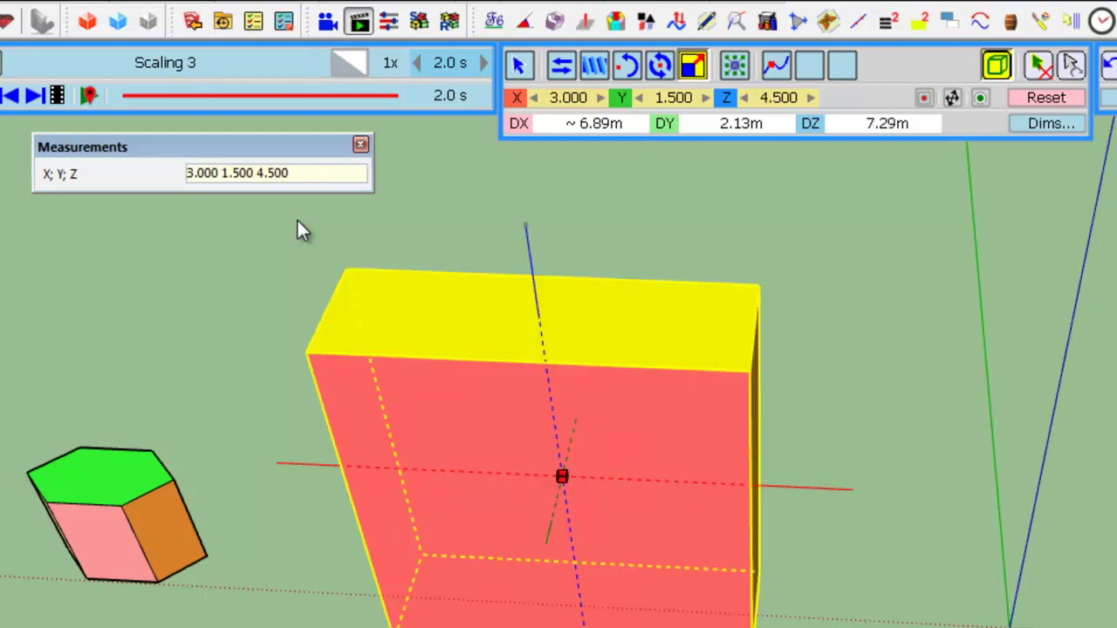
- Set the box's X dimension to 4 m and its Y dimension to 3.5 m, giving 4.00 × 3.50 × 7.29 m
{"action": "left_click", "coordinate": [611, 125]}
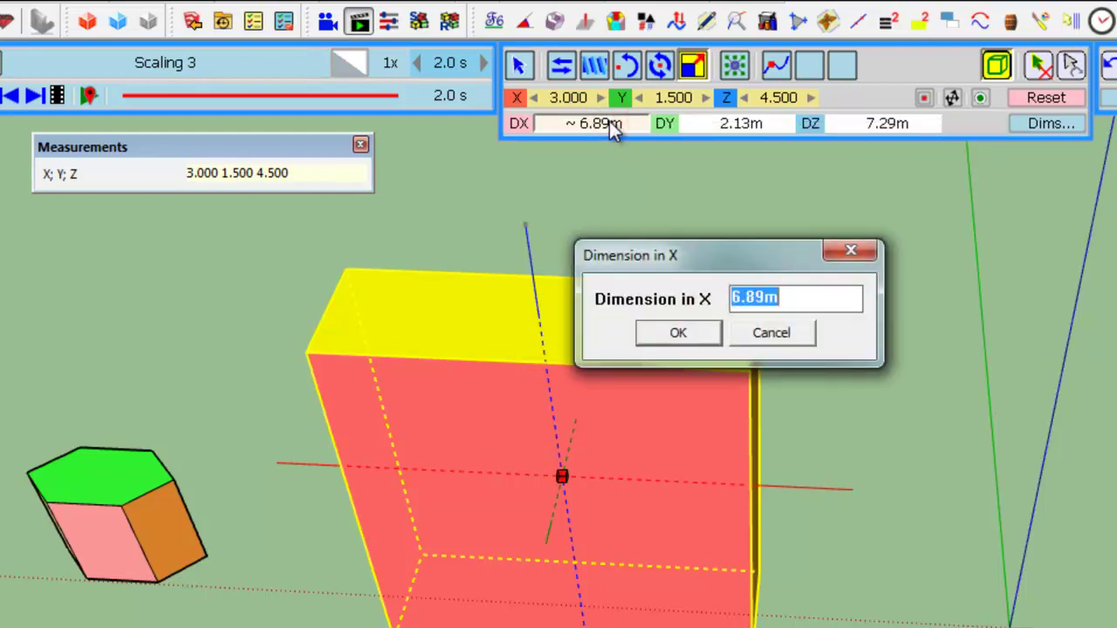
{"action": "type", "text": "4"}
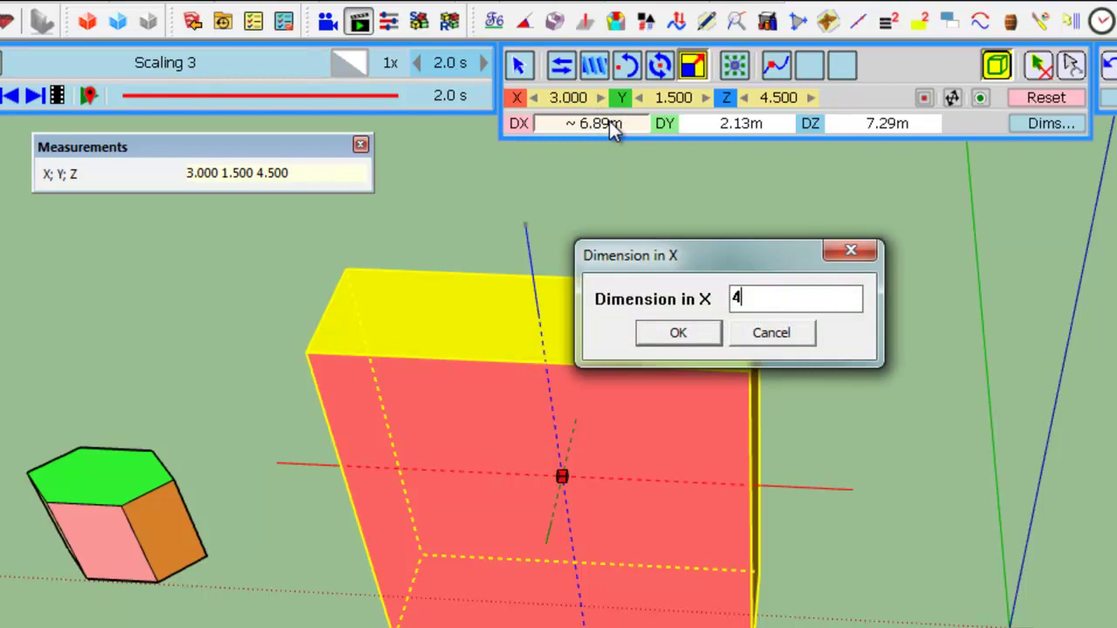
{"action": "key", "text": "Return"}
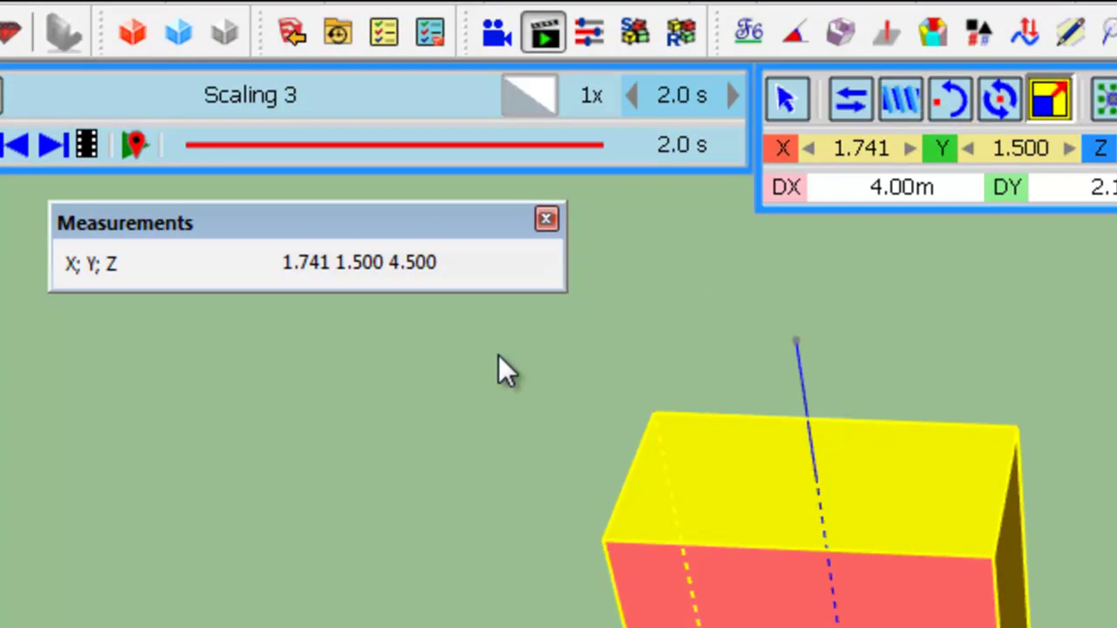
{"action": "type", "text": ";"}
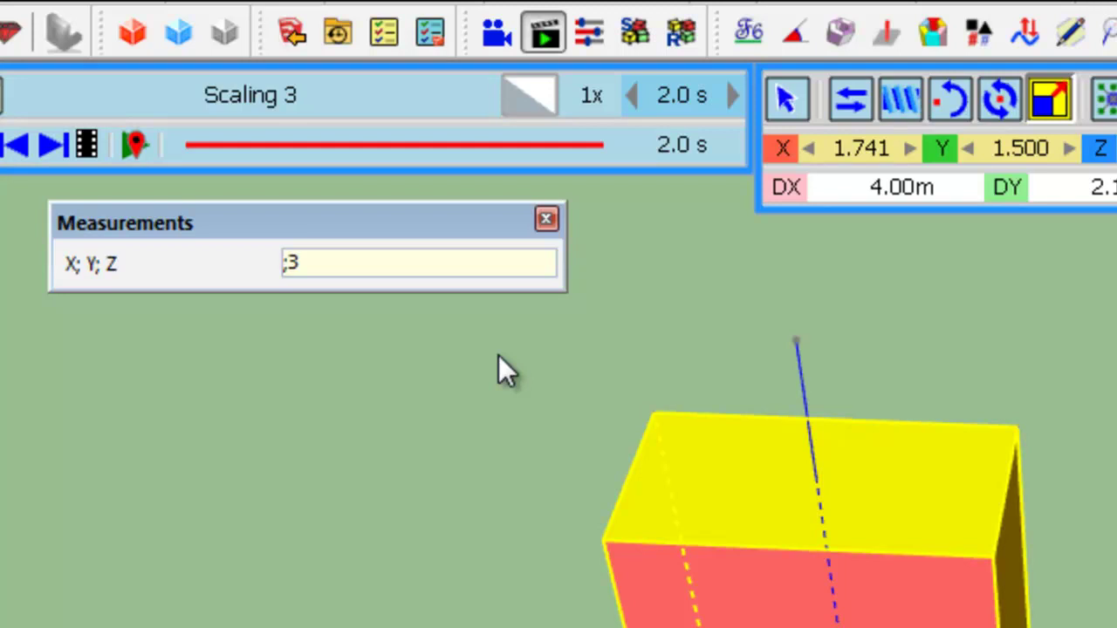
{"action": "type", "text": "3.5m"}
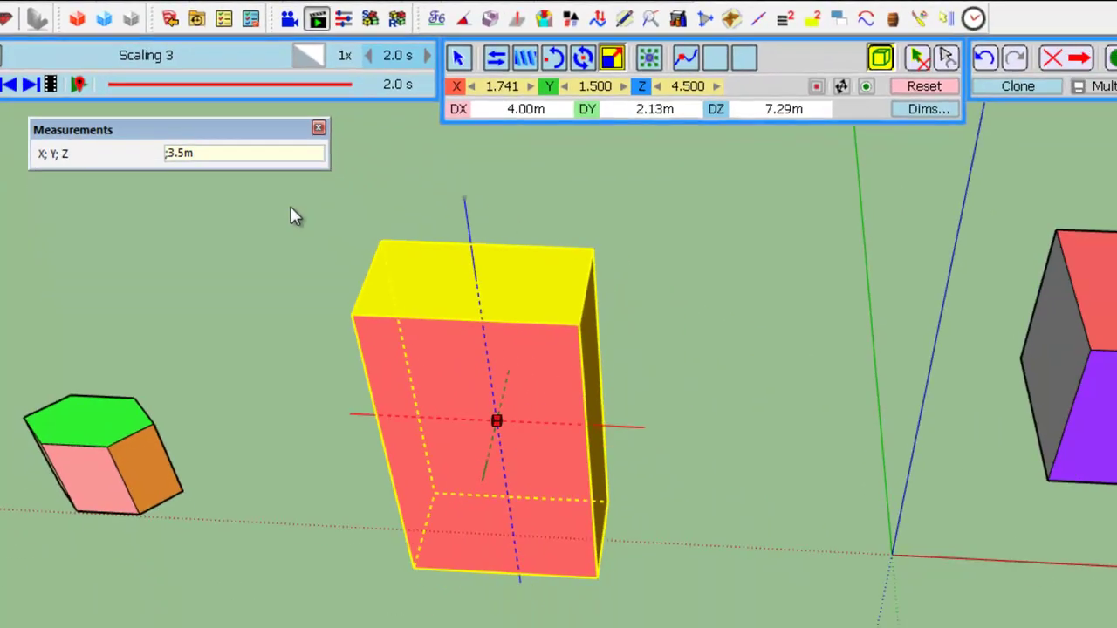
{"action": "key", "text": "Return"}
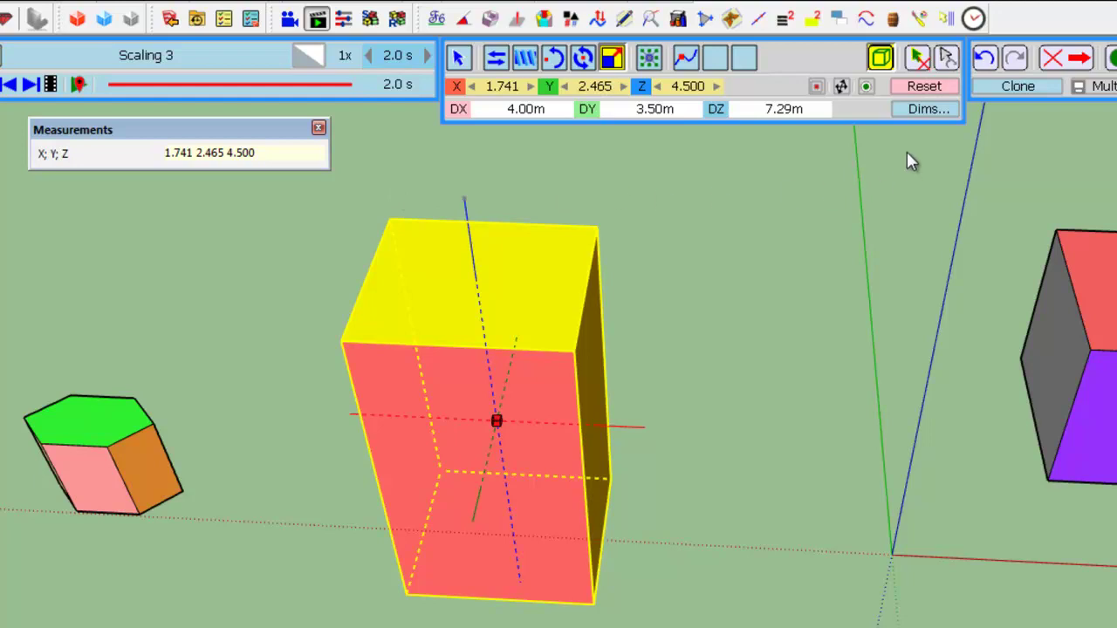
- Check the Dims dialog, cancel it, and reset the box to its original scale
{"action": "left_click", "coordinate": [926, 110]}
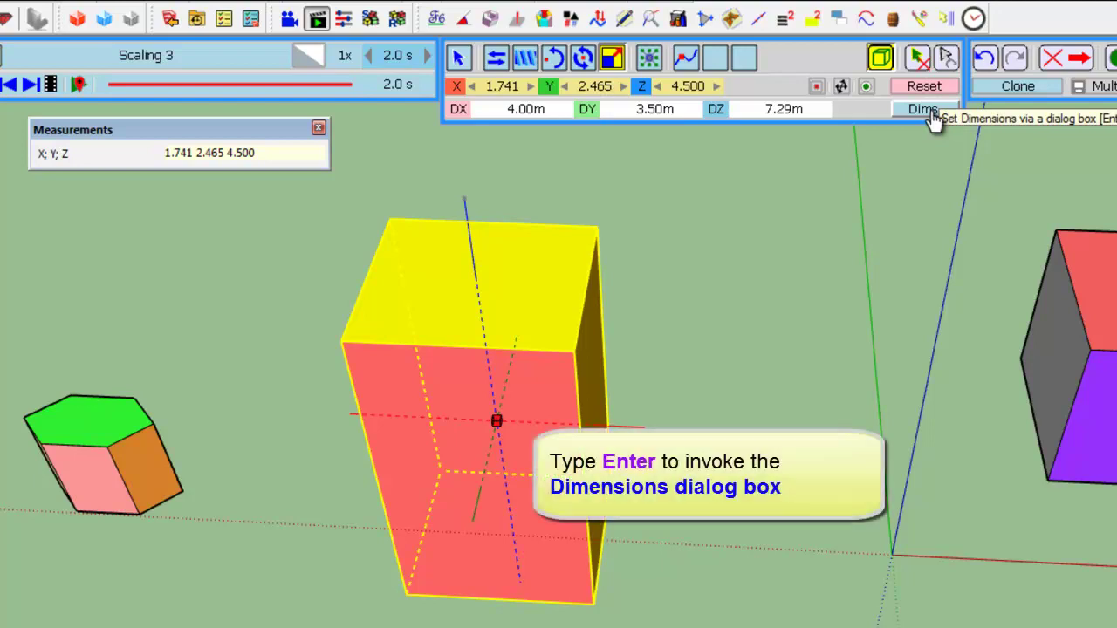
{"action": "key", "text": "Return"}
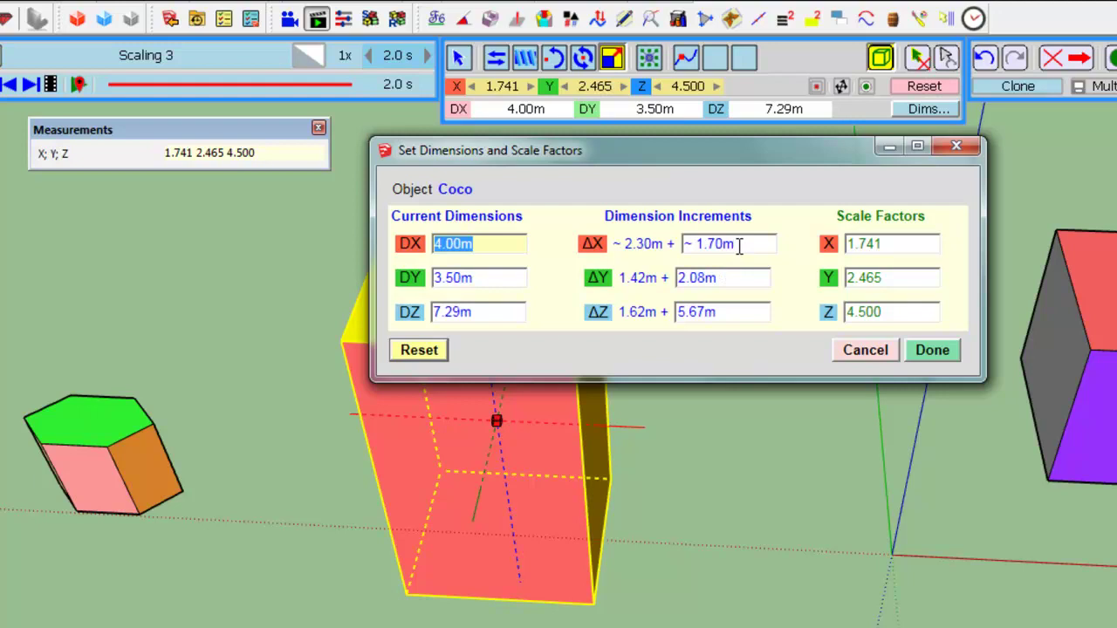
{"action": "left_click_drag", "start_coordinate": [739, 245], "coordinate": [695, 244]}
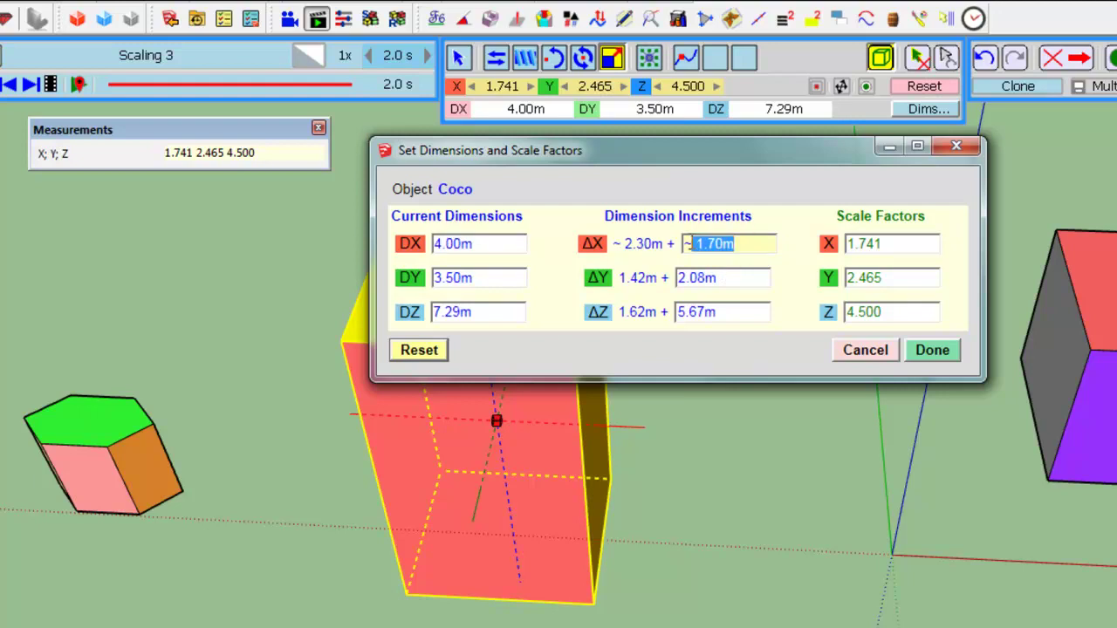
{"action": "left_click", "coordinate": [876, 354]}
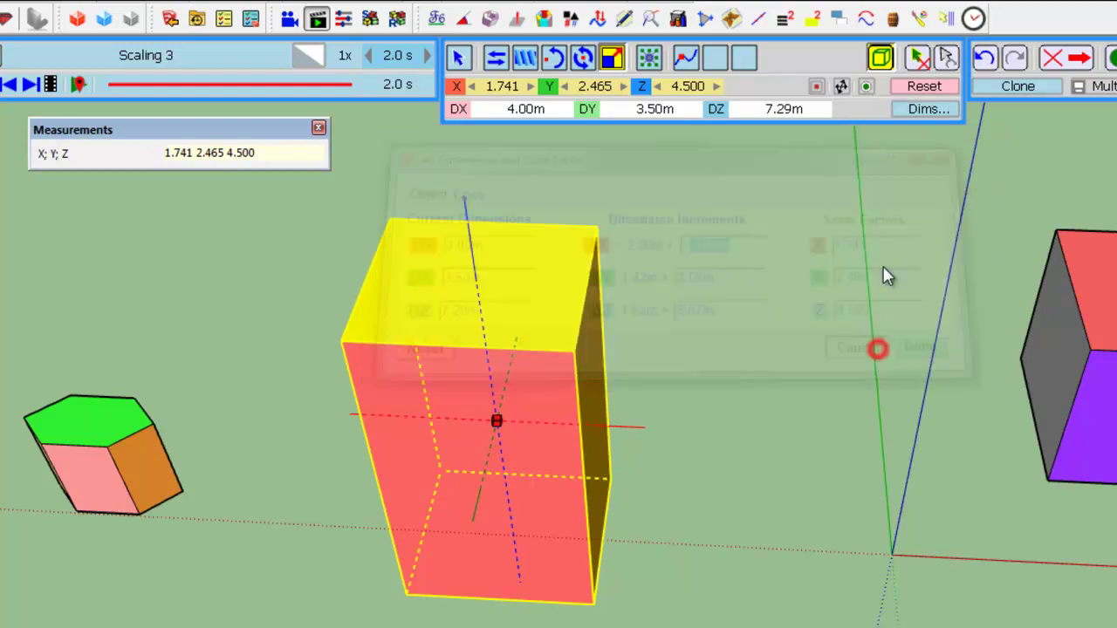
{"action": "left_click", "coordinate": [925, 87]}
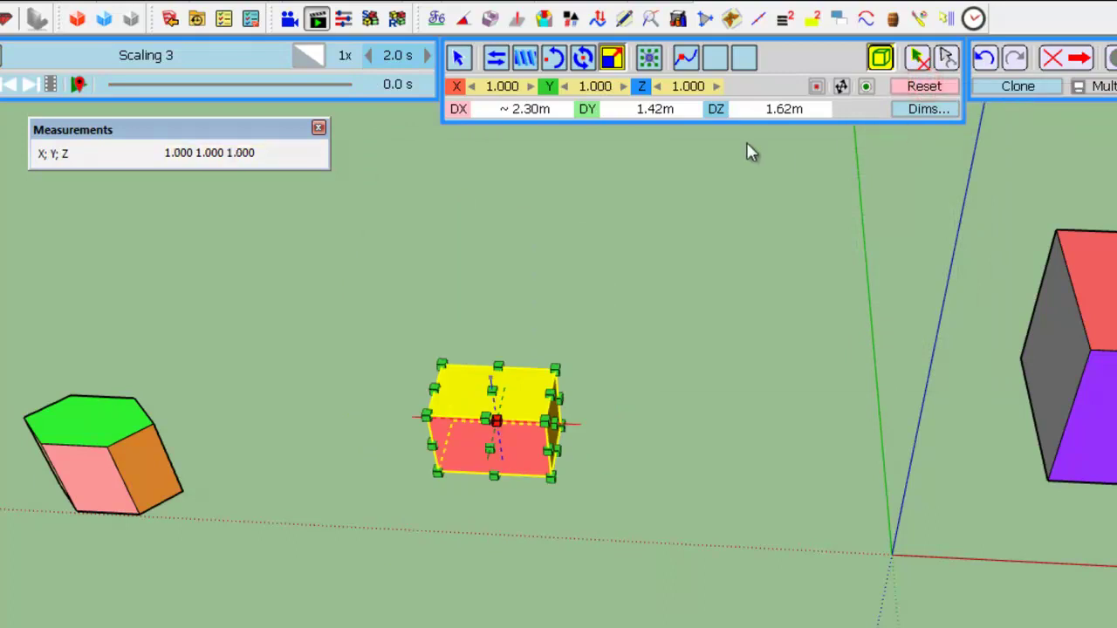
- Add a 2 m X increment in Set Dimensions, stretching the box to about 4.30 m long
{"action": "left_click", "coordinate": [925, 110]}
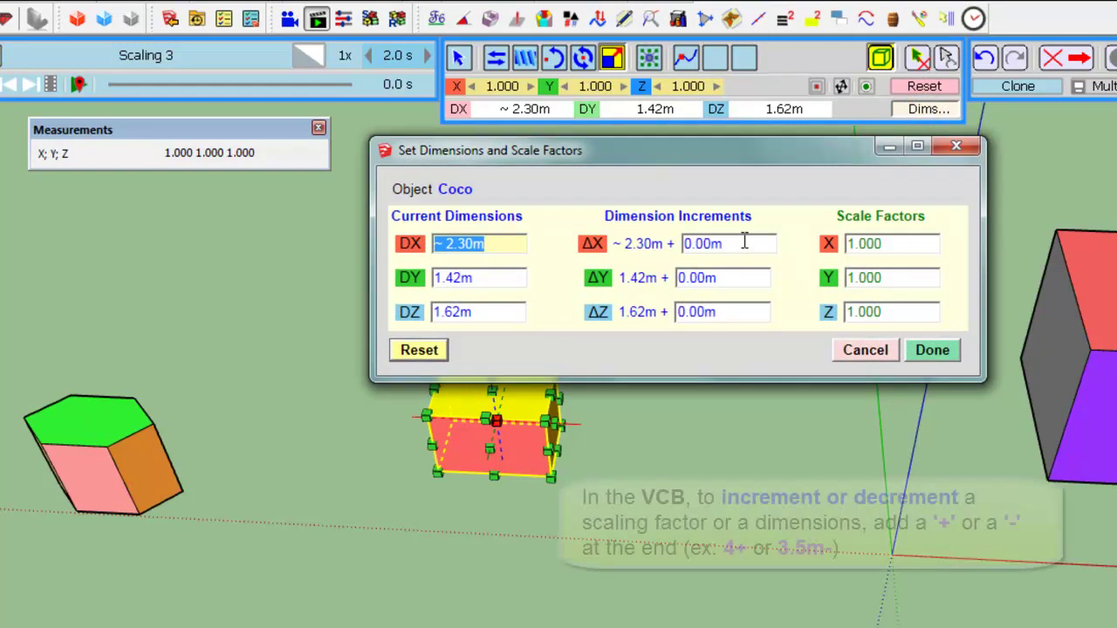
{"action": "left_click", "coordinate": [745, 244]}
{"action": "type", "text": "2"}
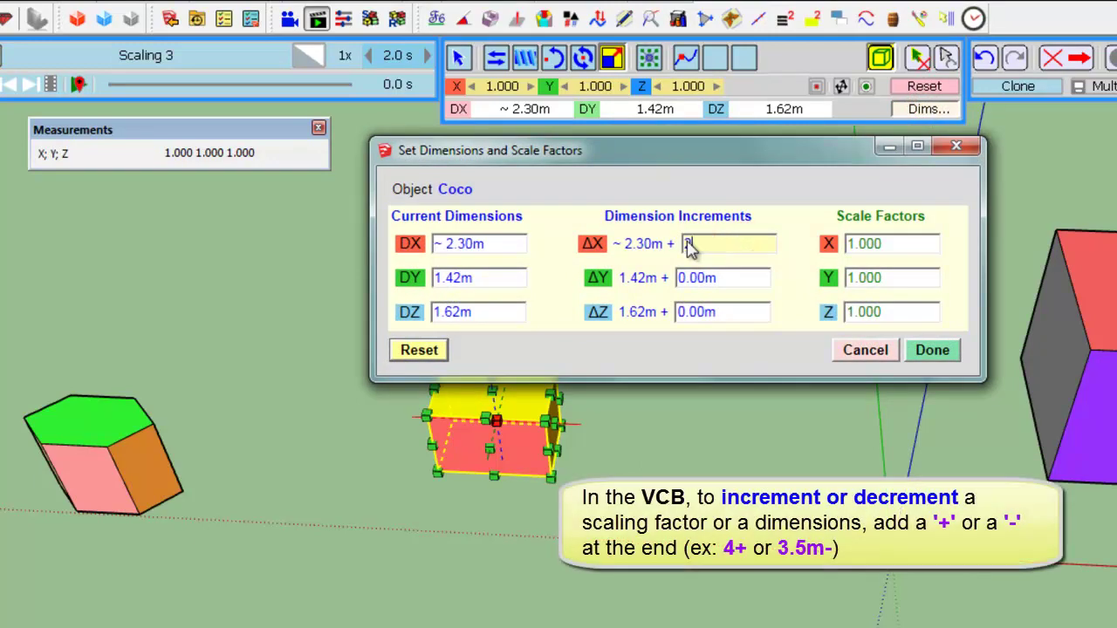
{"action": "key", "text": "Return"}
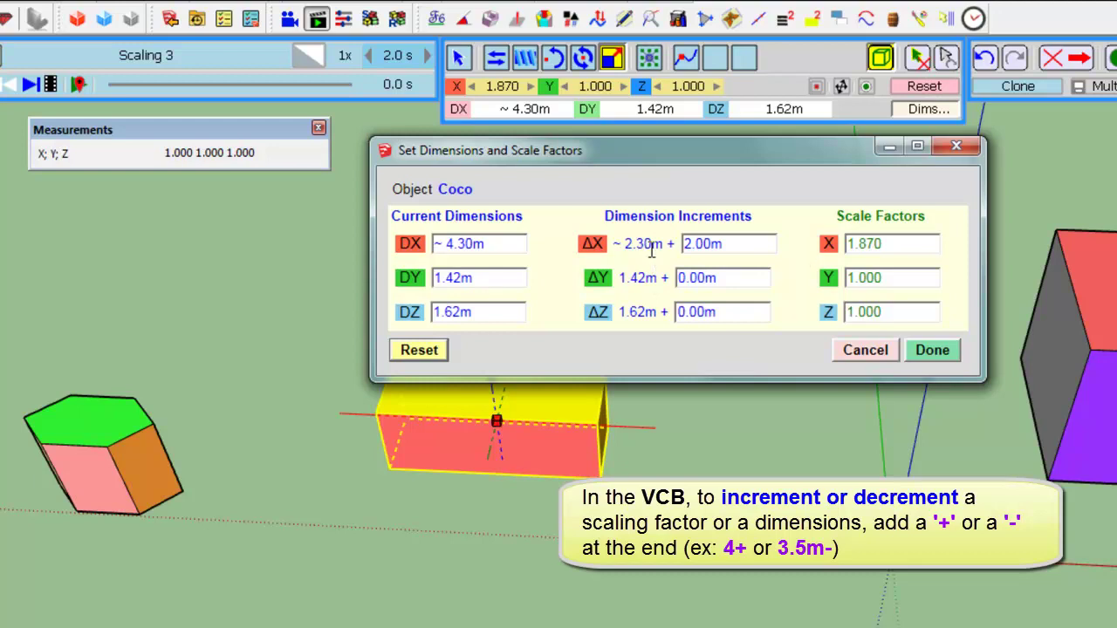
{"action": "left_click", "coordinate": [941, 352]}
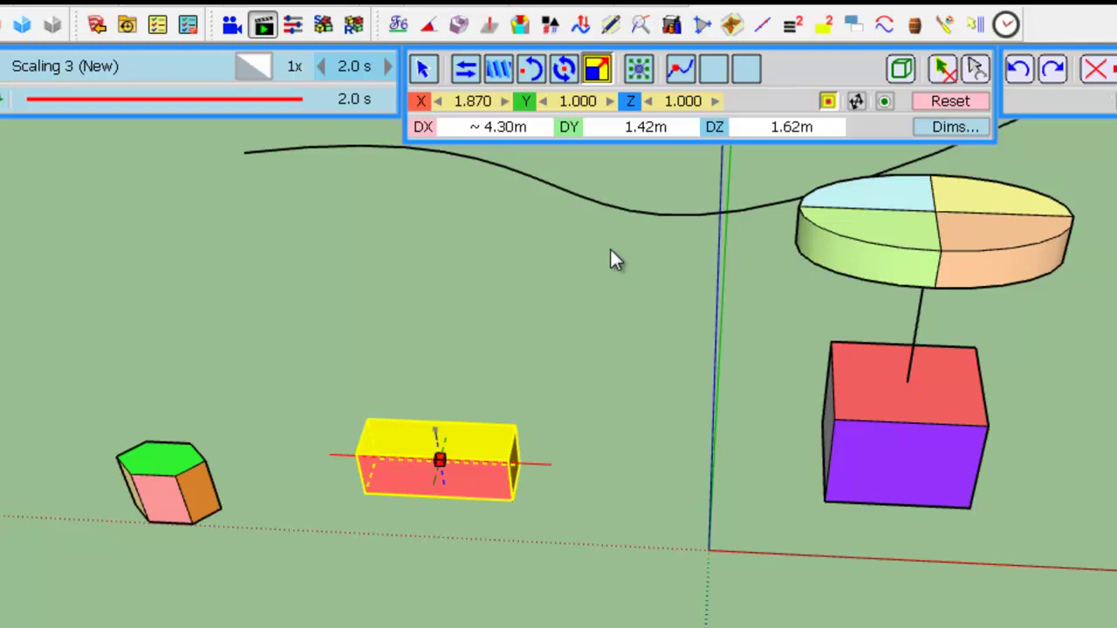
- Reset the box's scale, then flatten it to zero height and orbit the view
{"action": "left_click", "coordinate": [965, 106]}
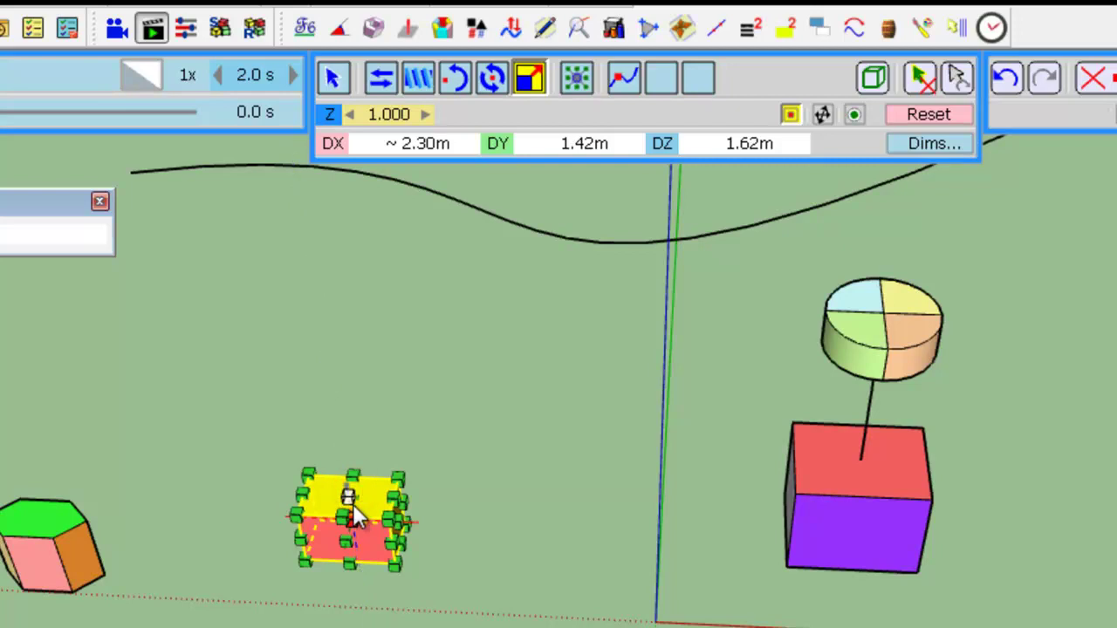
{"action": "left_click_drag", "start_coordinate": [349, 495], "coordinate": [353, 473]}
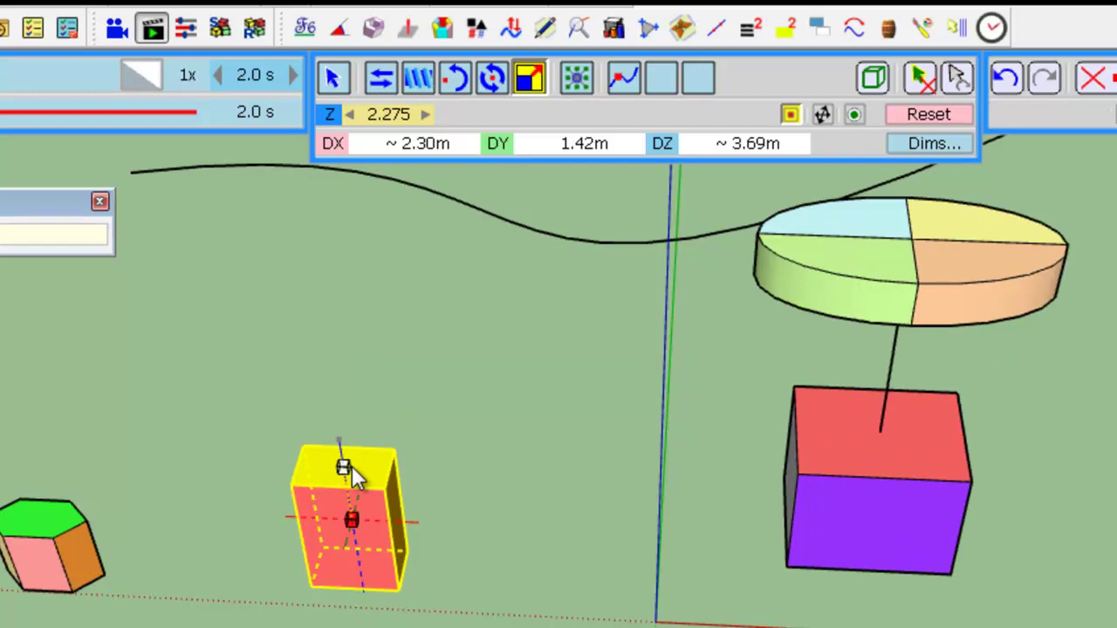
{"action": "left_click", "coordinate": [352, 466]}
{"action": "scroll", "coordinate": [344, 549], "scroll_direction": "up", "scroll_amount": 5}
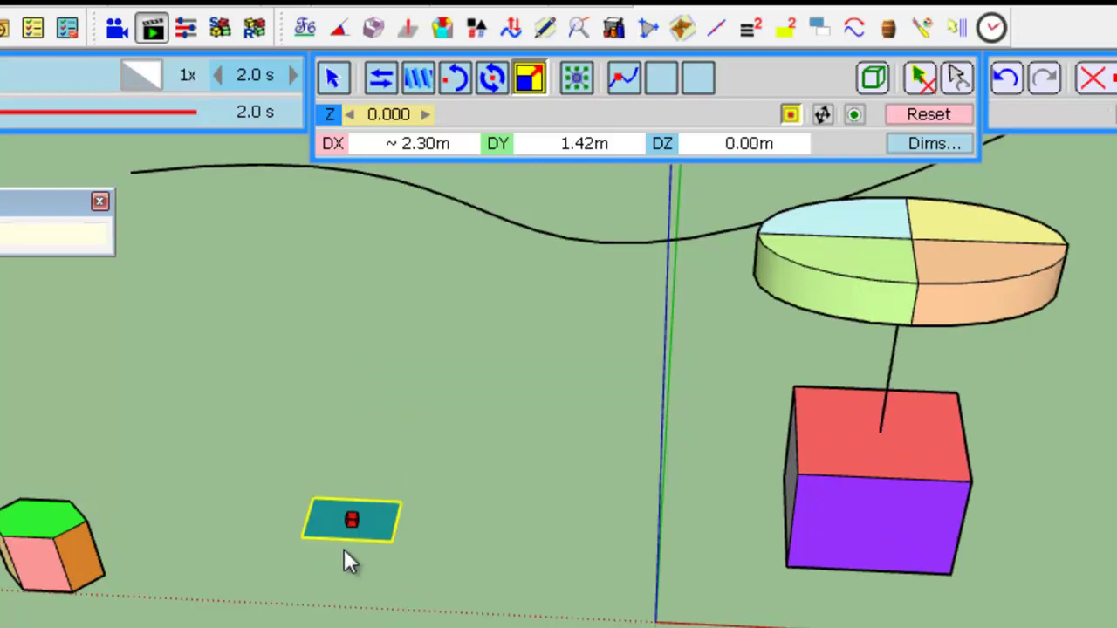
{"action": "middle_click_drag", "start_coordinate": [336, 561], "coordinate": [340, 493]}
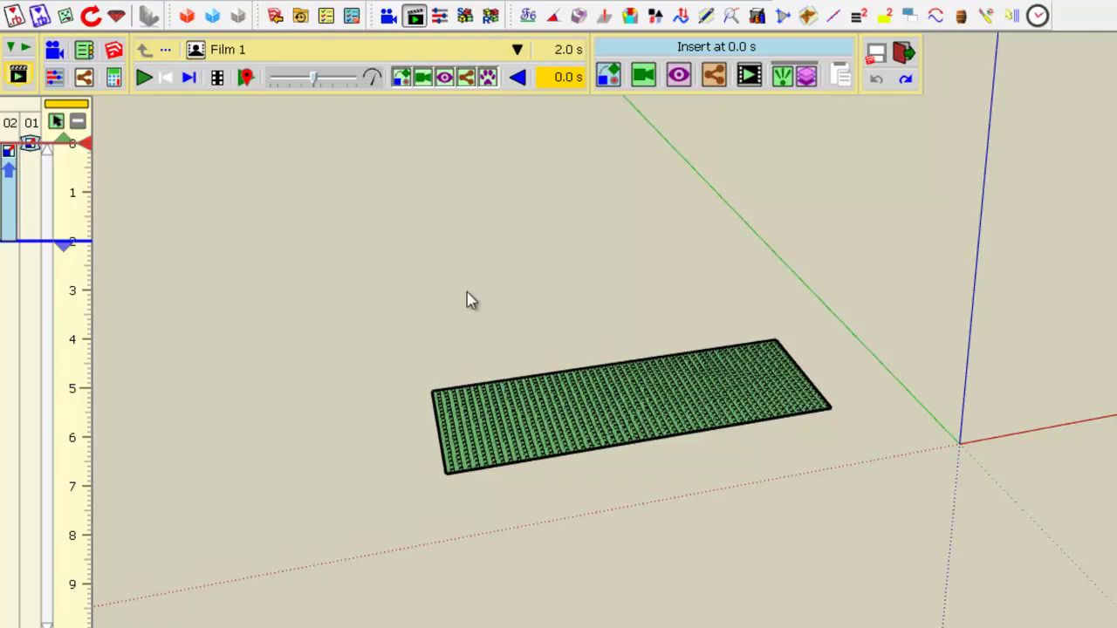
- Play the terrain-rising animation, then remove both scaling elements from Film 1's timeline
{"action": "middle_click_drag", "start_coordinate": [673, 451], "coordinate": [658, 473]}
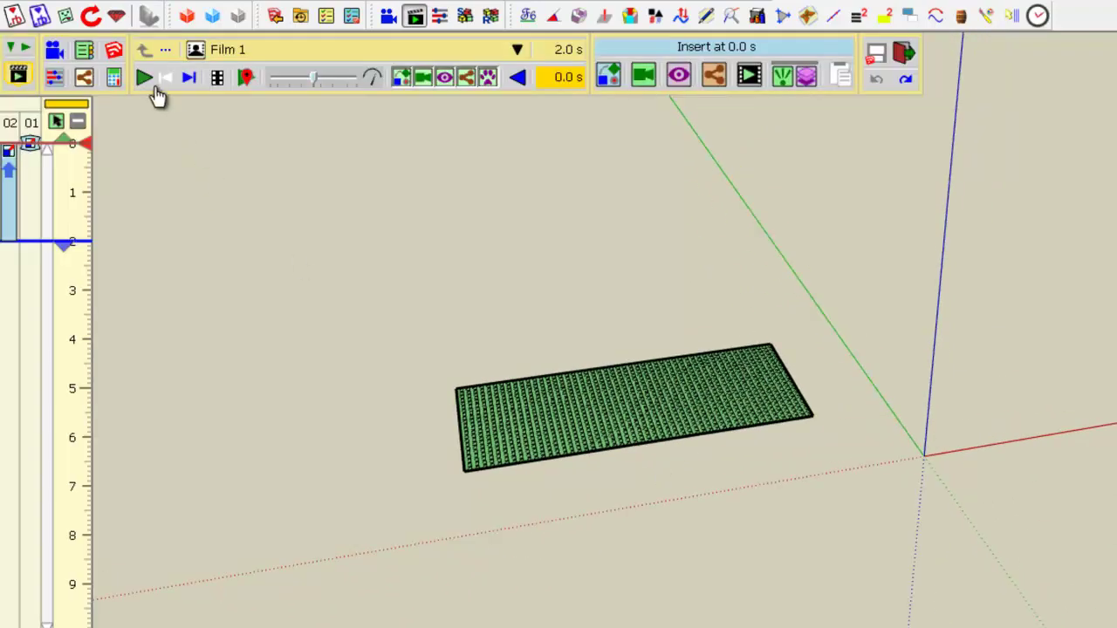
{"action": "left_click", "coordinate": [147, 80]}
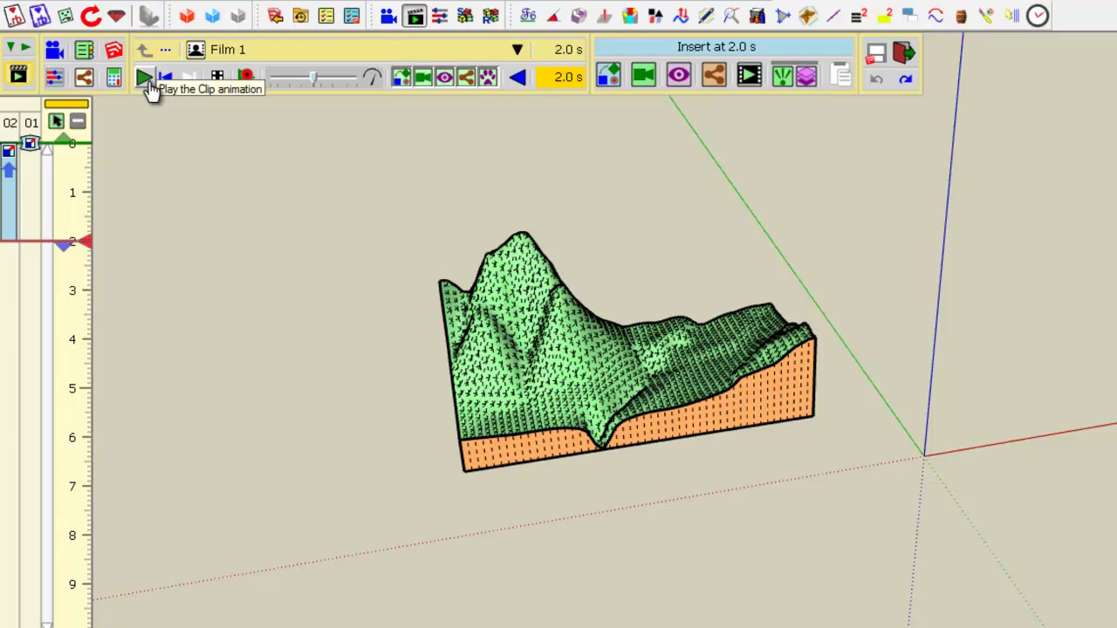
{"action": "mouse_move", "coordinate": [13, 201]}
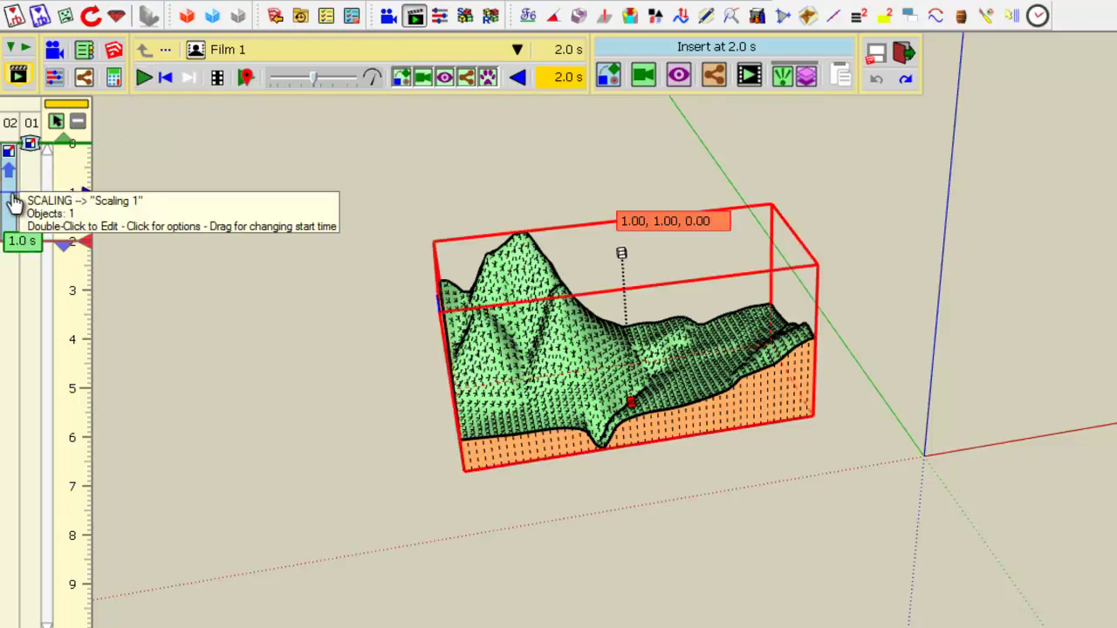
{"action": "left_click", "coordinate": [13, 201]}
{"action": "left_click", "coordinate": [110, 148]}
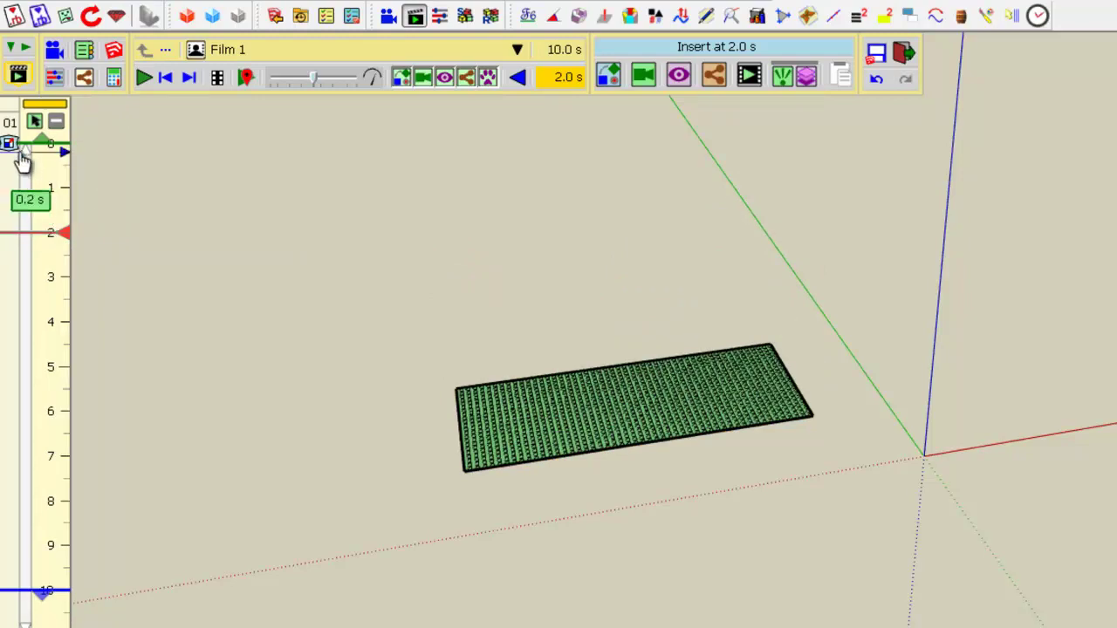
{"action": "left_click", "coordinate": [10, 145]}
{"action": "left_click", "coordinate": [94, 153]}
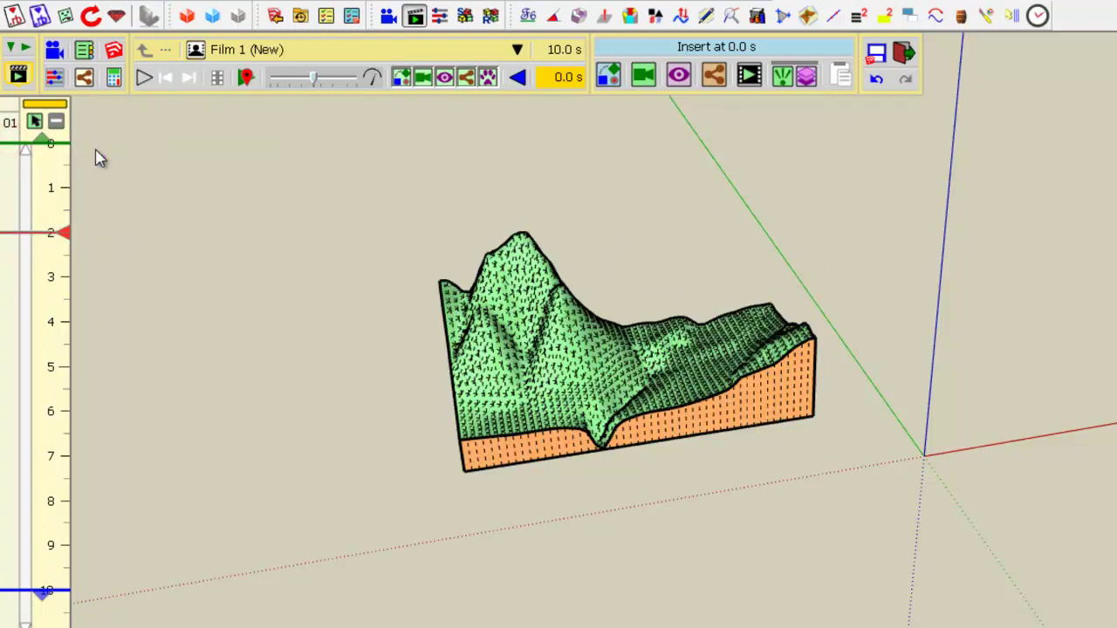
- Add a new movement on the terrain group with Z scale 0, named Scaling 2
{"action": "left_click", "coordinate": [609, 76]}
{"action": "left_click", "coordinate": [674, 335]}
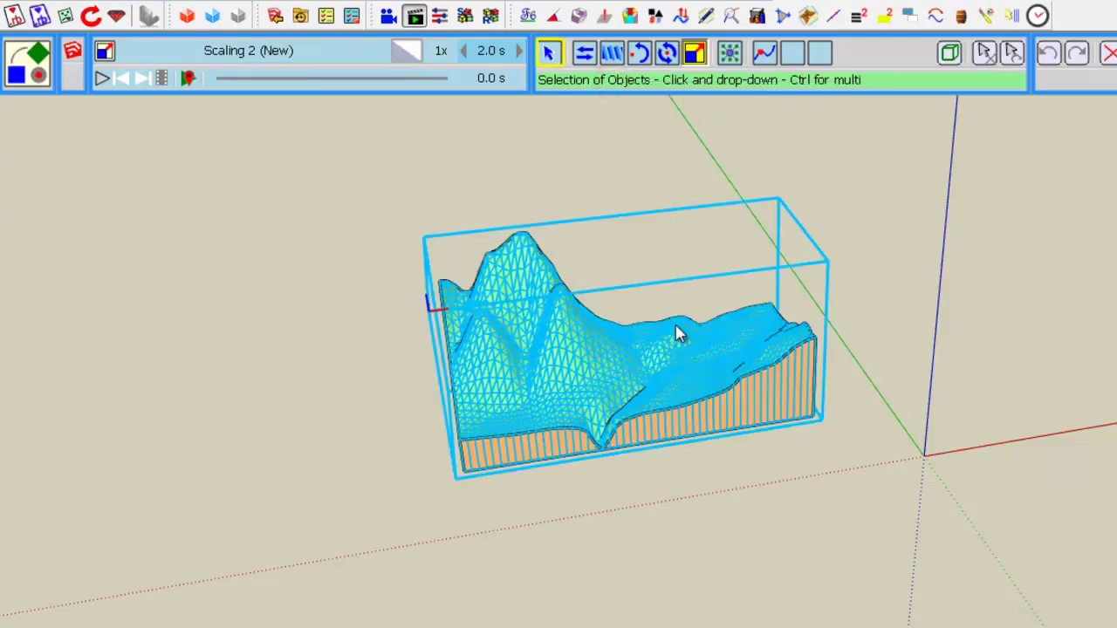
{"action": "left_click", "coordinate": [672, 342]}
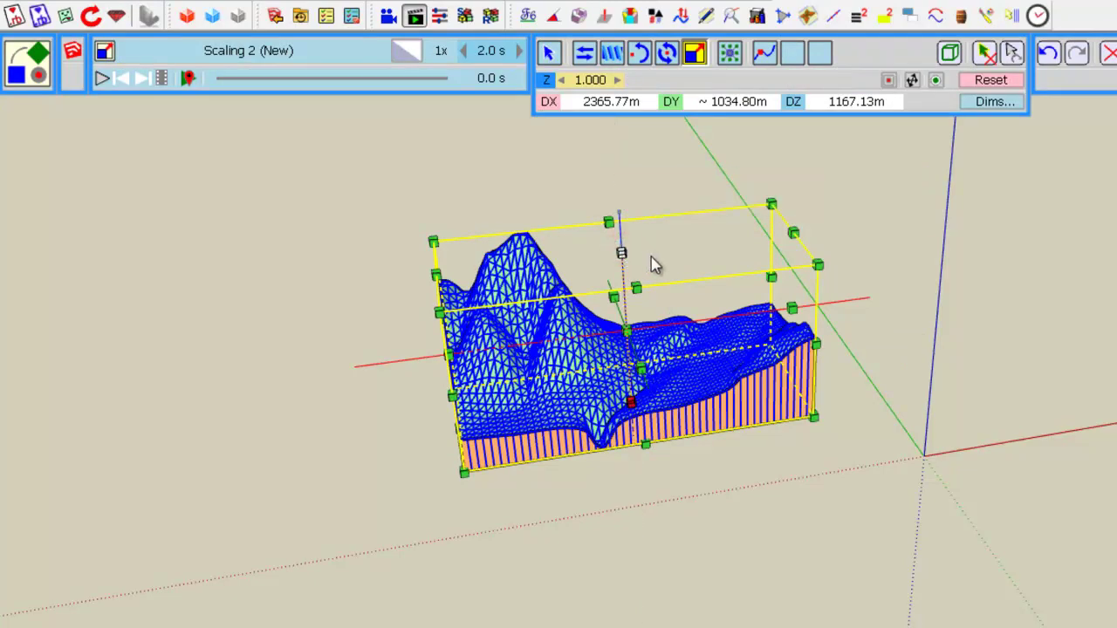
{"action": "left_click", "coordinate": [601, 83]}
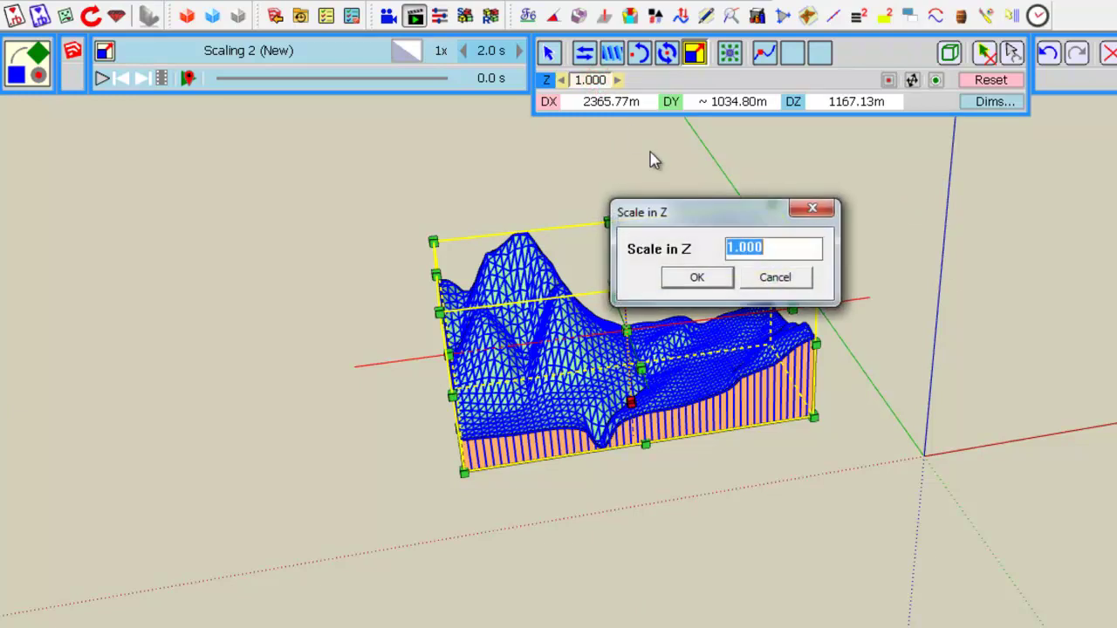
{"action": "type", "text": "0"}
{"action": "key", "text": "Return"}
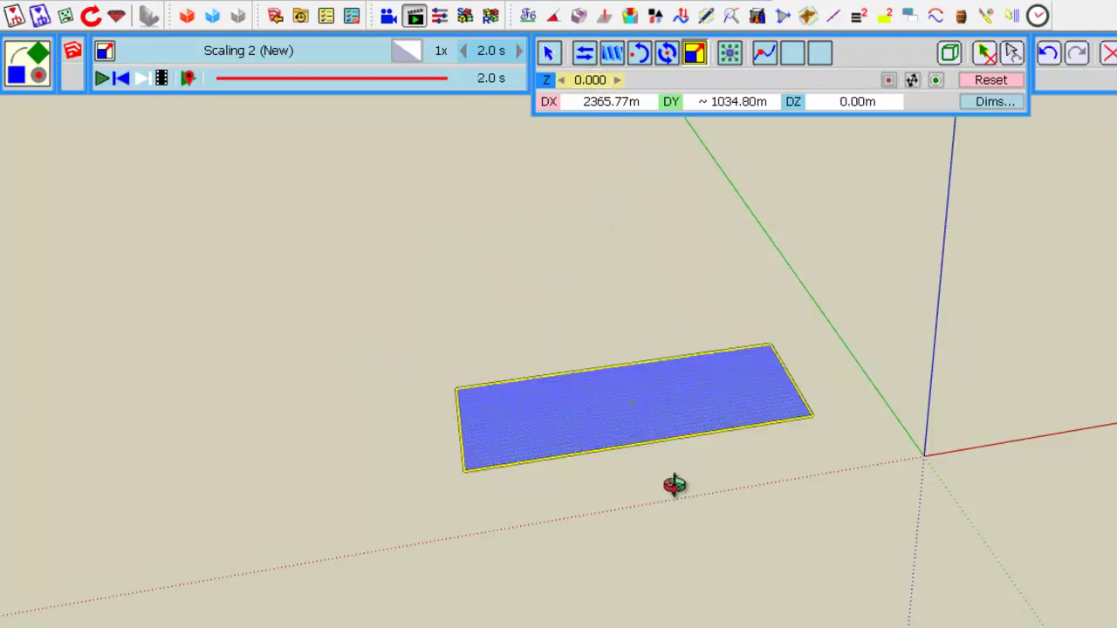
{"action": "middle_click_drag", "start_coordinate": [673, 486], "coordinate": [650, 428]}
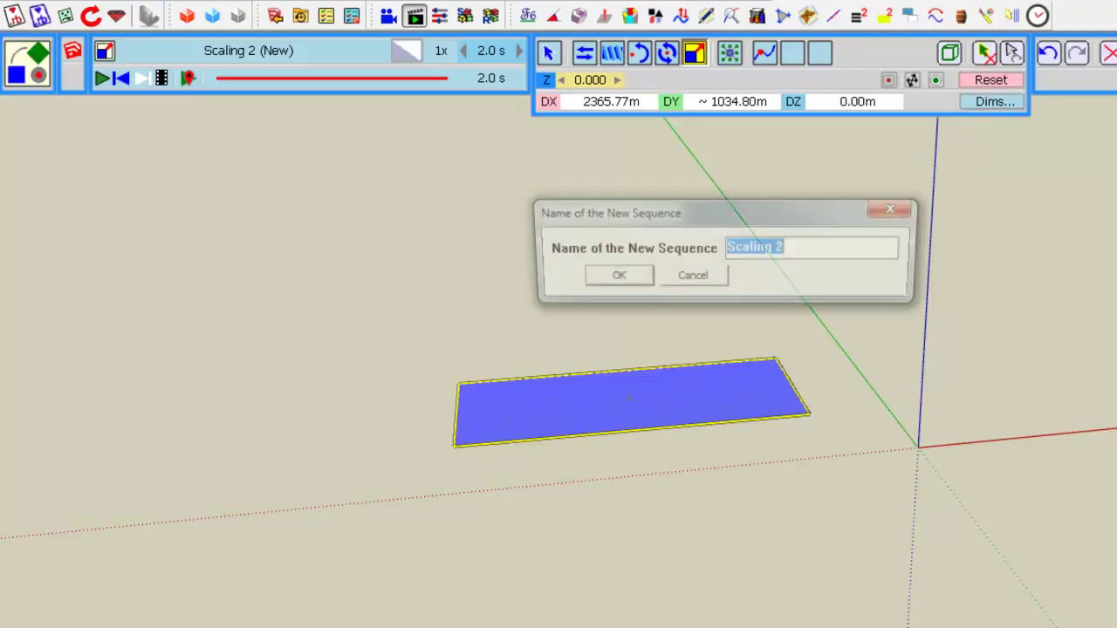
{"action": "left_click", "coordinate": [614, 278]}
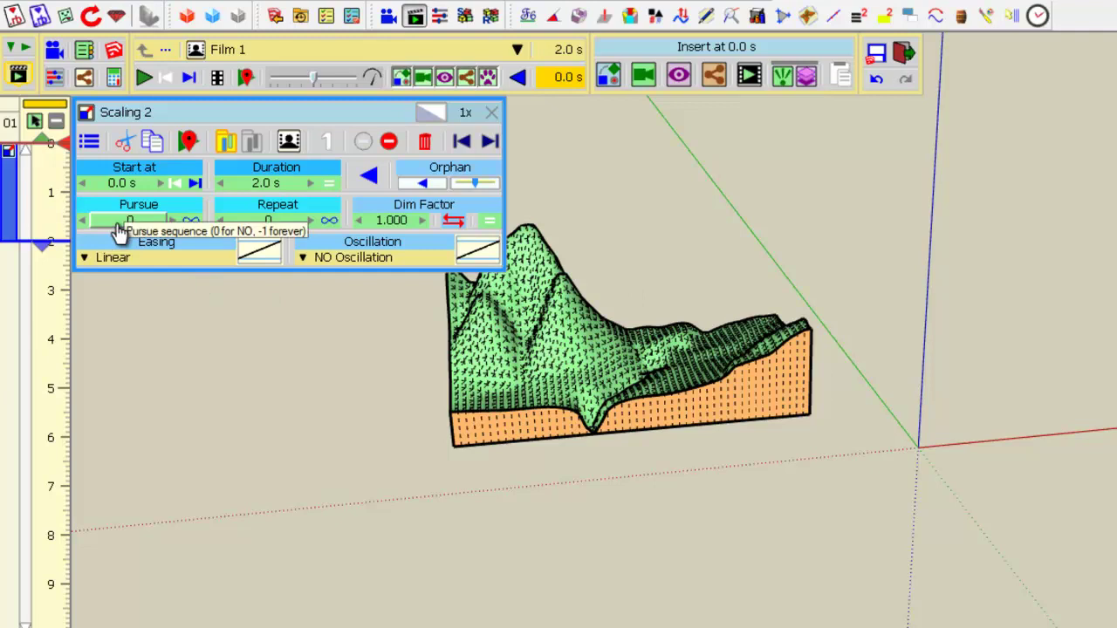
- Set the Scaling 2 movement's duration to 0 seconds
{"action": "left_click", "coordinate": [266, 187]}
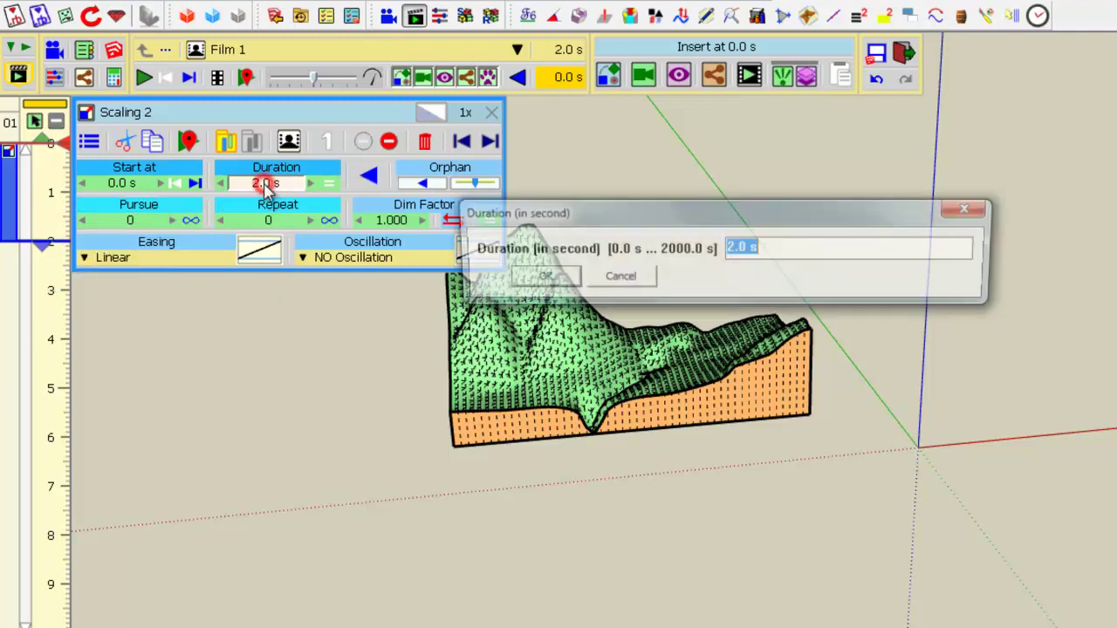
{"action": "type", "text": "0"}
{"action": "key", "text": "Return"}
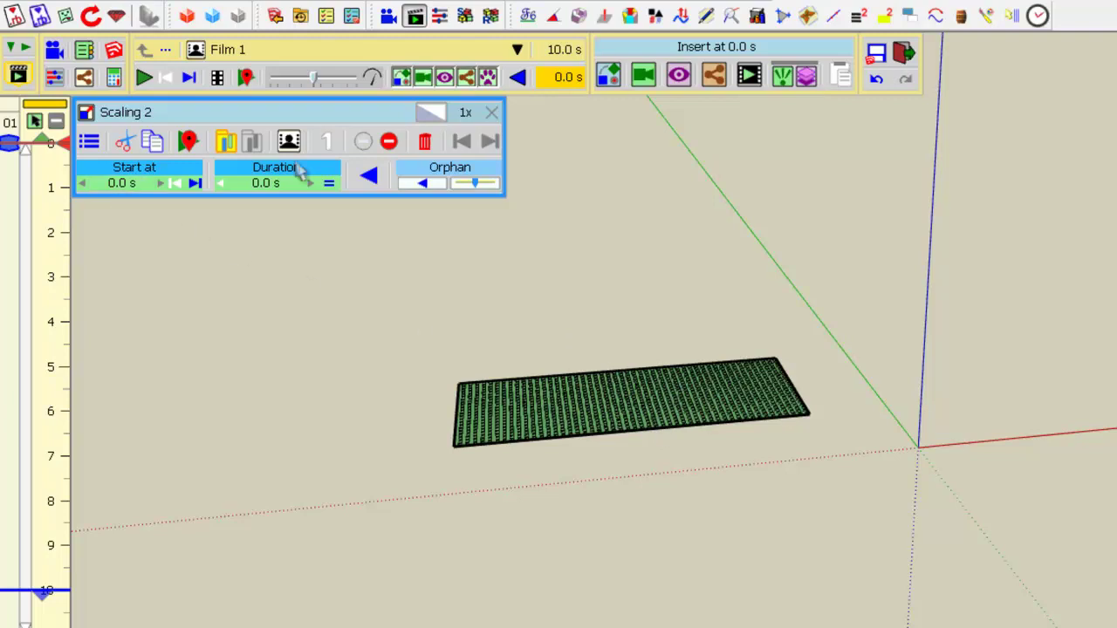
- Insert Scaling 2 into the film again, reverse its sequence, and play the film
{"action": "left_click", "coordinate": [607, 85]}
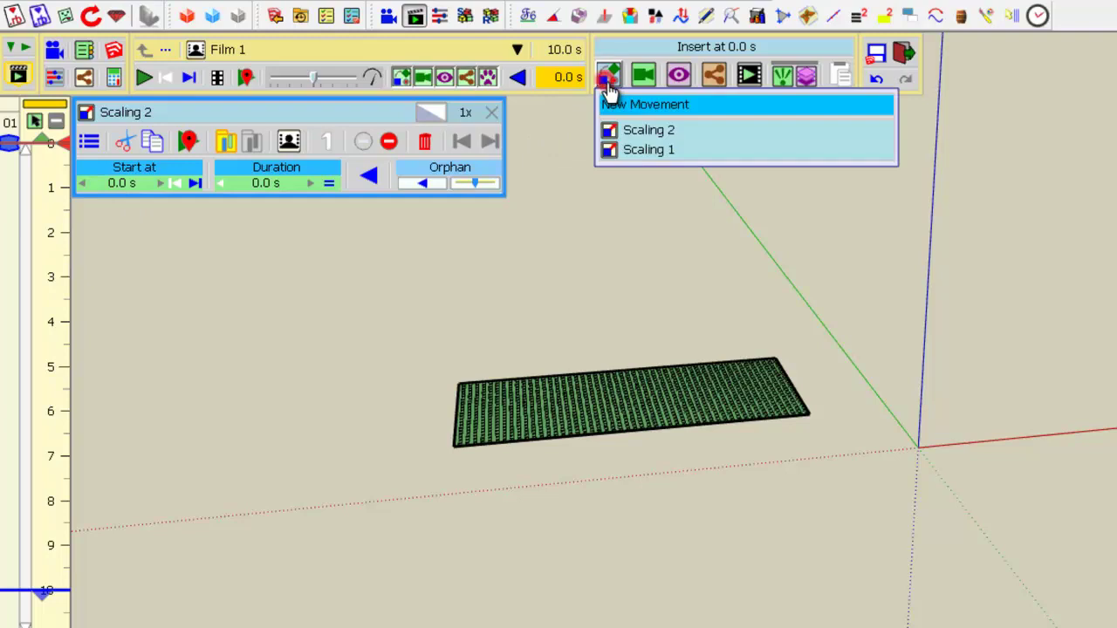
{"action": "left_click", "coordinate": [632, 135]}
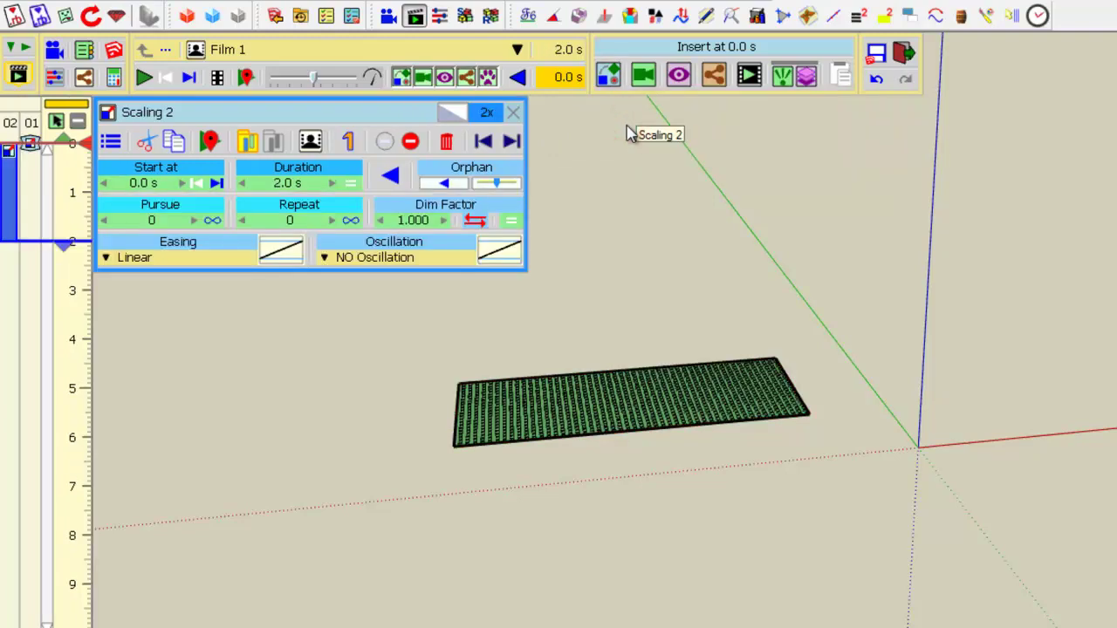
{"action": "left_click", "coordinate": [392, 177]}
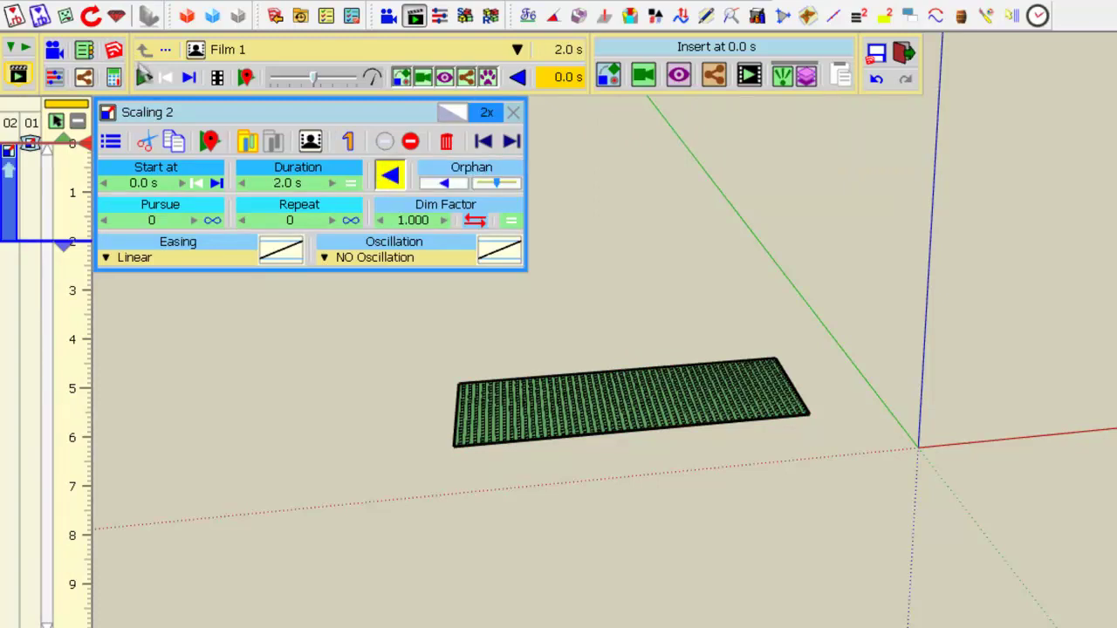
{"action": "left_click", "coordinate": [144, 78]}
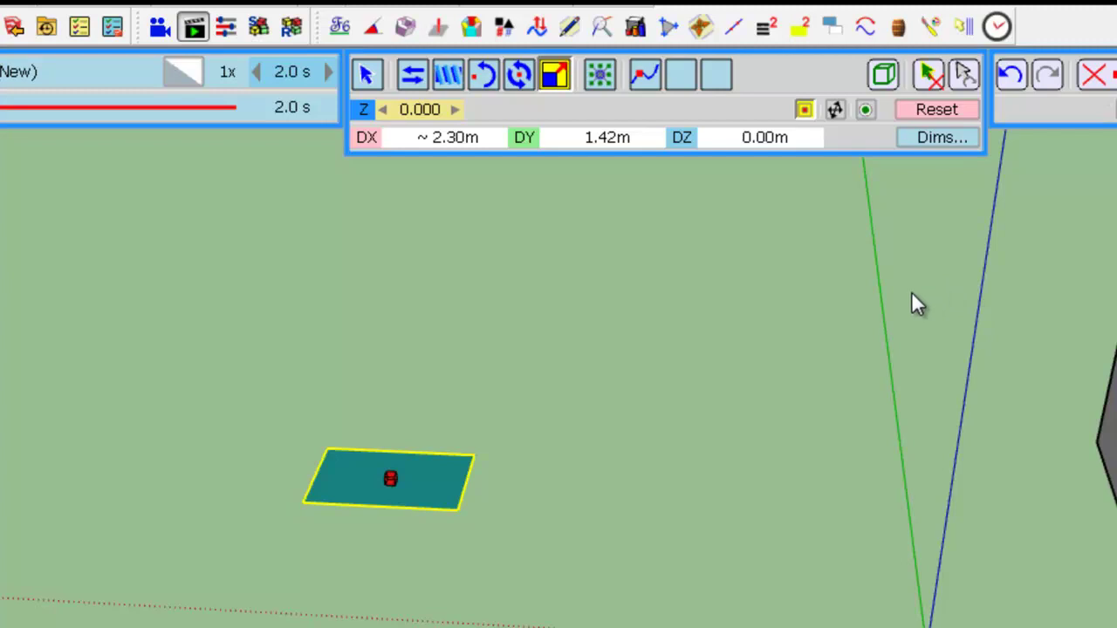
- Reset the box, freeze the corner pivot, and scale it uniformly to 2.000
{"action": "left_click", "coordinate": [949, 108]}
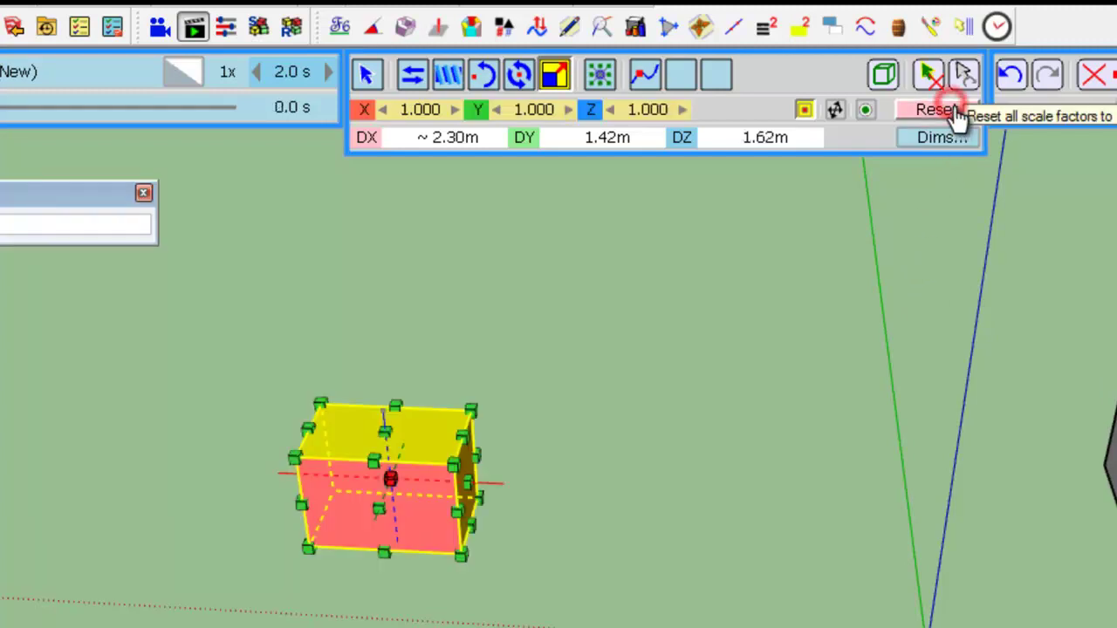
{"action": "double_click", "coordinate": [471, 408]}
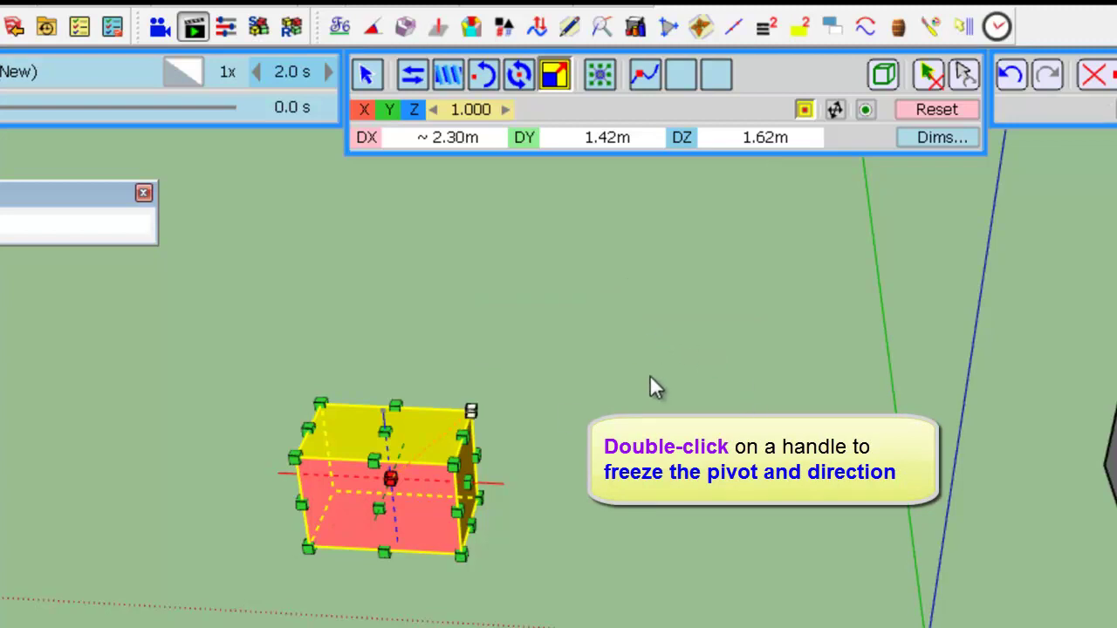
{"action": "left_click", "coordinate": [507, 110]}
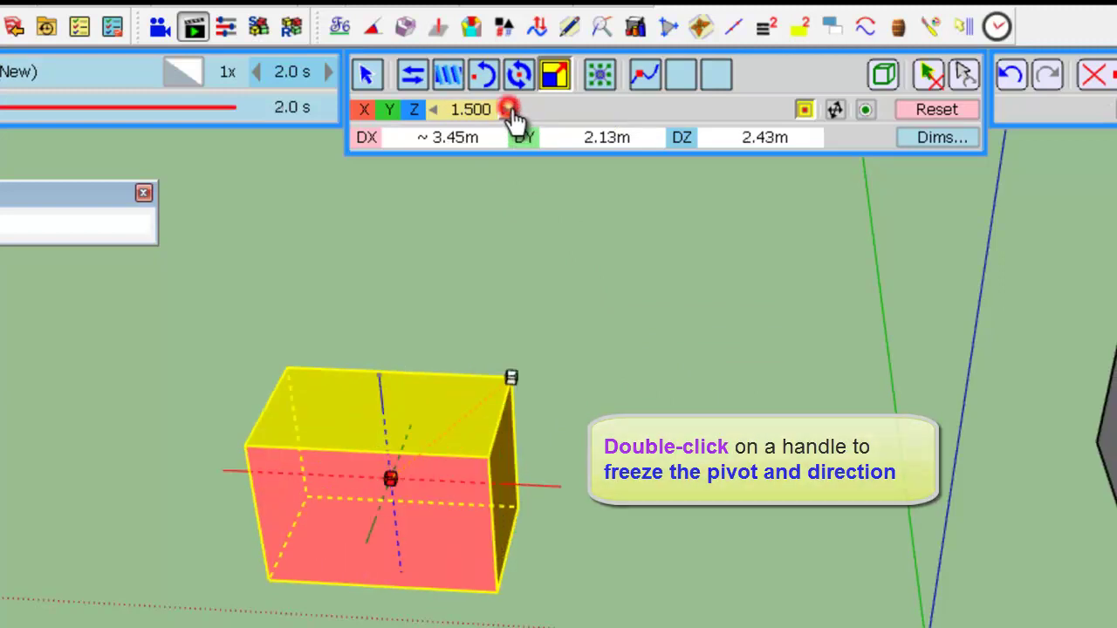
{"action": "left_click", "coordinate": [507, 110]}
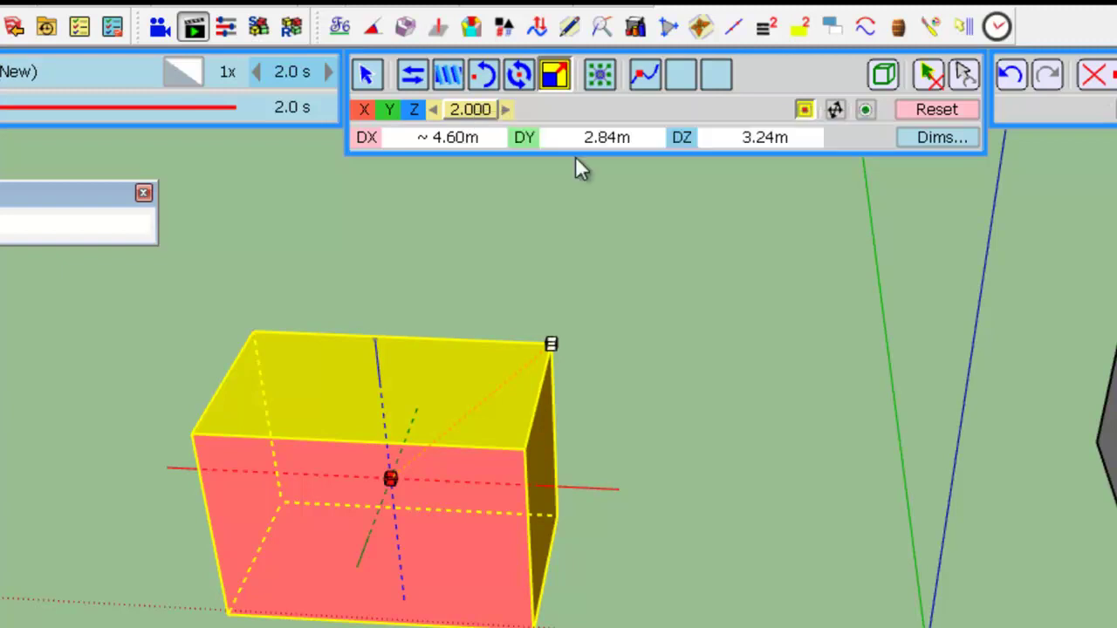
- Reset the box, try independent Z scaling of 1.5 from a corner pivot, then reset to 1
{"action": "left_click", "coordinate": [954, 114]}
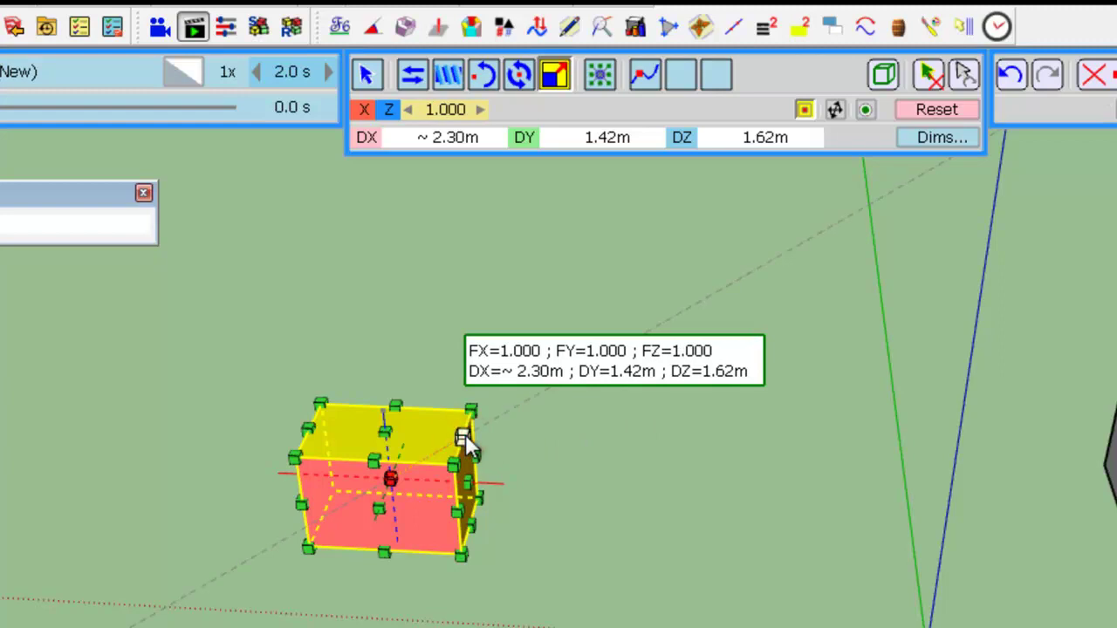
{"action": "left_click", "coordinate": [835, 111]}
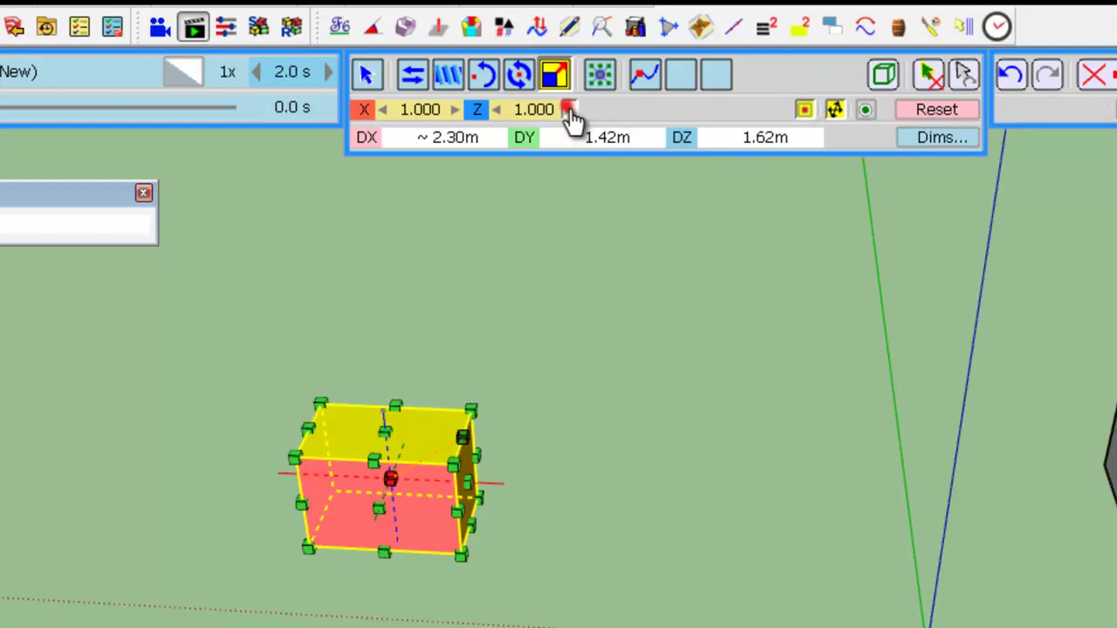
{"action": "left_click", "coordinate": [570, 114]}
{"action": "left_click", "coordinate": [806, 112]}
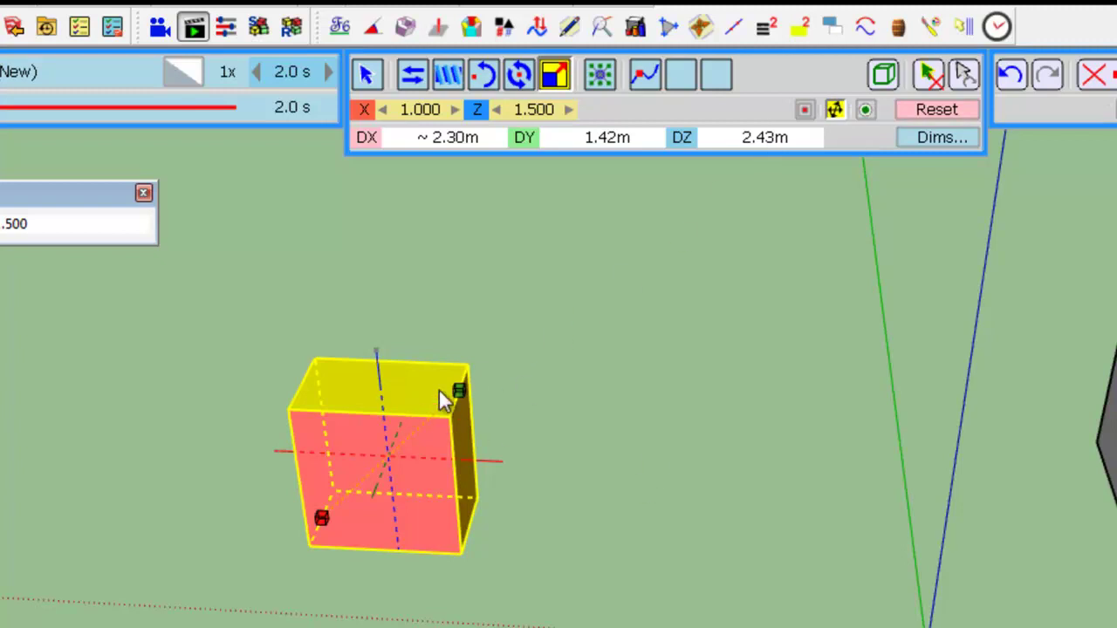
{"action": "left_click", "coordinate": [955, 116]}
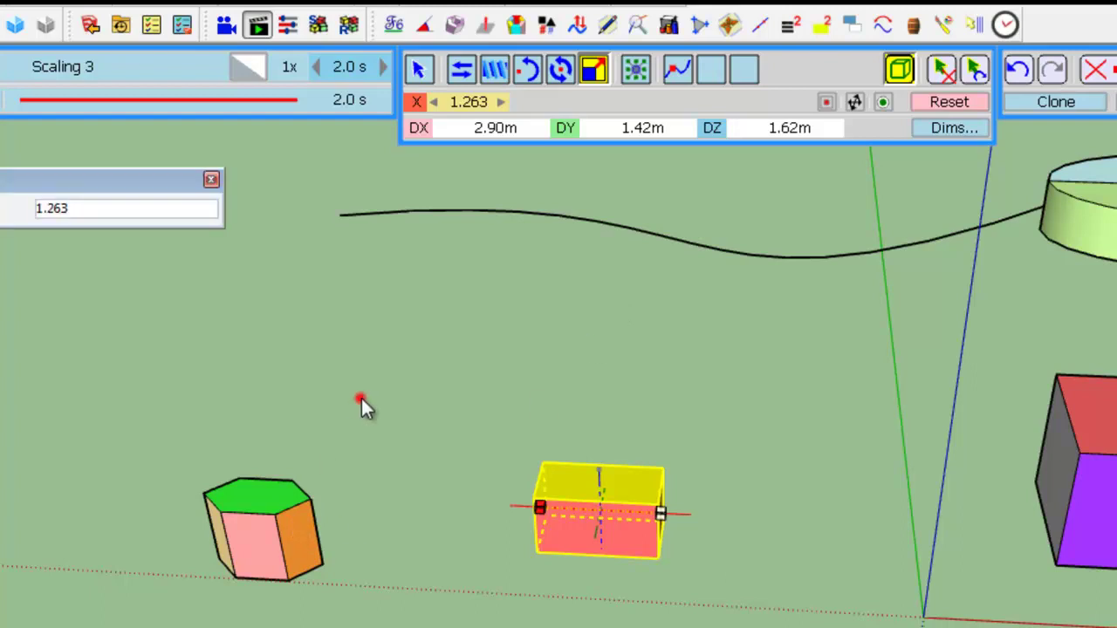
- Add the hexagonal prism to the selection and stretch both objects along X to 2.313
{"action": "left_click", "coordinate": [302, 509], "text": "ctrl"}
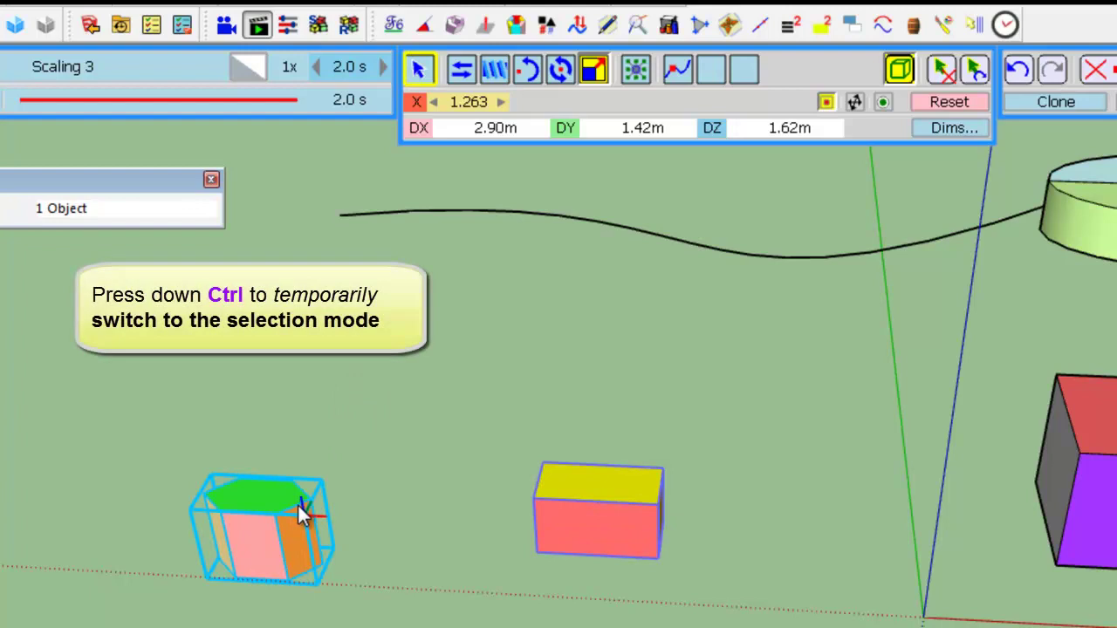
{"action": "left_click", "coordinate": [298, 504], "text": "ctrl"}
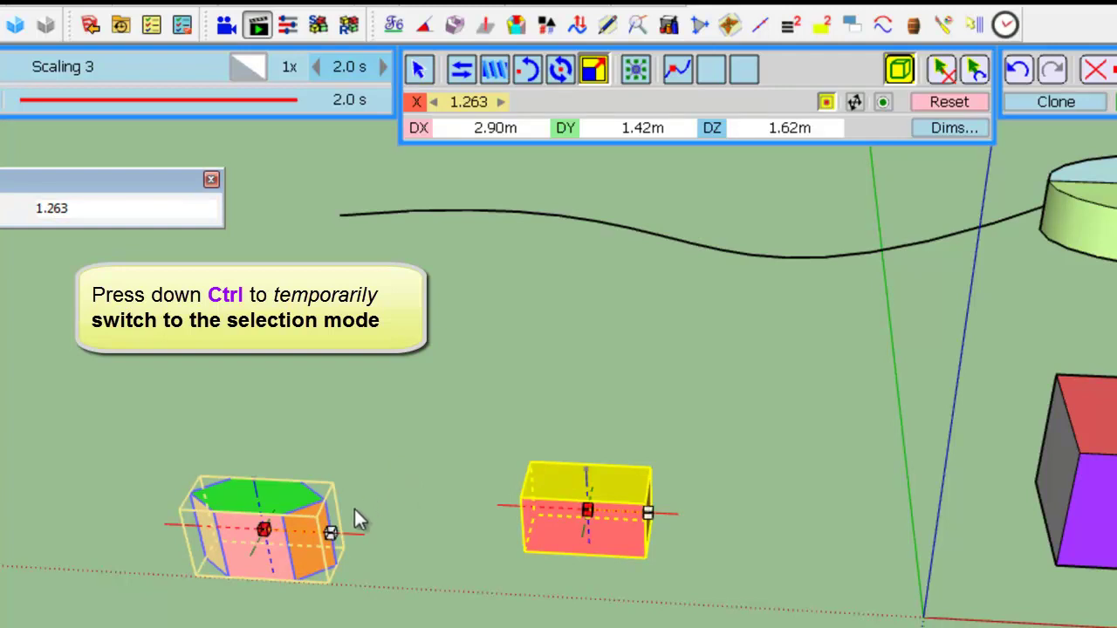
{"action": "mouse_move", "coordinate": [333, 537]}
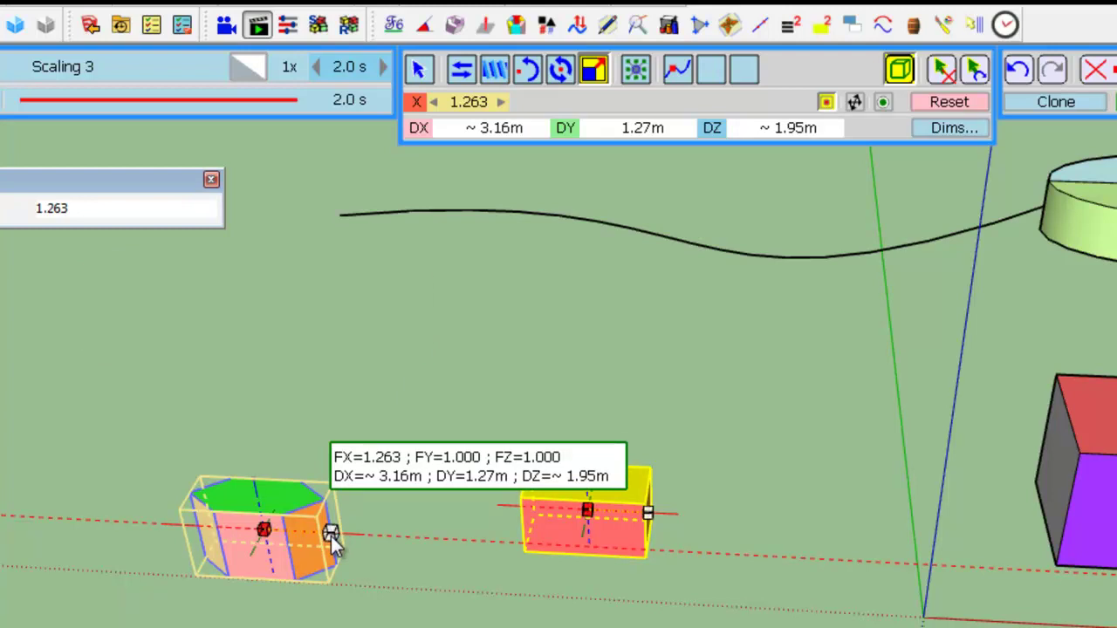
{"action": "left_click_drag", "start_coordinate": [332, 537], "coordinate": [388, 542]}
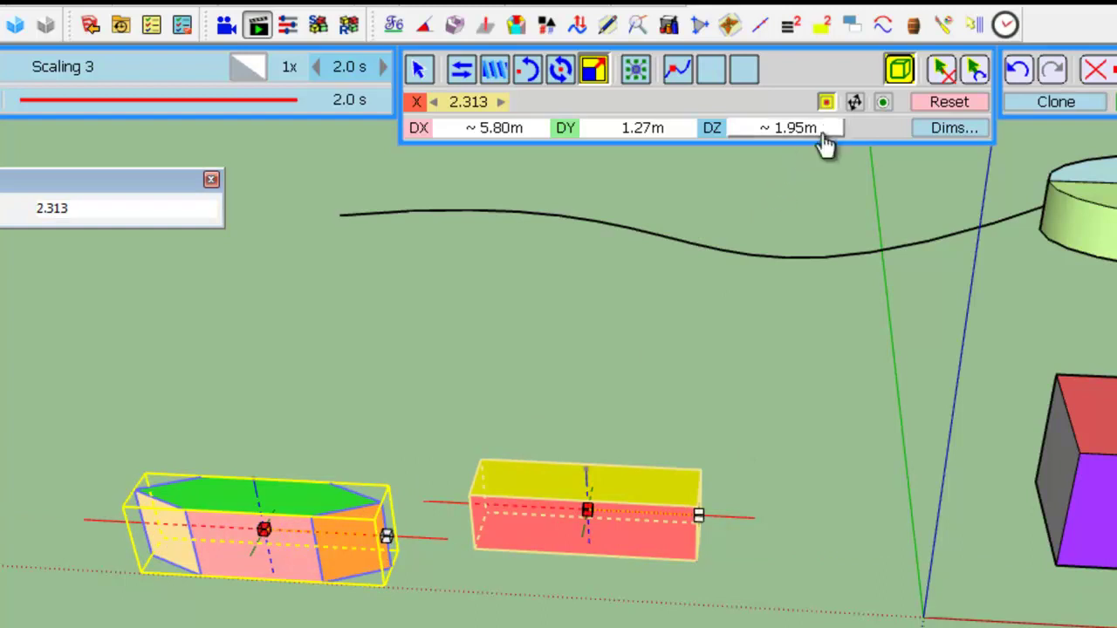
- Anchor the scaling at one end of the objects and reduce the X stretch to 1.773
{"action": "left_click", "coordinate": [826, 102]}
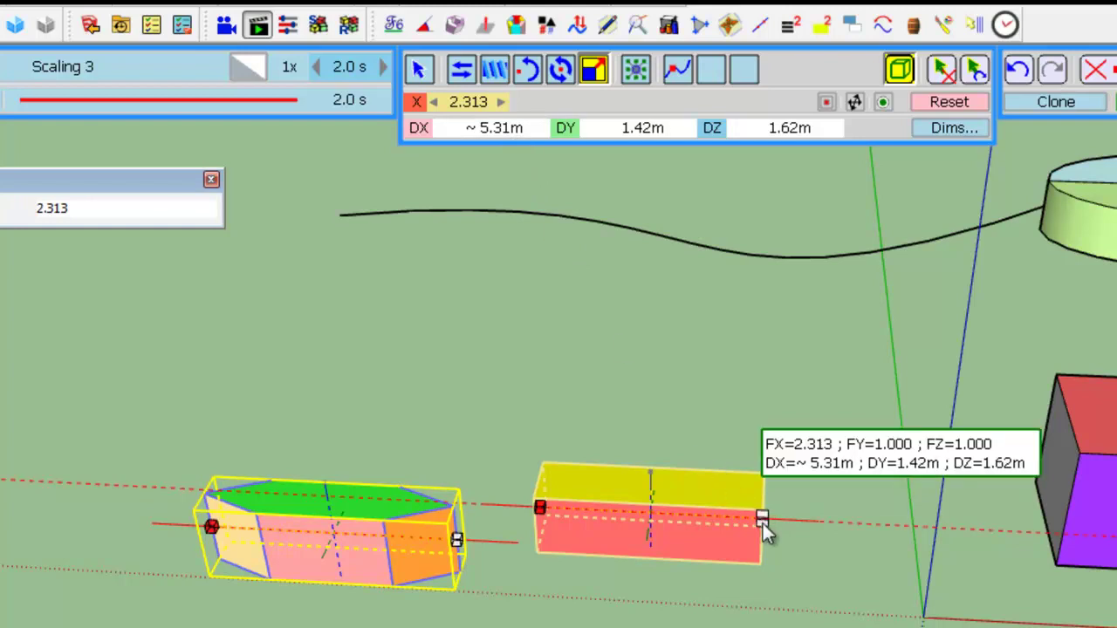
{"action": "left_click_drag", "start_coordinate": [763, 524], "coordinate": [710, 521]}
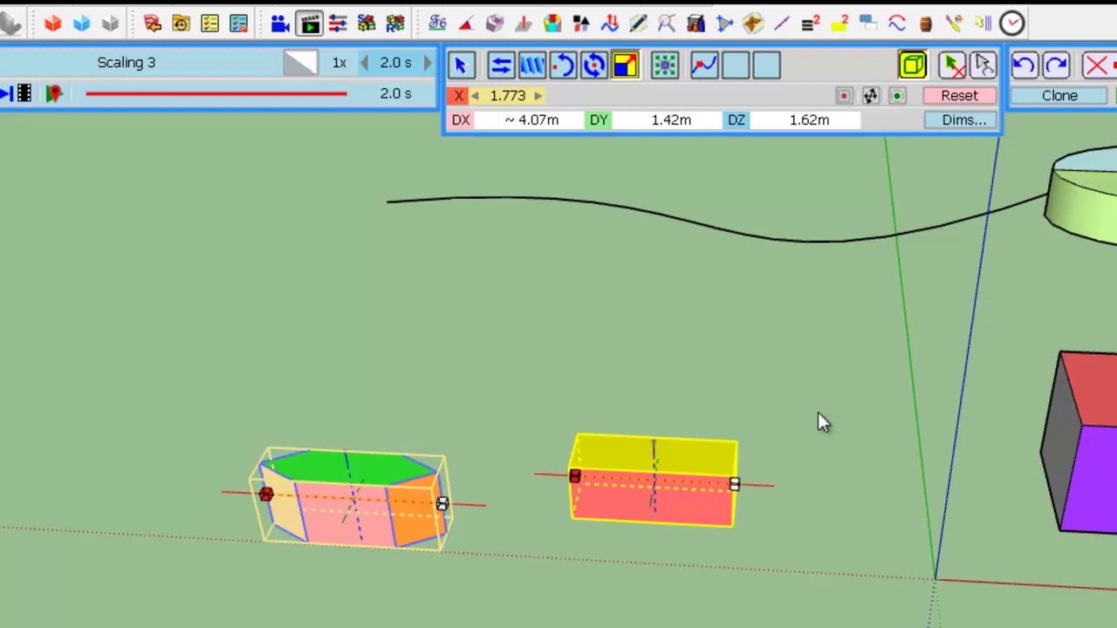
- Reset the scale factors and enlarge both boxes uniformly about their centres to 2.489
{"action": "left_click", "coordinate": [959, 96]}
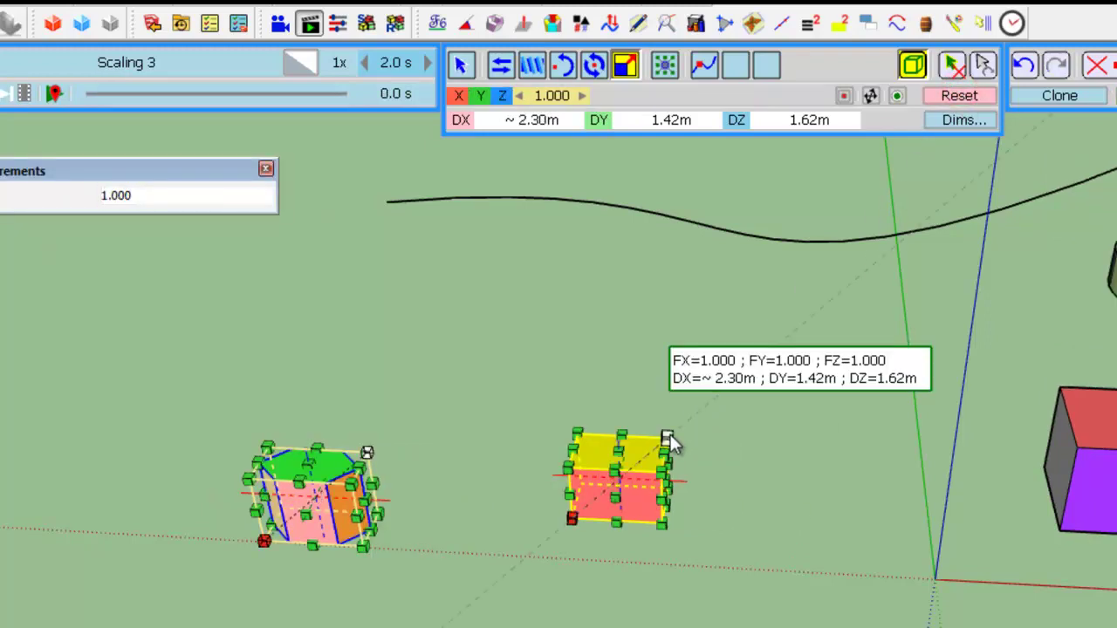
{"action": "key", "text": "ctrl"}
{"action": "left_click_drag", "start_coordinate": [671, 434], "coordinate": [728, 366]}
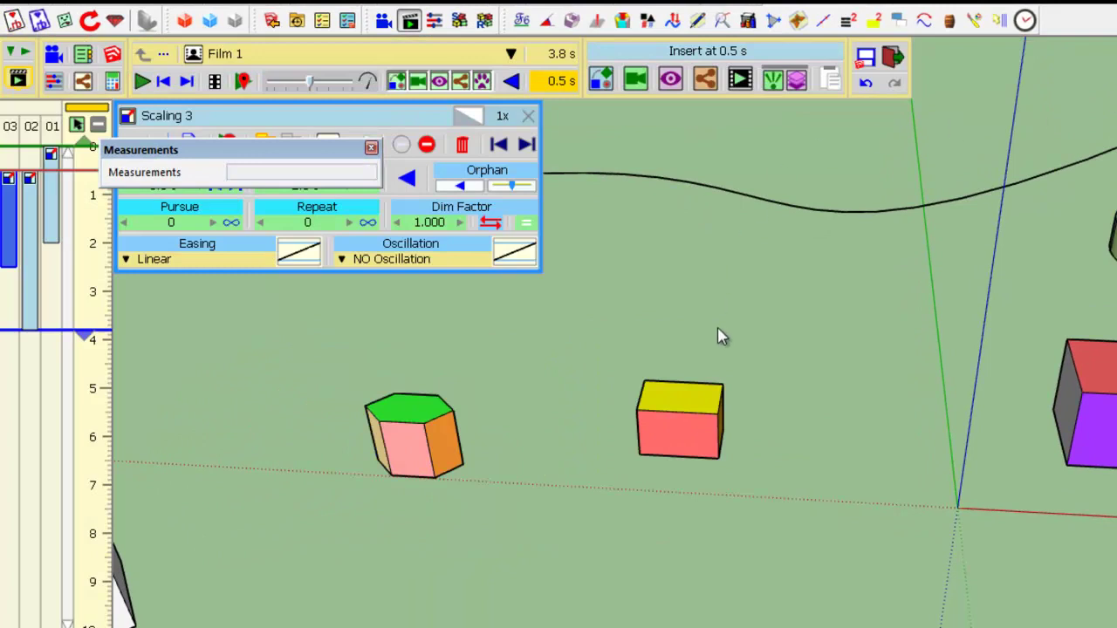
- Start a new movement with the red-yellow box as its object
{"action": "left_click", "coordinate": [613, 91]}
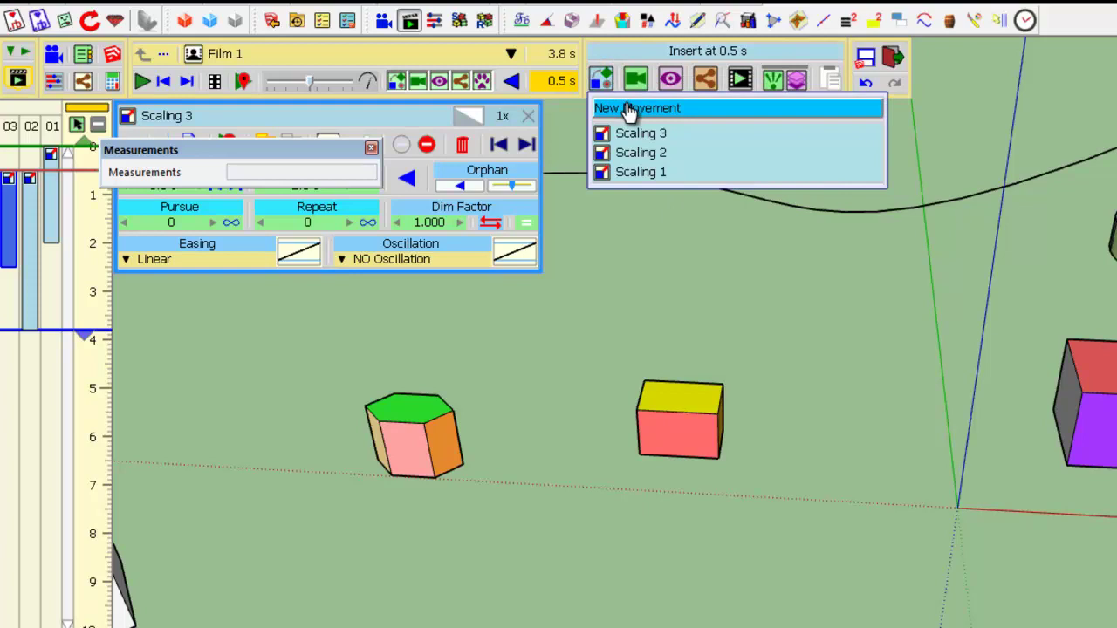
{"action": "left_click", "coordinate": [630, 110]}
{"action": "left_click", "coordinate": [702, 428]}
{"action": "left_click", "coordinate": [709, 438]}
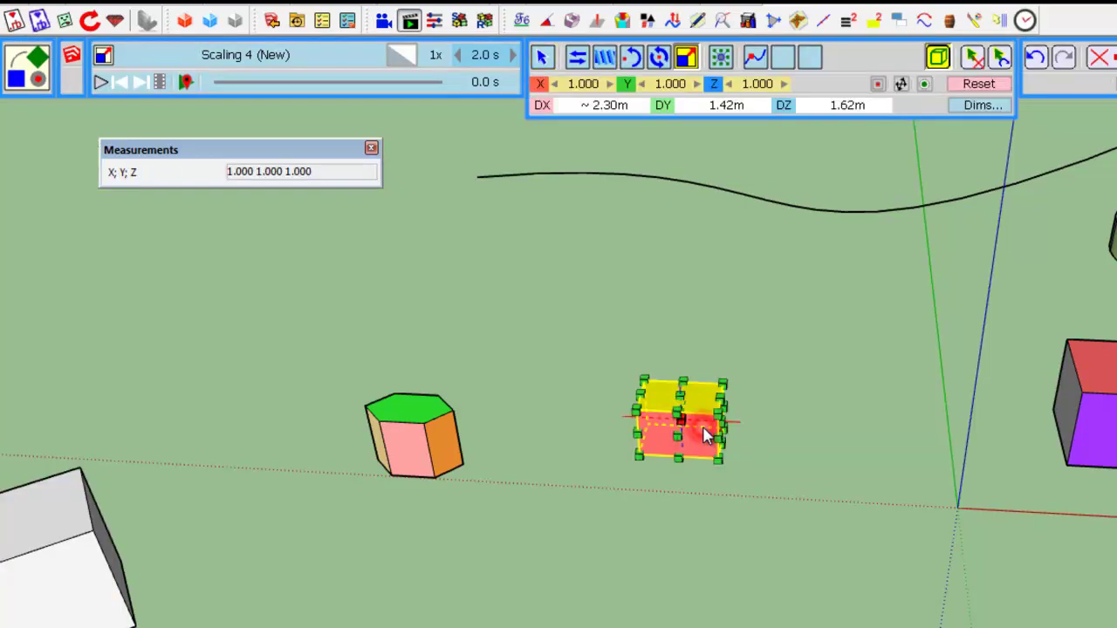
- Make the box follow the black curve, placed at the start of the path
{"action": "scroll", "coordinate": [543, 310], "scroll_direction": "down", "scroll_amount": 3}
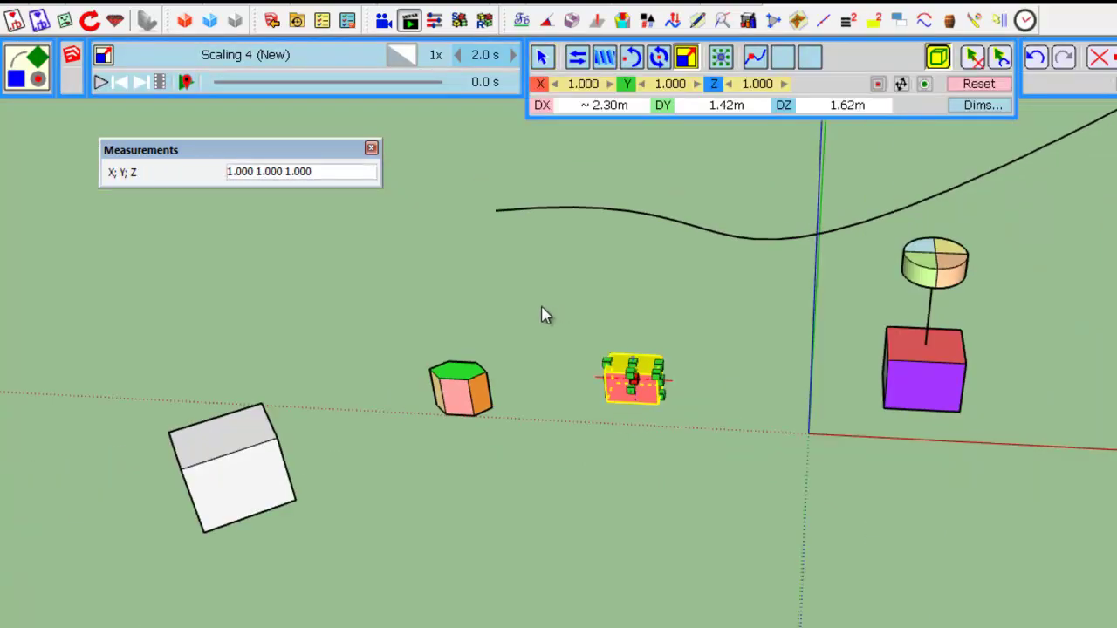
{"action": "left_click", "coordinate": [757, 59]}
{"action": "left_click", "coordinate": [707, 230]}
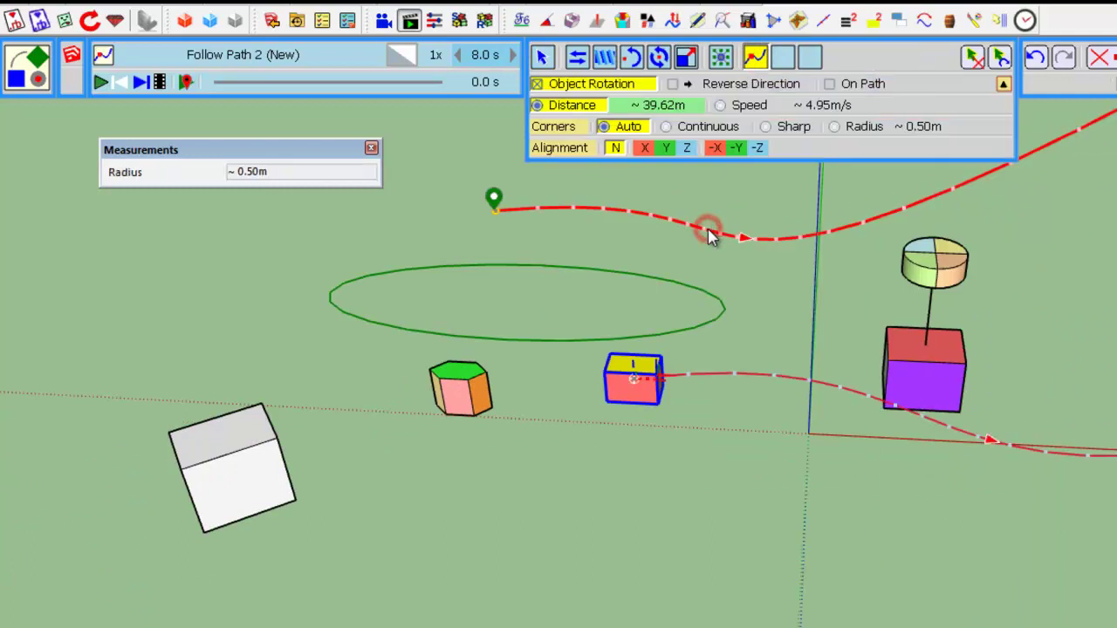
{"action": "left_click", "coordinate": [854, 84]}
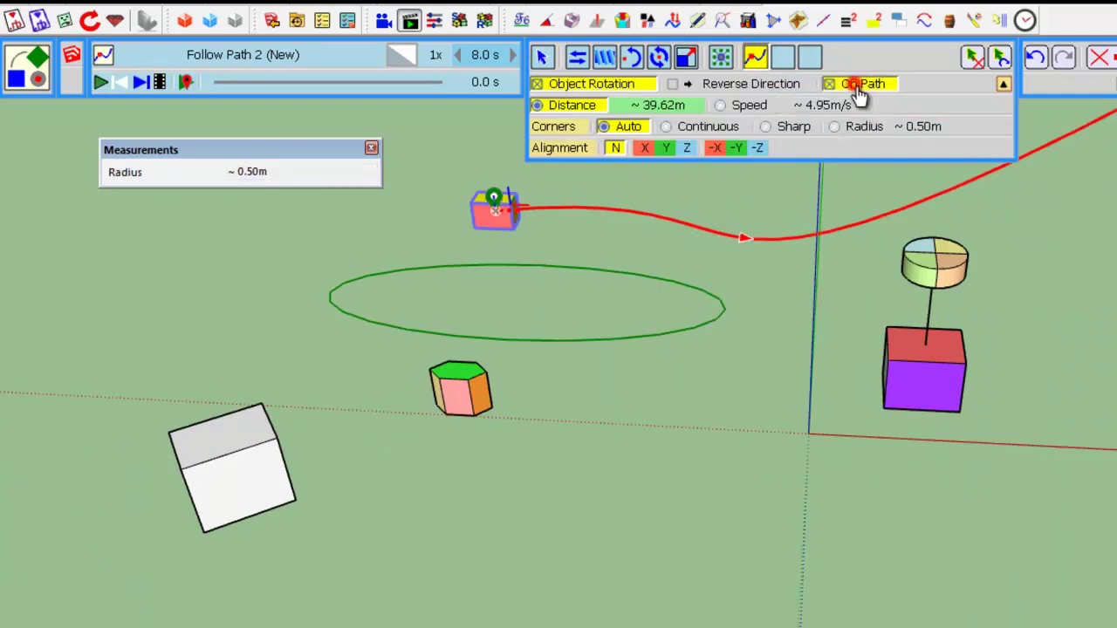
- Preview the 8 s path movement and save it as a sequence
{"action": "scroll", "coordinate": [528, 484], "scroll_direction": "down", "scroll_amount": 4}
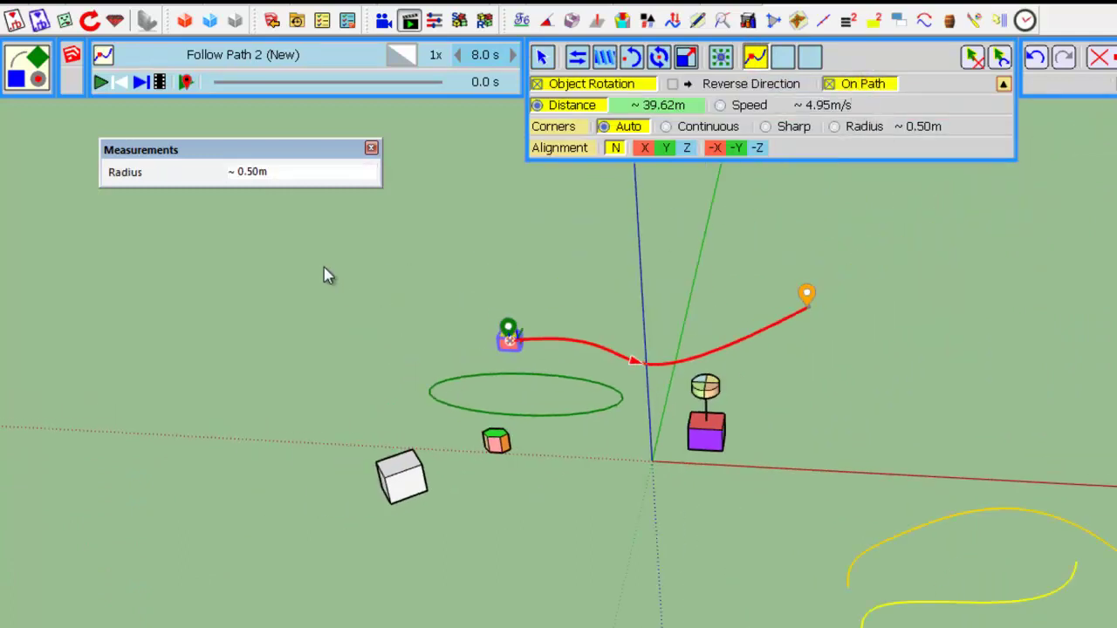
{"action": "scroll", "coordinate": [239, 354], "scroll_direction": "up", "scroll_amount": 3}
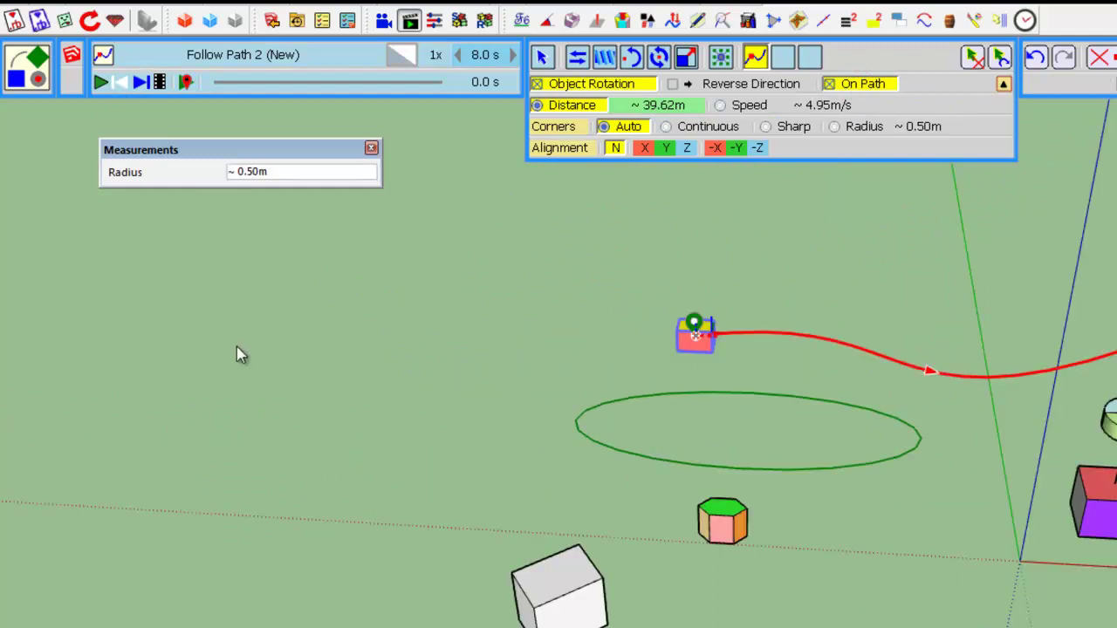
{"action": "scroll", "coordinate": [237, 349], "scroll_direction": "down", "scroll_amount": 3}
{"action": "left_click", "coordinate": [100, 81]}
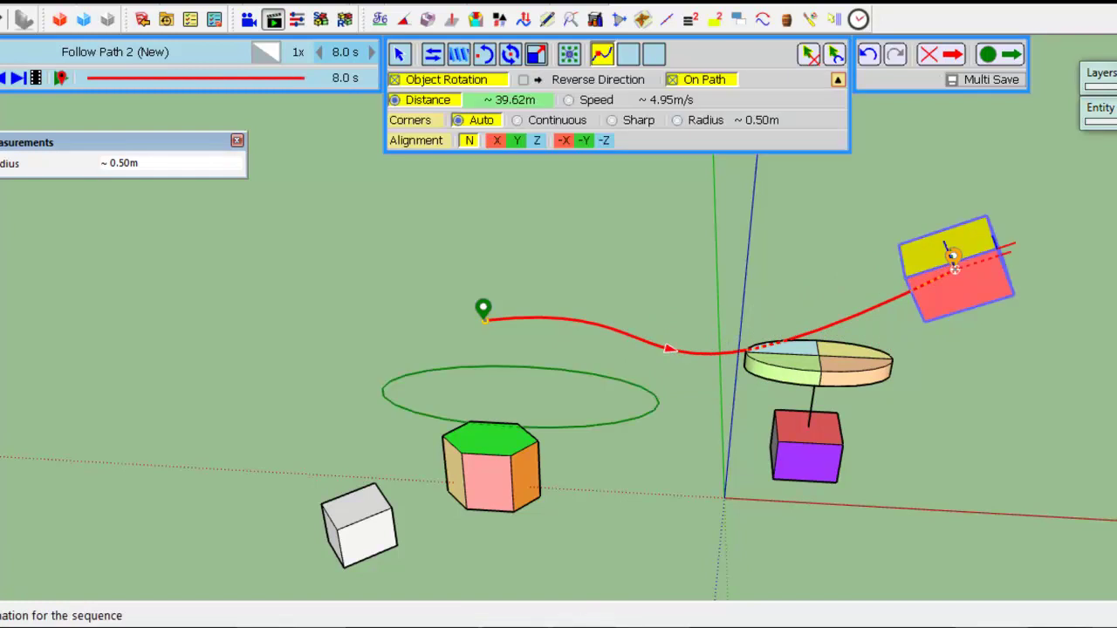
{"action": "left_click", "coordinate": [1005, 56]}
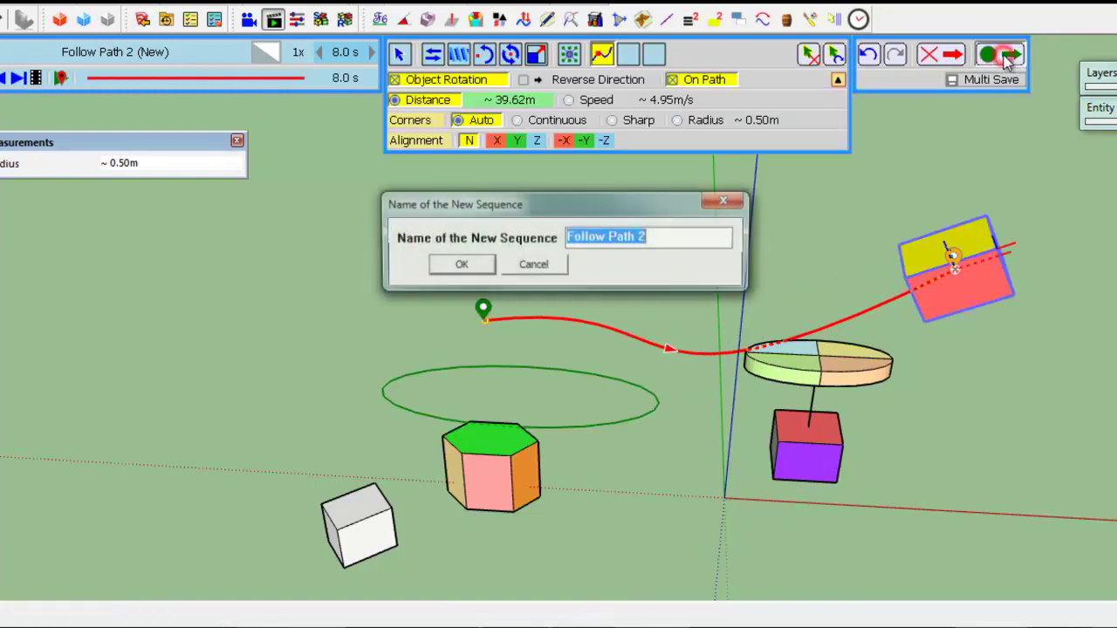
- Name the movement Follow Path 2, move Scaling 3 to about 1.9 s, and preview to 4.7 s
{"action": "left_click", "coordinate": [462, 264]}
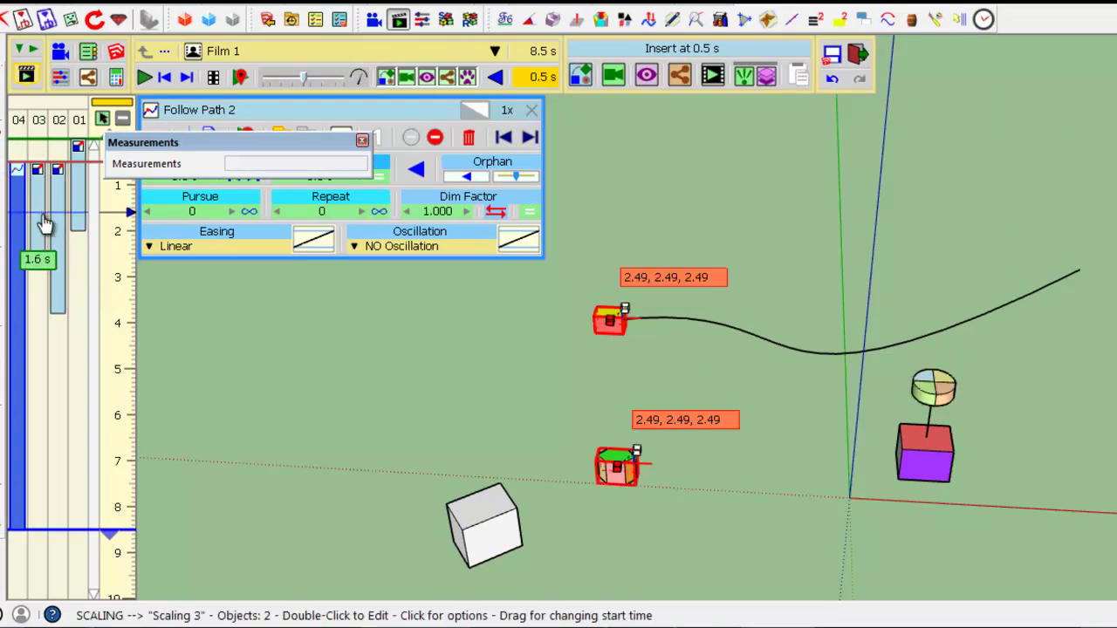
{"action": "left_click_drag", "start_coordinate": [45, 222], "coordinate": [40, 233]}
{"action": "mouse_move", "coordinate": [46, 274]}
{"action": "left_mouse_down"}
{"action": "mouse_move", "coordinate": [40, 298]}
{"action": "mouse_move", "coordinate": [37, 290]}
{"action": "left_mouse_up"}
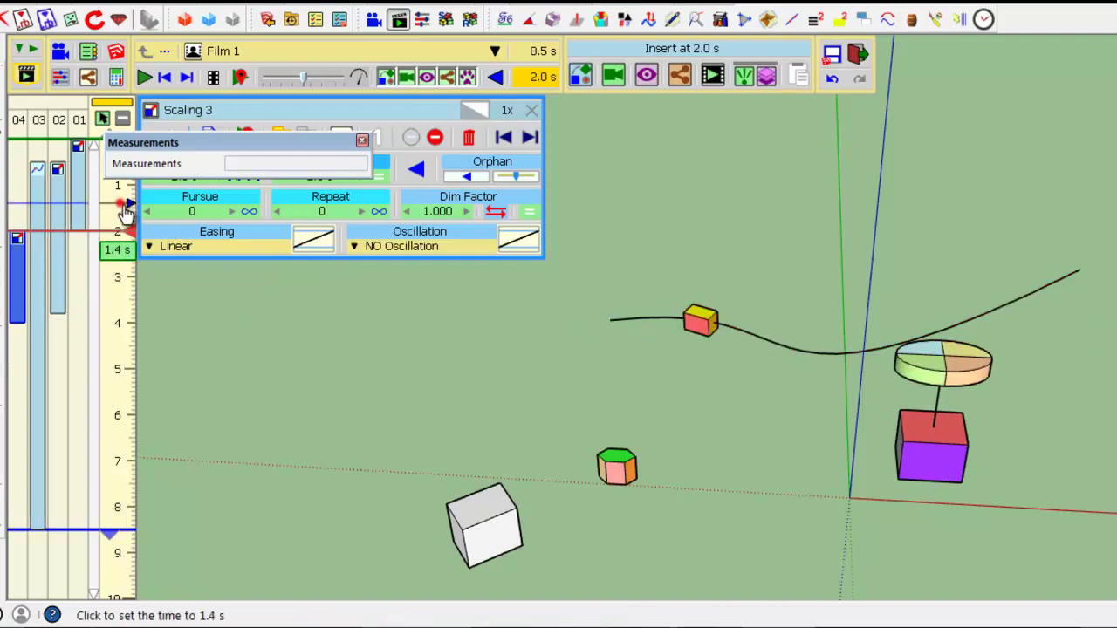
{"action": "left_click", "coordinate": [126, 208]}
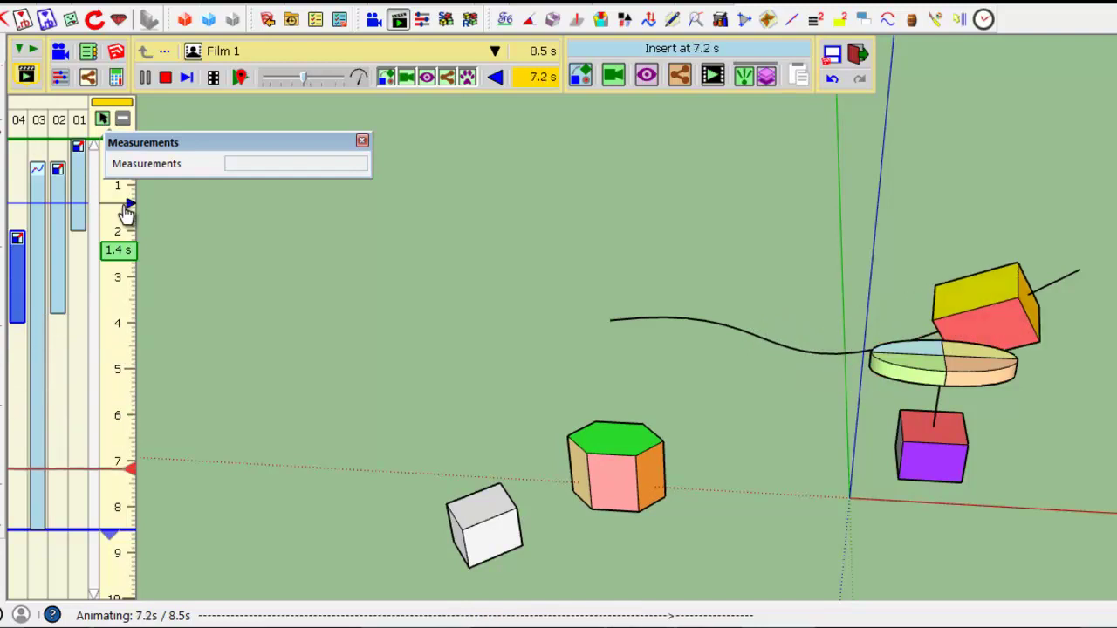
{"action": "left_click", "coordinate": [127, 356]}
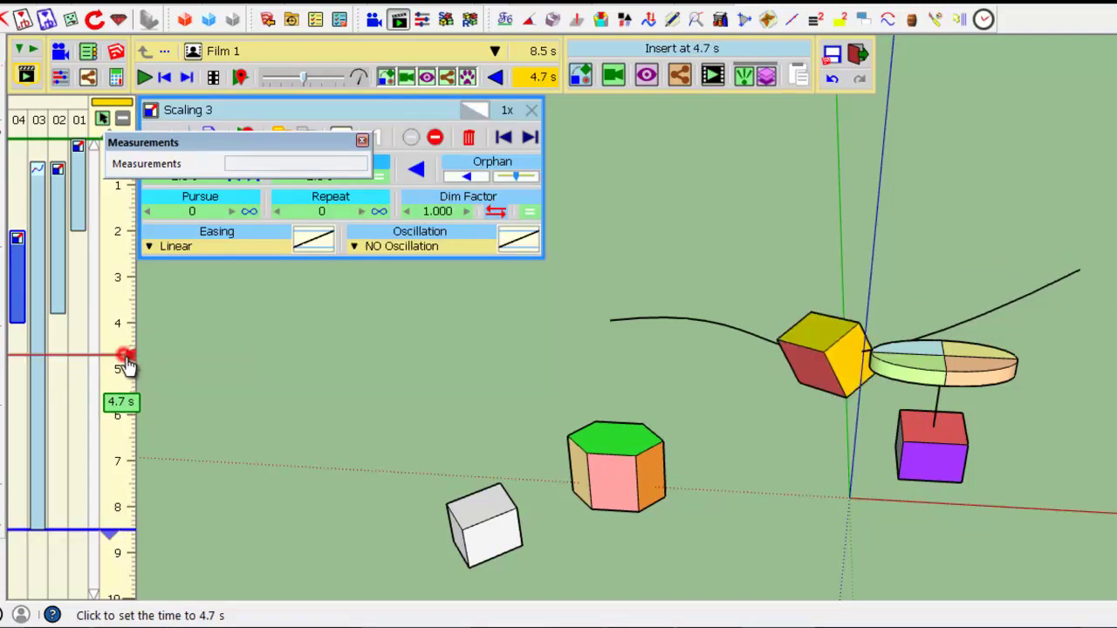
- Insert another Scaling 3 clip at 4.7 s and set it to play in reverse
{"action": "left_click", "coordinate": [582, 77]}
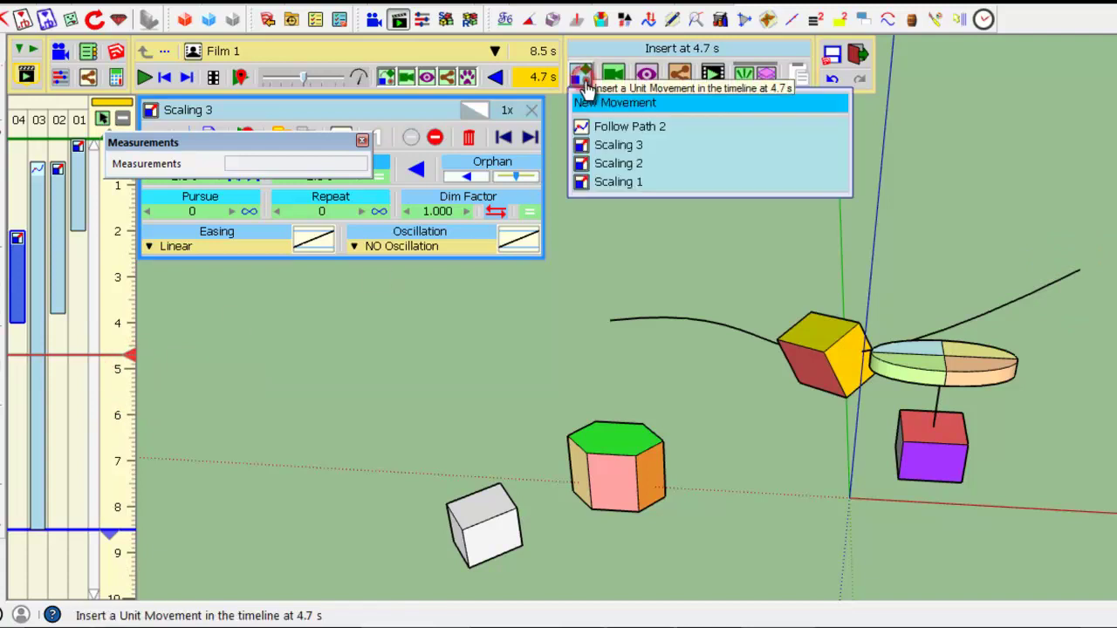
{"action": "left_click", "coordinate": [616, 149]}
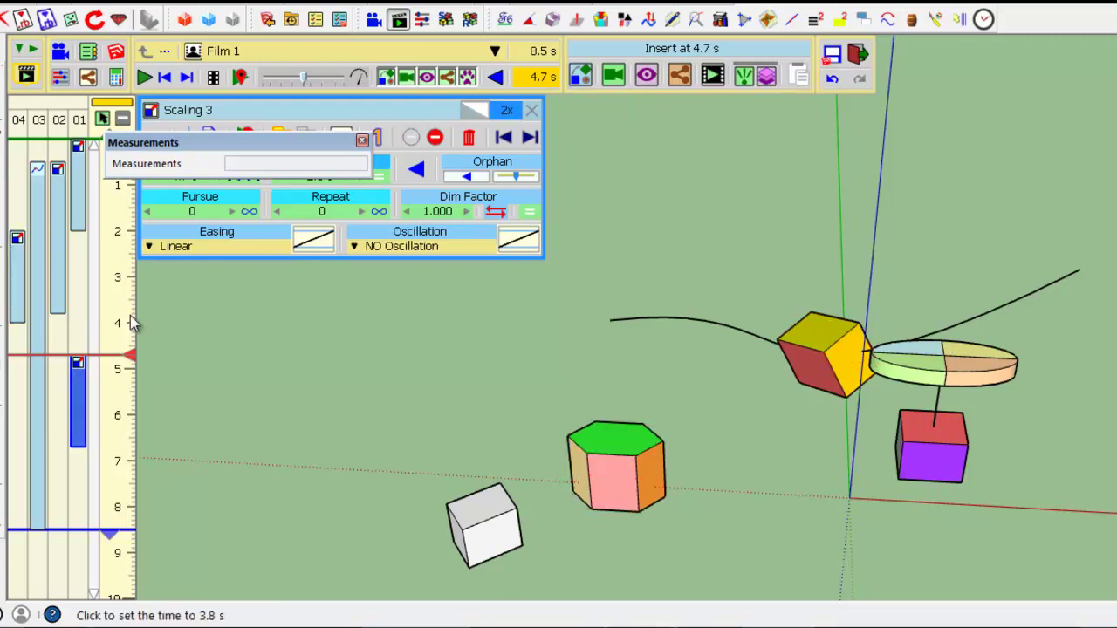
{"action": "left_click", "coordinate": [419, 170]}
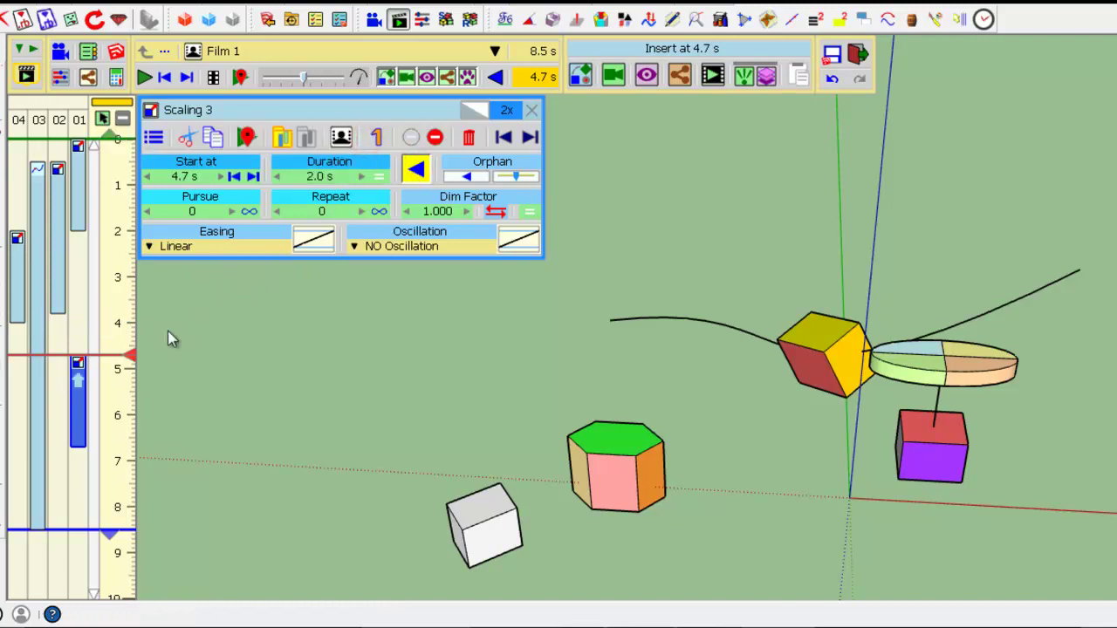
- Play Film 1 from 0.3 s to watch the box grow, travel the curve and shrink
{"action": "left_click", "coordinate": [125, 156]}
{"action": "key", "text": "space"}
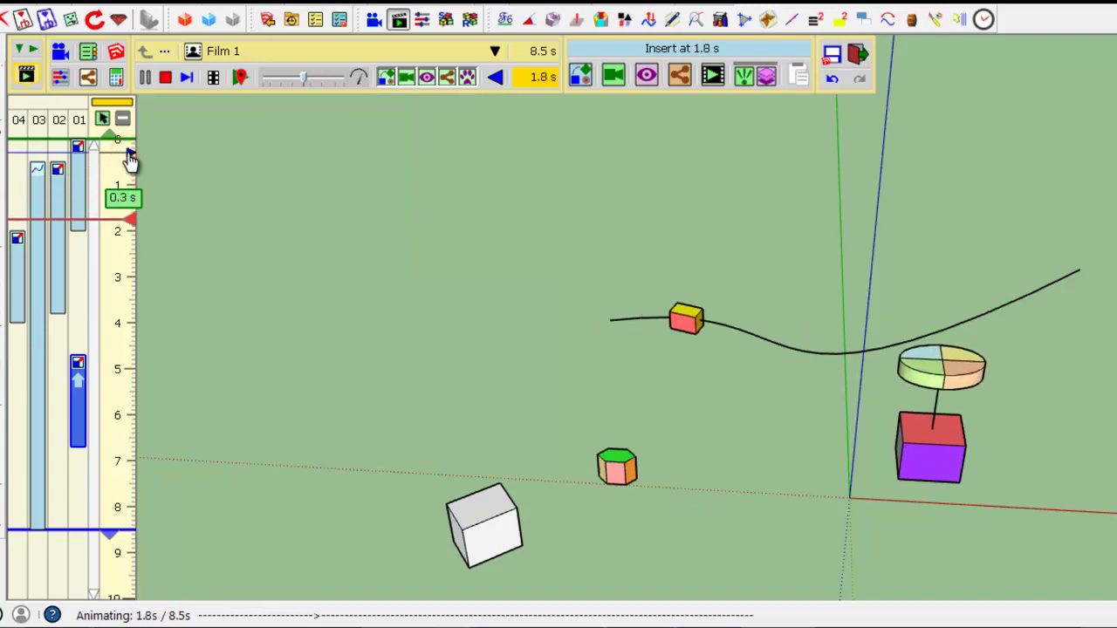